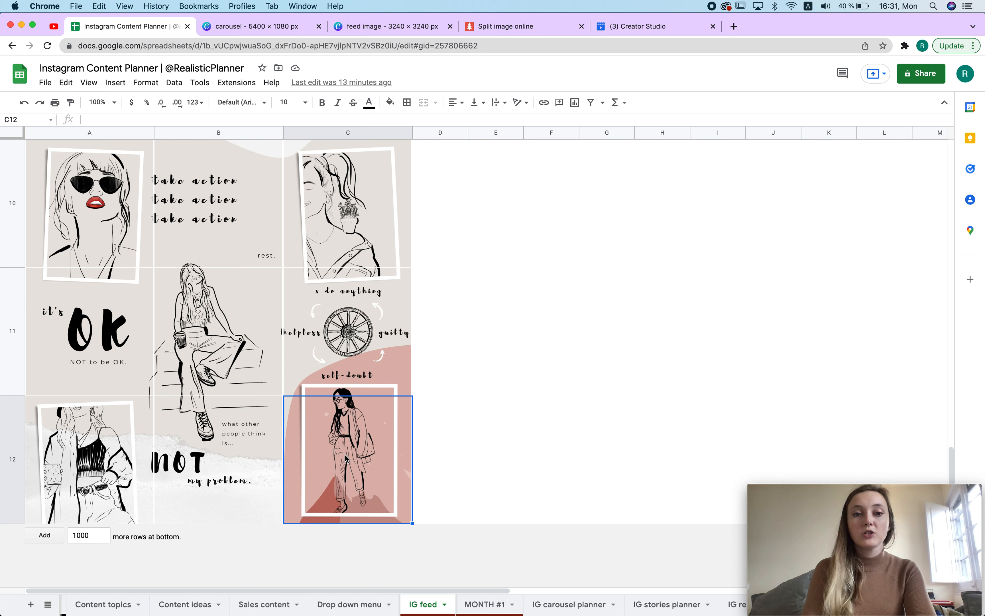
pyautogui.click(115, 83)
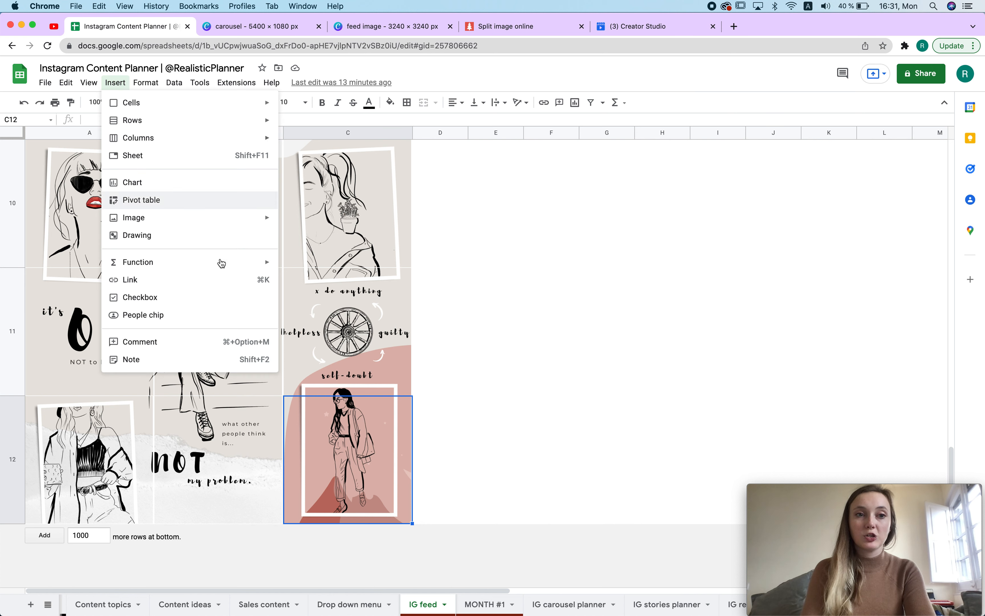
pyautogui.moveTo(179, 226)
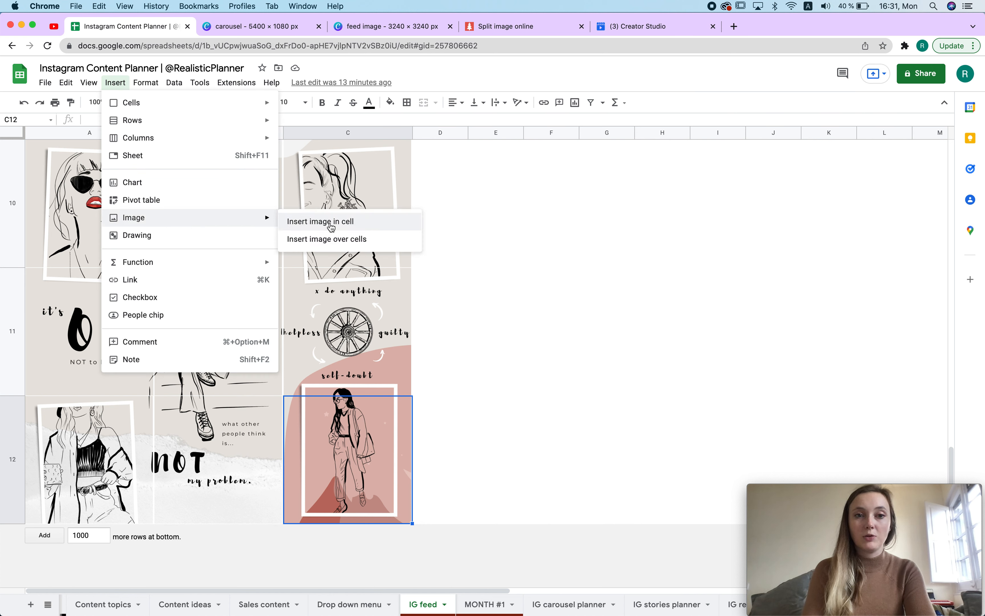
pyautogui.click(613, 326)
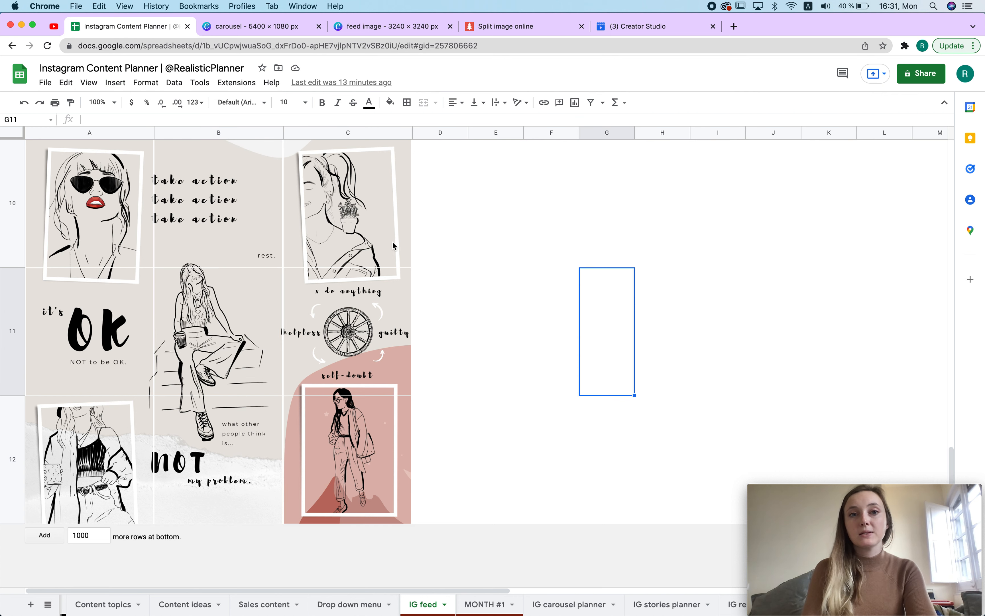
# Step: Open Canva's home page in a new browser tab and translate it into English
pyautogui.click(378, 28)
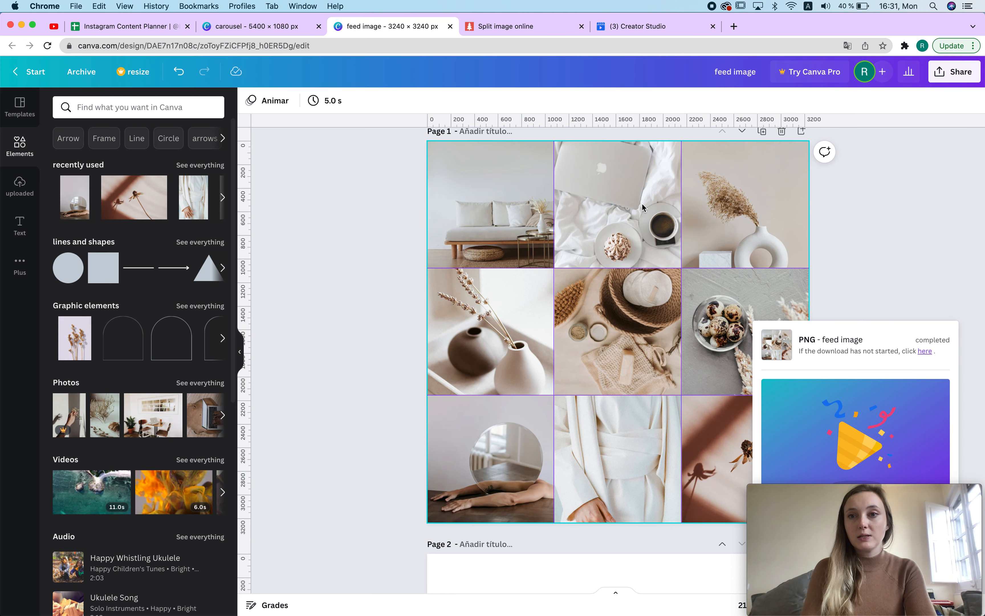
pyautogui.click(735, 26)
pyautogui.write('canv')
pyautogui.press('Return')
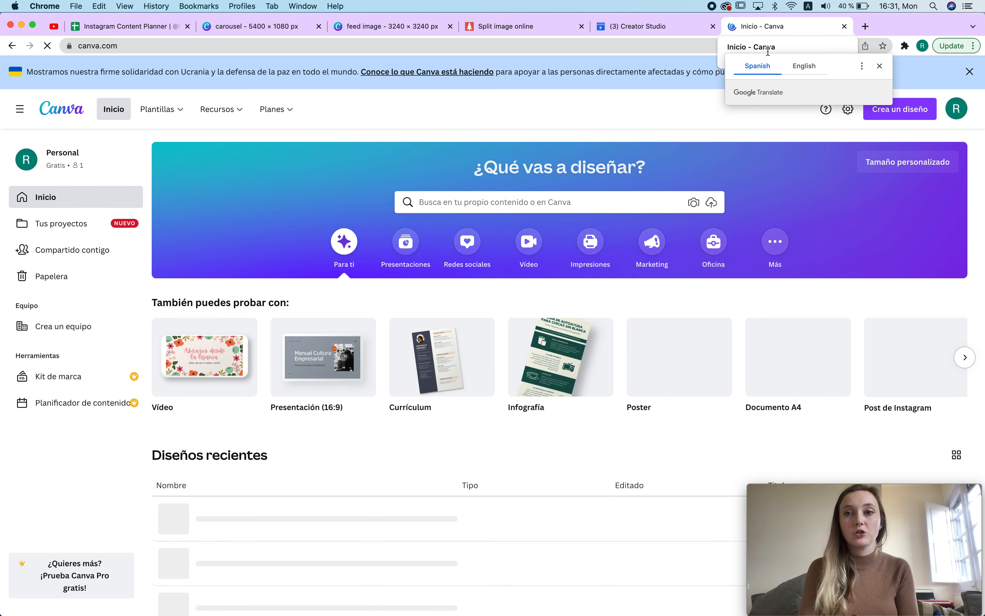
pyautogui.click(804, 68)
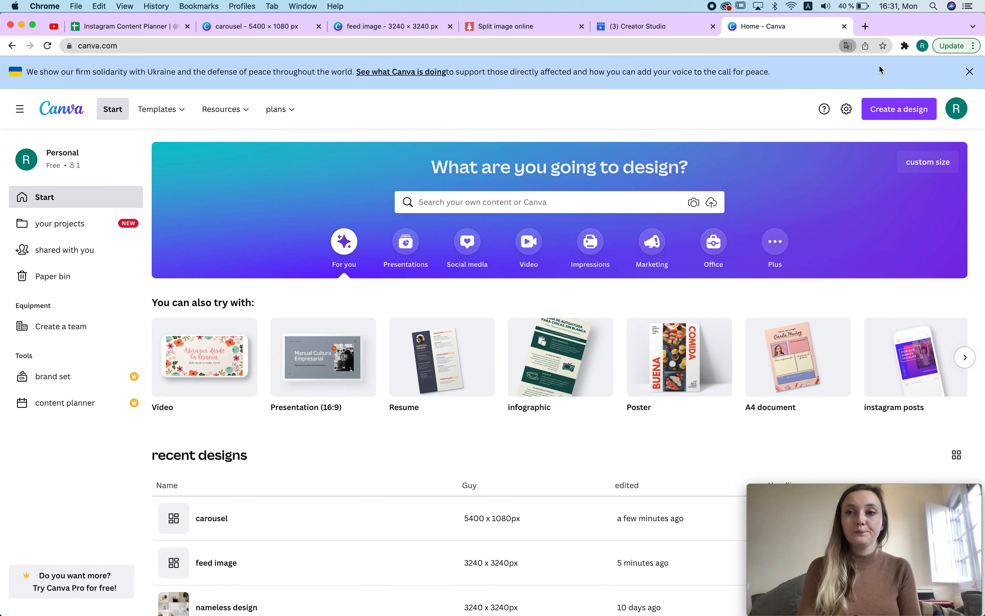
# Step: Create a new custom-size design of 3240 × 3240 px
pyautogui.click(902, 113)
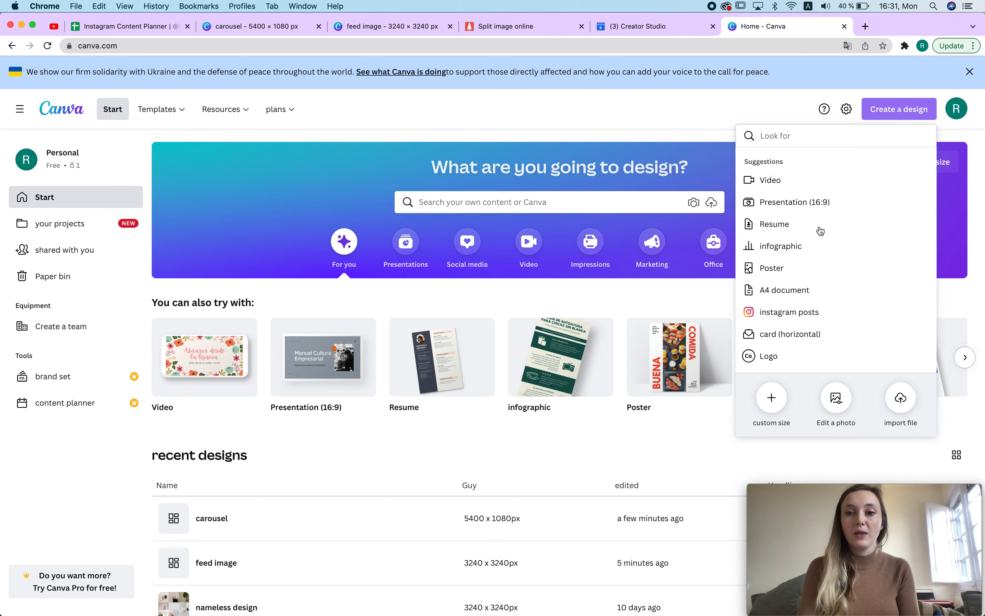
pyautogui.click(772, 397)
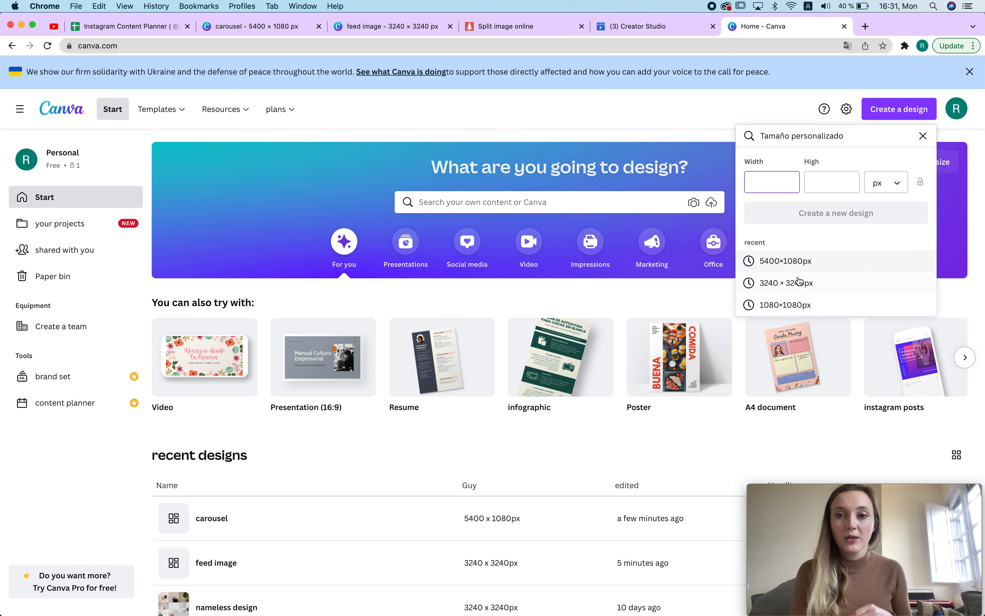
pyautogui.click(795, 285)
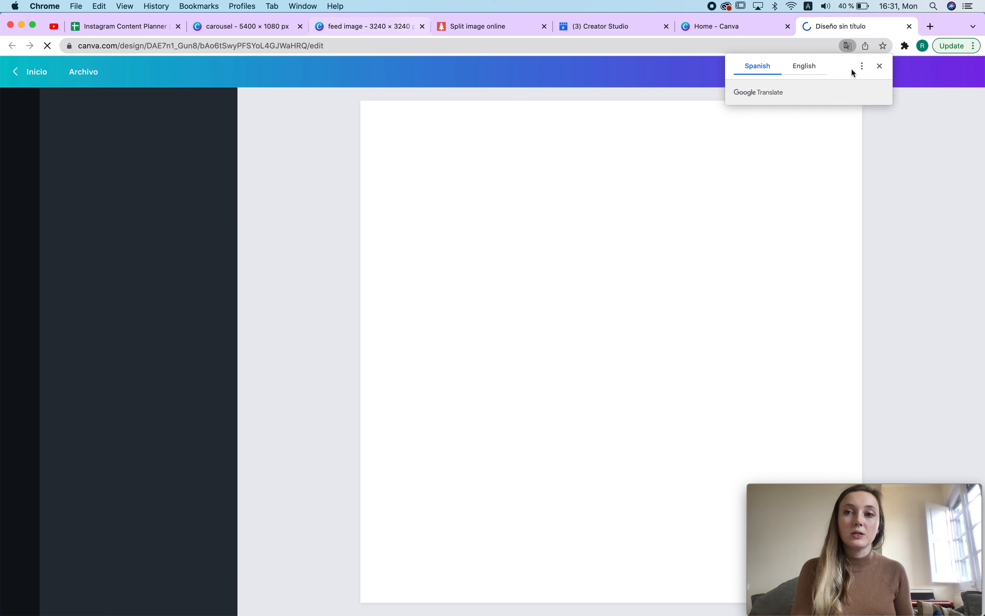
# Step: Browse the Elements panel's frames and grids collections, then return to the feed image design
pyautogui.click(880, 66)
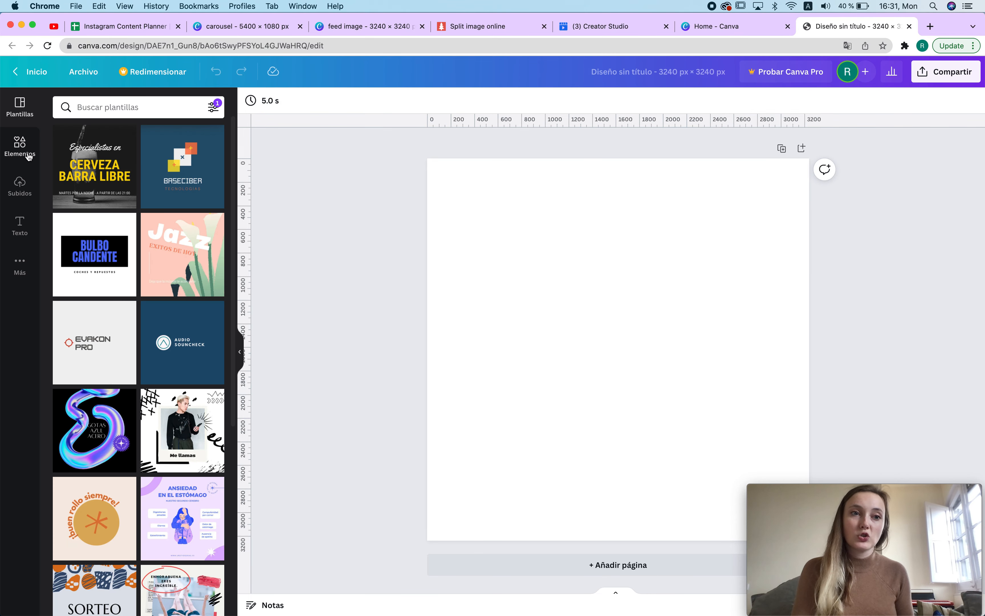
pyautogui.click(20, 145)
pyautogui.scroll(-4, 170, 284)
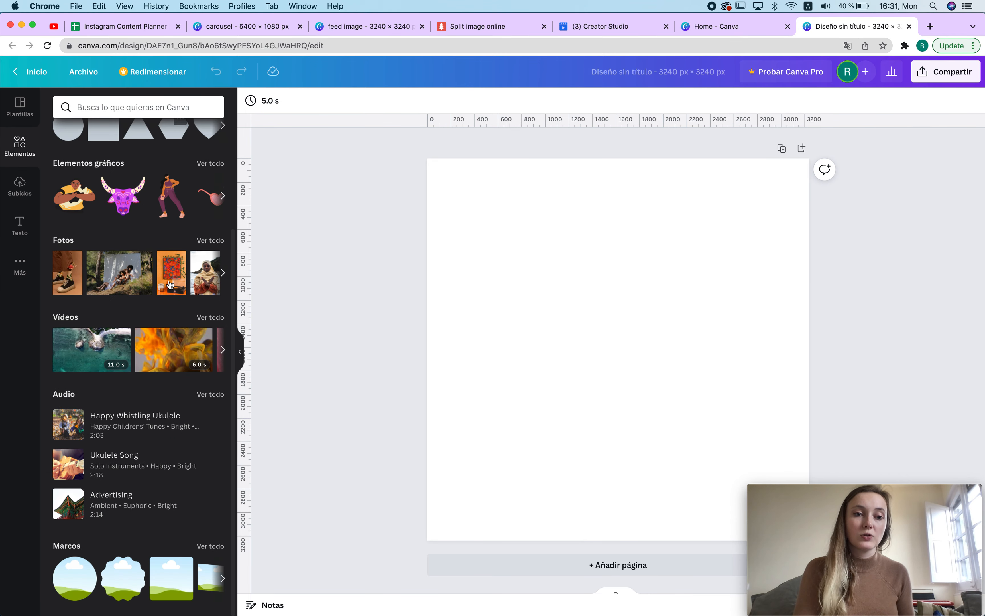
pyautogui.click(211, 550)
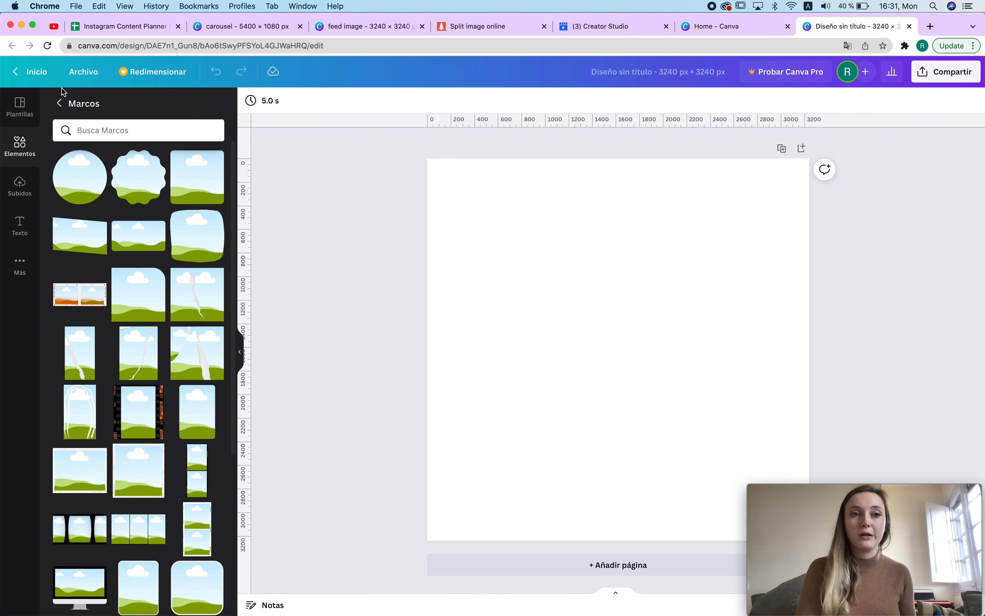
pyautogui.click(60, 103)
pyautogui.scroll(-10, 163, 426)
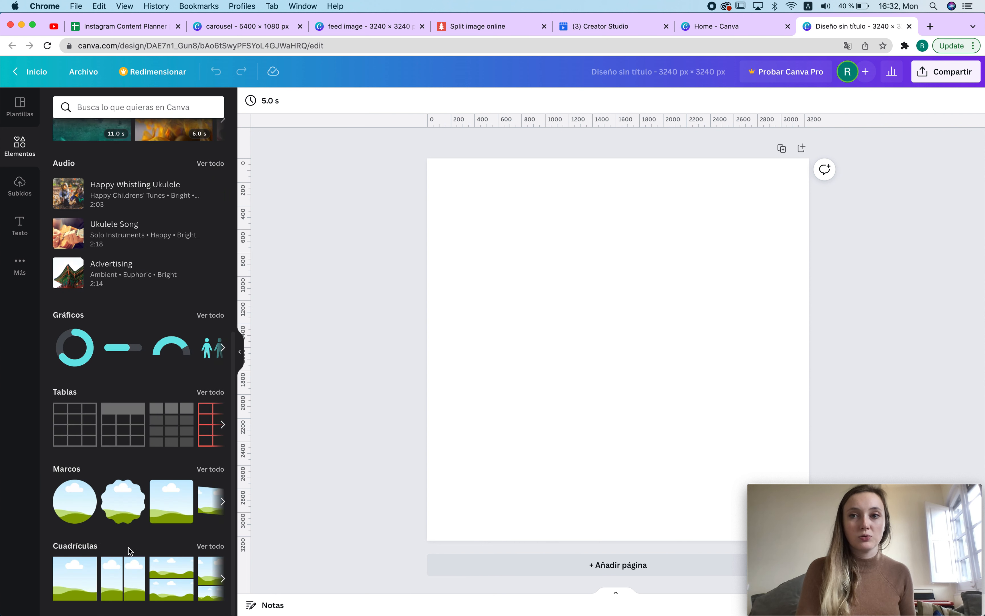
pyautogui.click(211, 547)
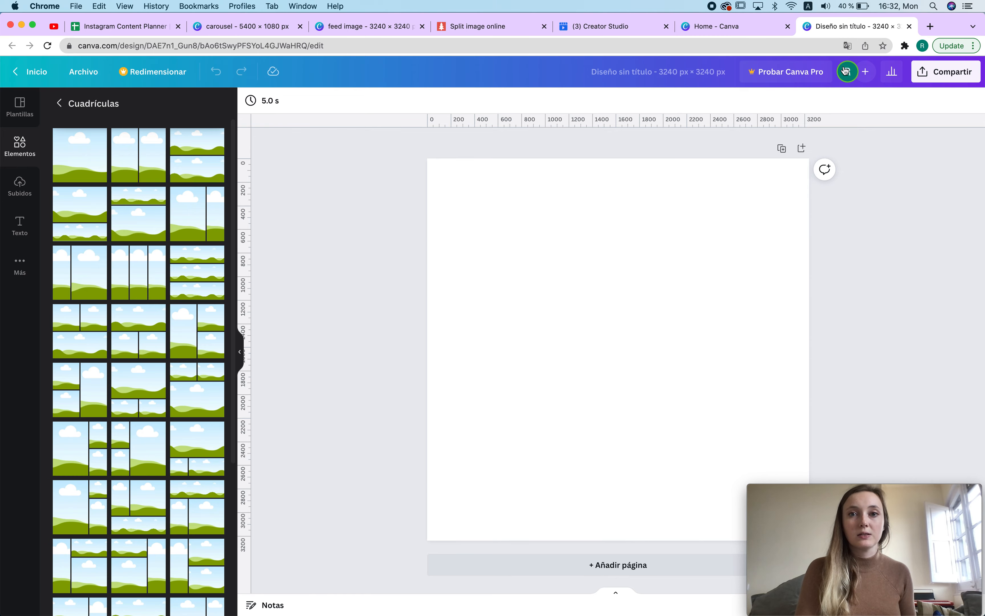
pyautogui.scroll(-15, 175, 477)
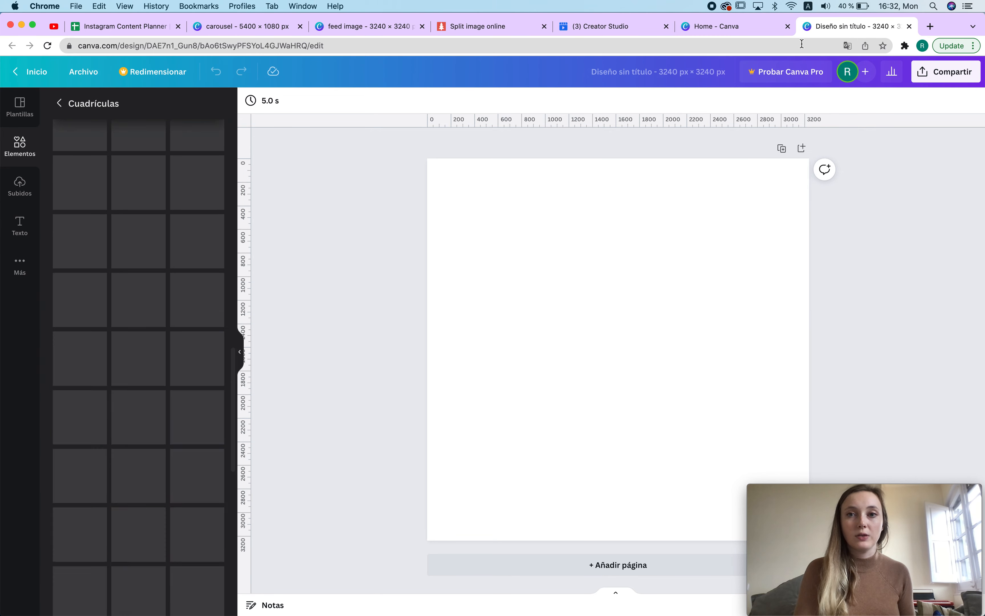
pyautogui.click(735, 24)
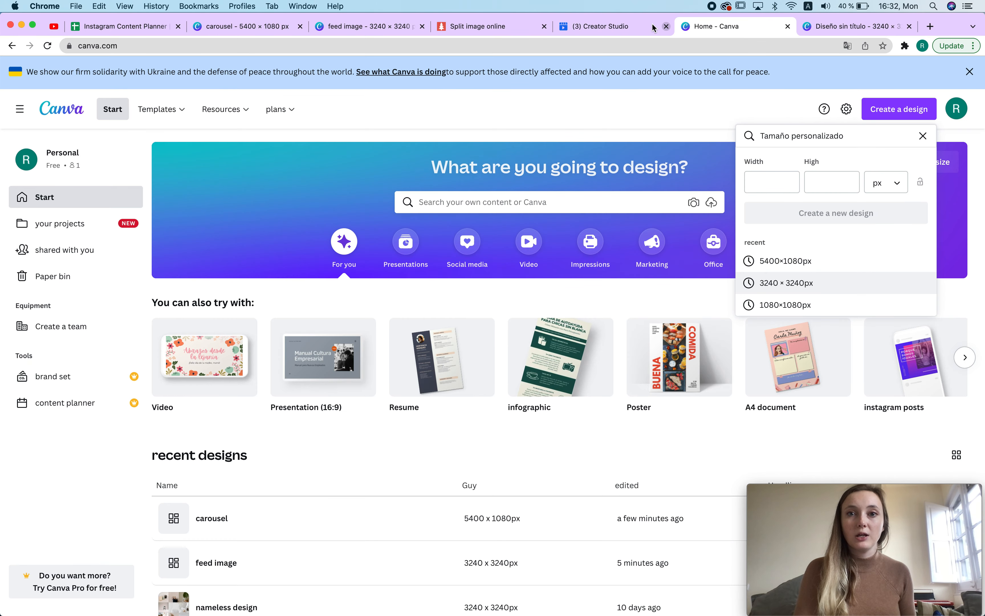
pyautogui.click(353, 27)
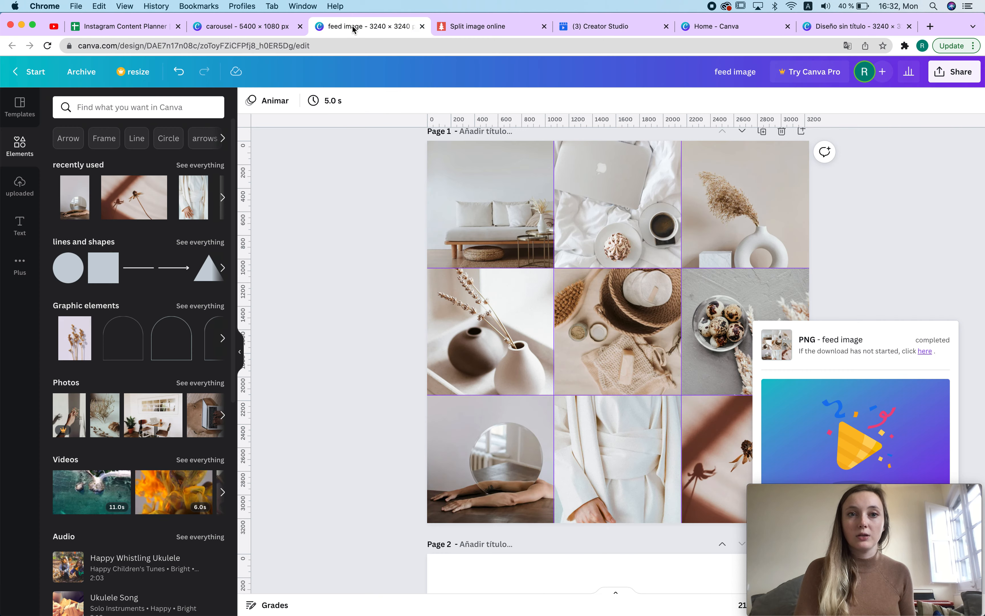
pyautogui.click(514, 246)
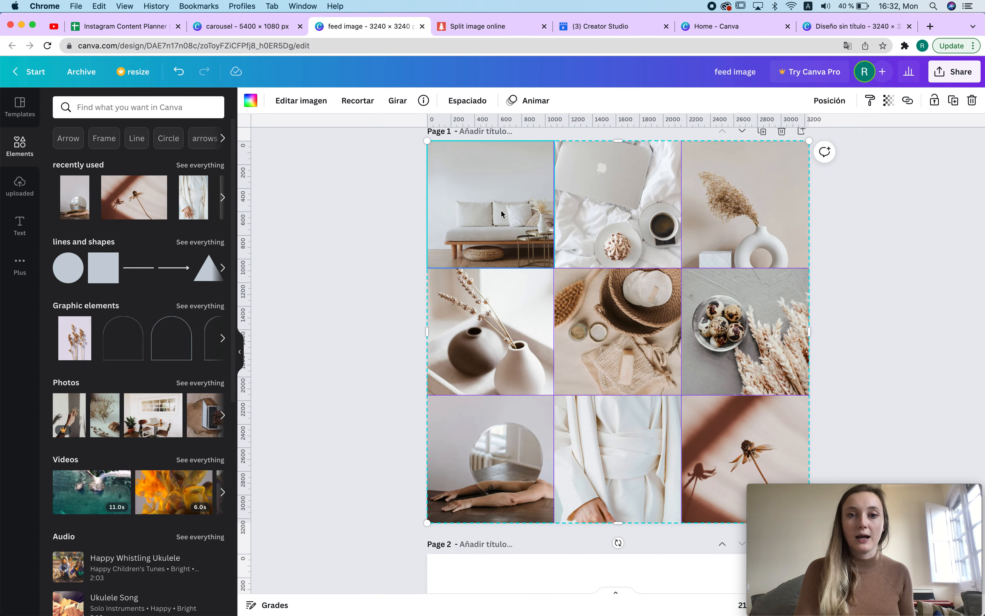
pyautogui.press('Delete')
pyautogui.click(593, 219)
pyautogui.press('Delete')
pyautogui.press('super+z')
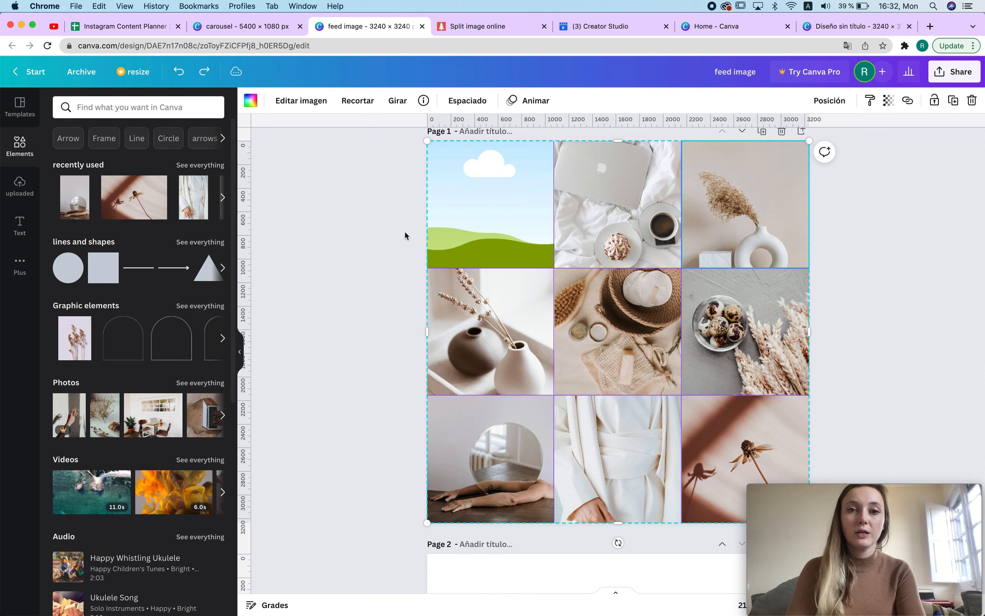
pyautogui.press('super+z')
# Step: Add a new blank page after Page 2 of the feed image design
pyautogui.click(393, 289)
pyautogui.scroll(-10, 392, 288)
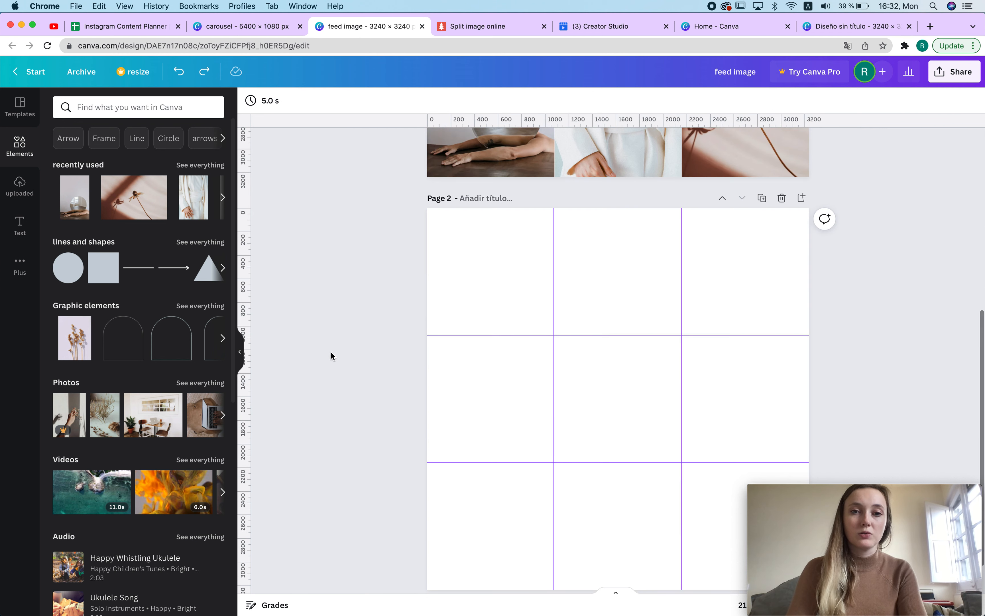
pyautogui.scroll(-2, 697, 248)
pyautogui.click(801, 148)
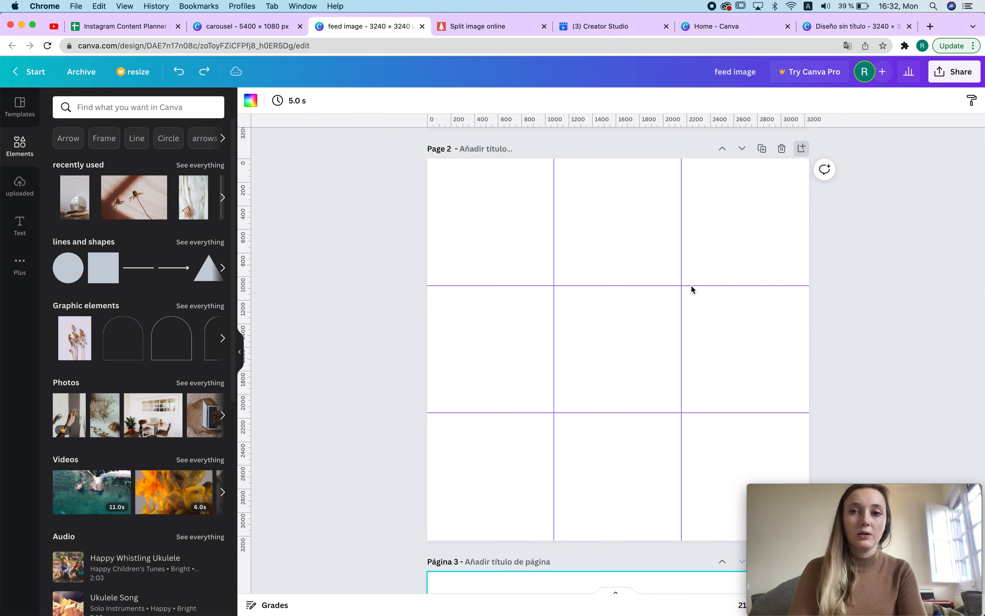
# Step: Add a three-by-three photo grid from the Elements grids collection to Page 3
pyautogui.scroll(-8, 135, 424)
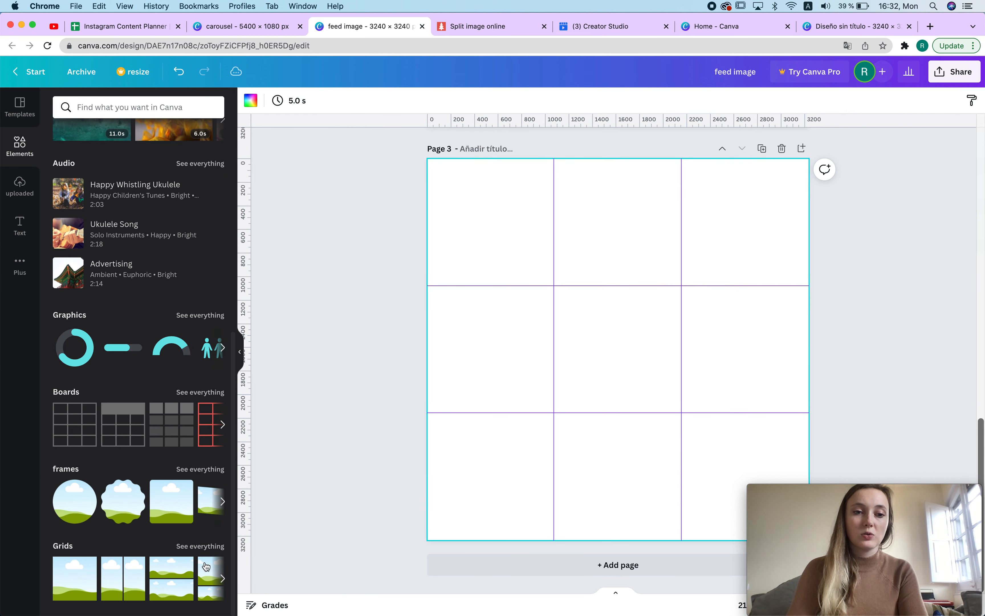
pyautogui.click(203, 546)
pyautogui.scroll(-5, 138, 511)
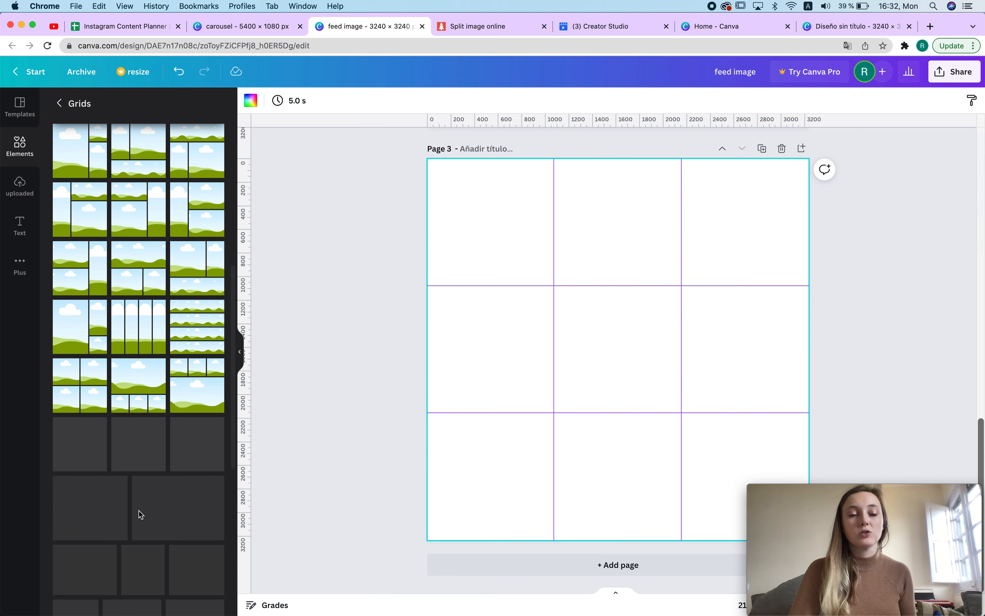
pyautogui.scroll(-5, 139, 510)
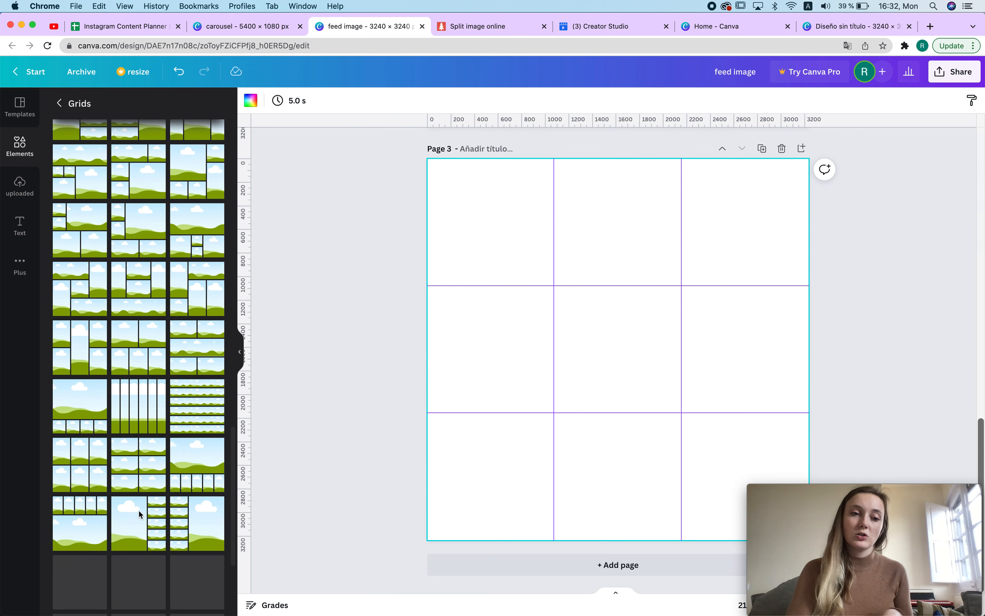
pyautogui.scroll(-5, 141, 514)
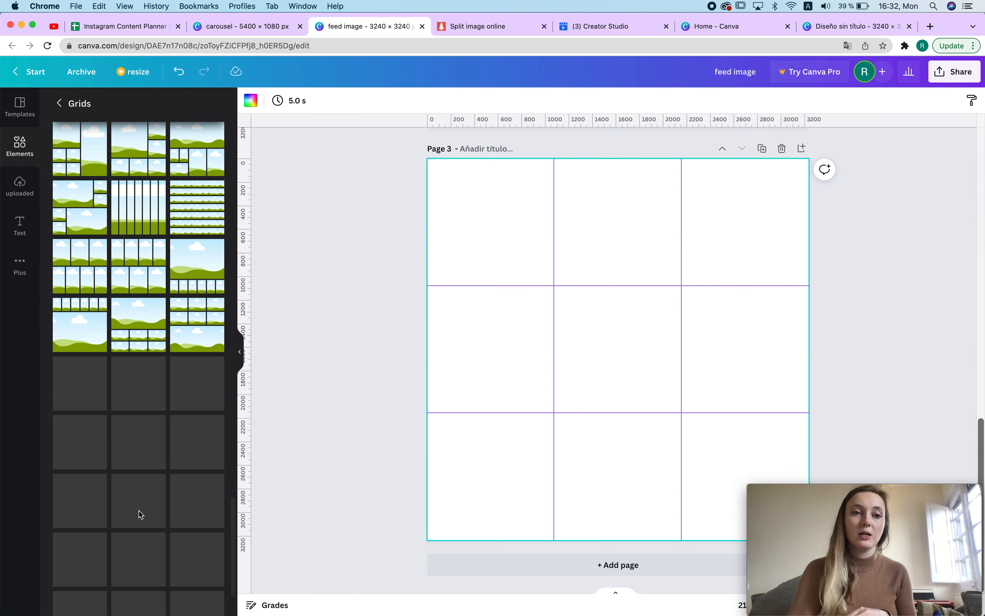
pyautogui.scroll(-5, 140, 514)
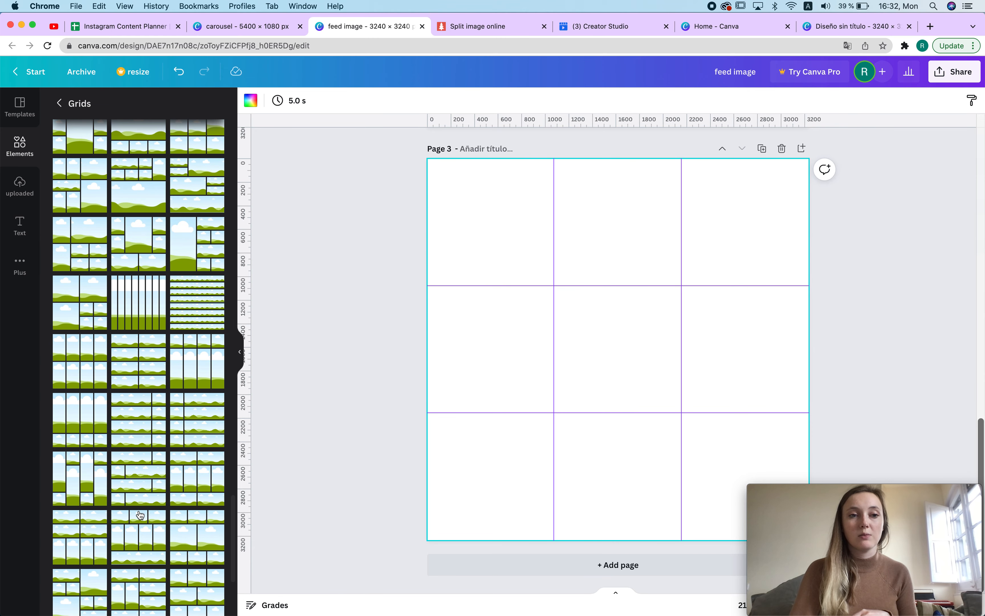
pyautogui.scroll(-5, 140, 514)
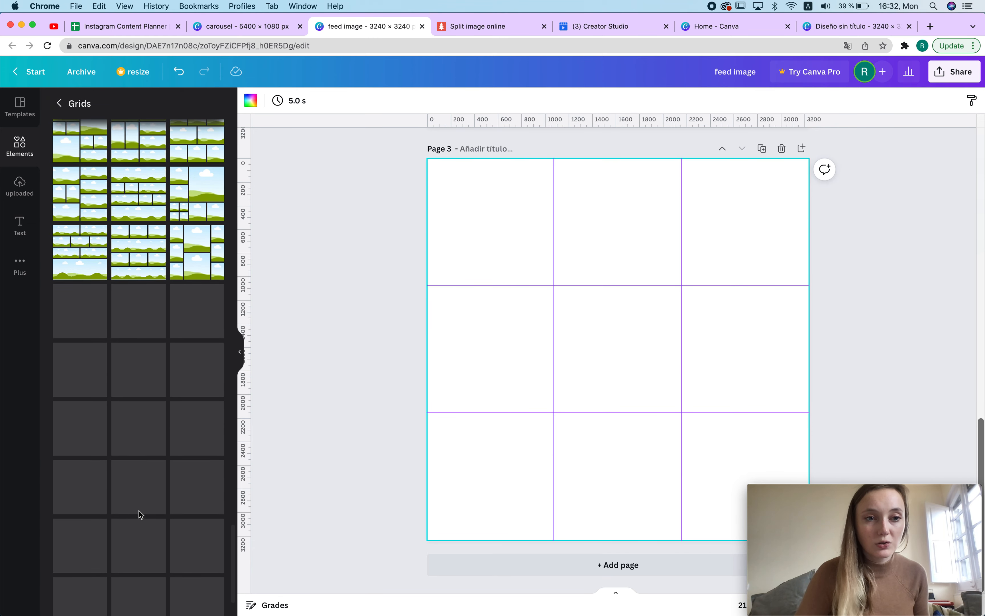
pyautogui.scroll(-5, 141, 514)
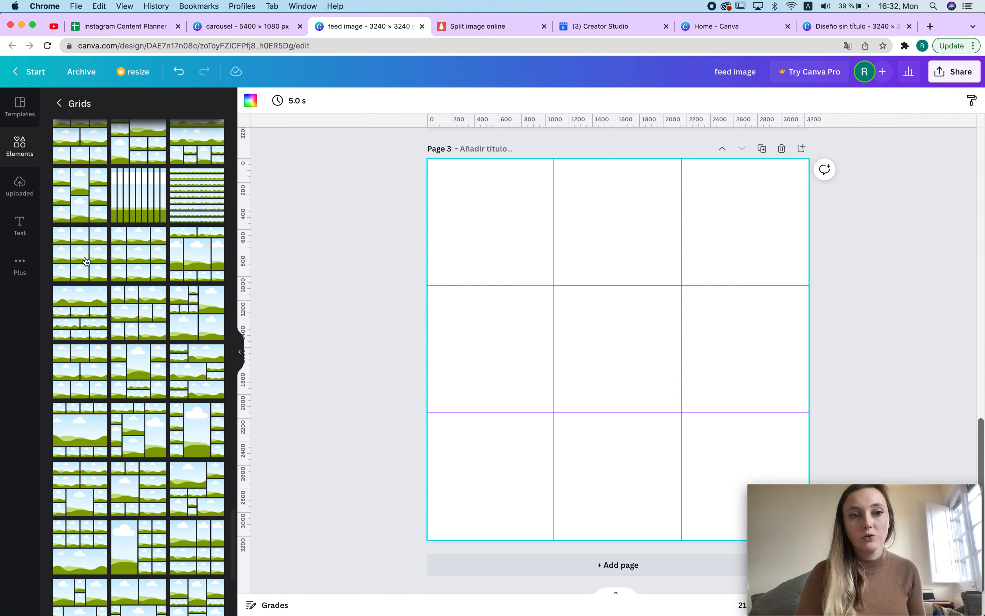
pyautogui.click(80, 253)
# Step: Set the grid spacing of the new grid to 0
pyautogui.click(296, 105)
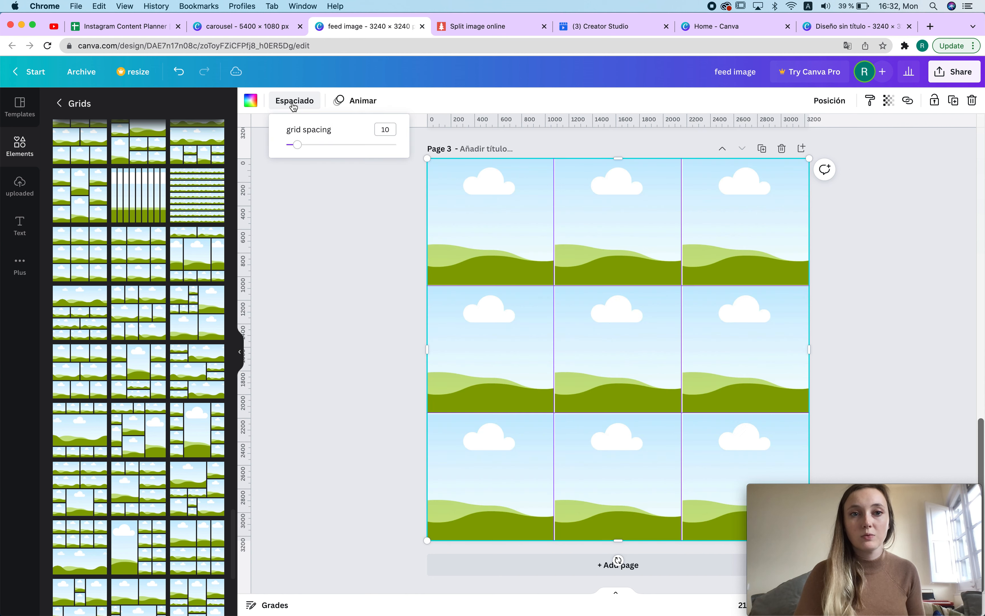
pyautogui.moveTo(299, 146); pyautogui.dragTo(272, 146)
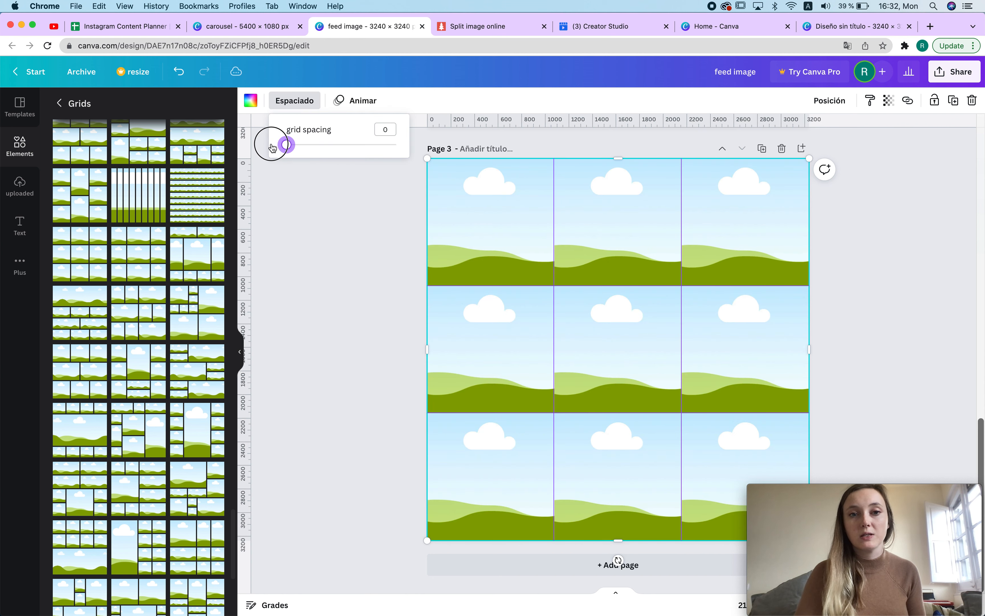
pyautogui.click(349, 320)
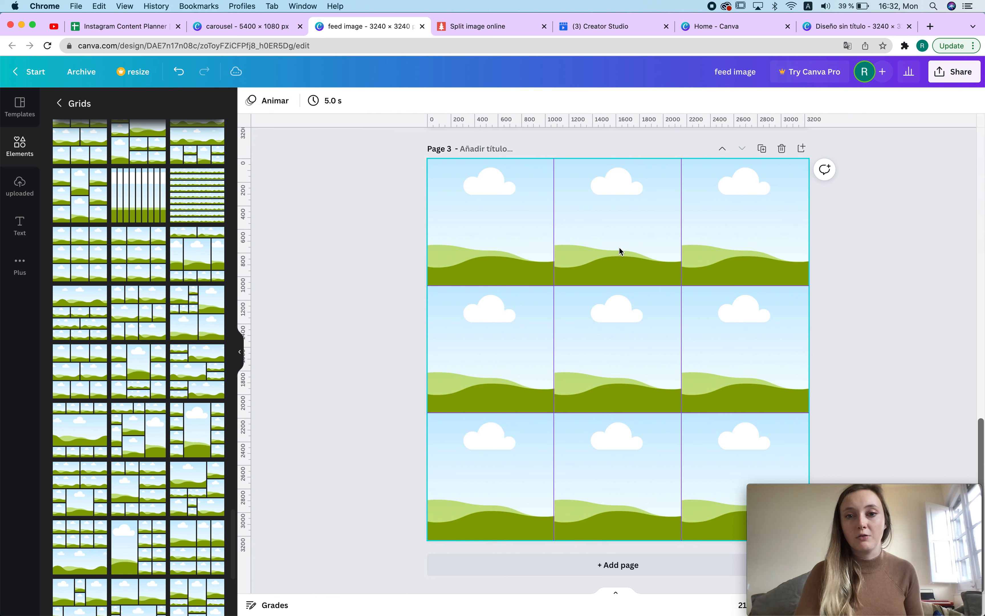
# Step: Replace the two vertical guides with new ones aligned to the grid's column dividers
pyautogui.moveTo(552, 226)
pyautogui.mouseDown()
pyautogui.moveTo(391, 233)
pyautogui.moveTo(601, 226)
pyautogui.moveTo(46, 205)
pyautogui.mouseUp()
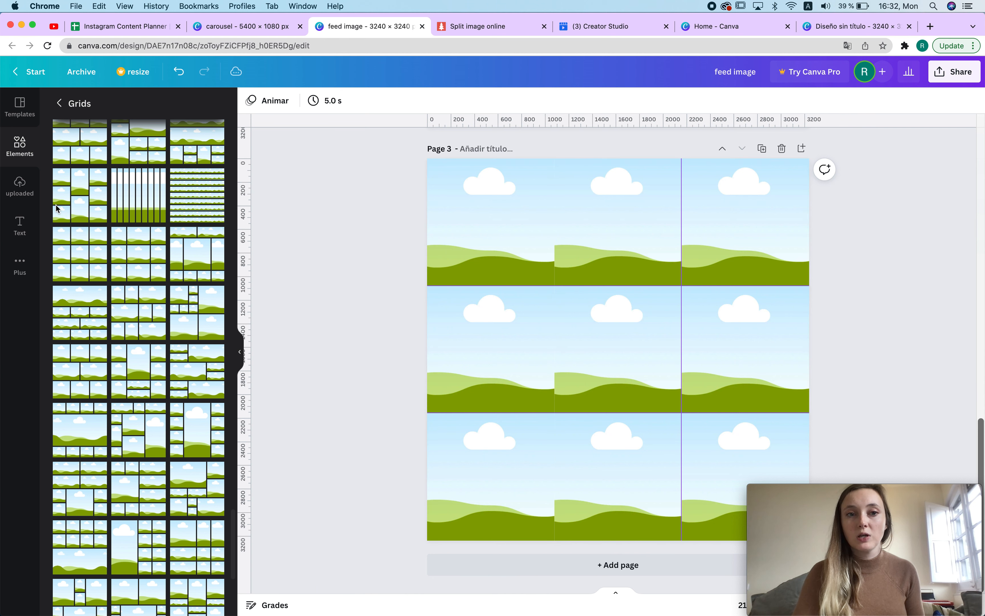
pyautogui.moveTo(681, 207); pyautogui.dragTo(2, 297)
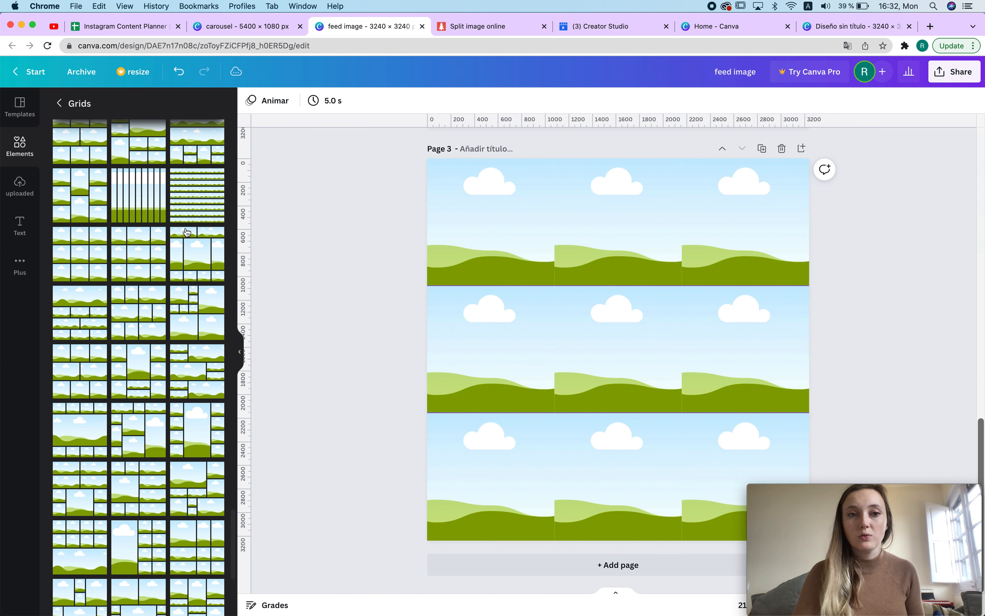
pyautogui.moveTo(246, 191)
pyautogui.mouseDown()
pyautogui.moveTo(580, 222)
pyautogui.moveTo(553, 215)
pyautogui.mouseUp()
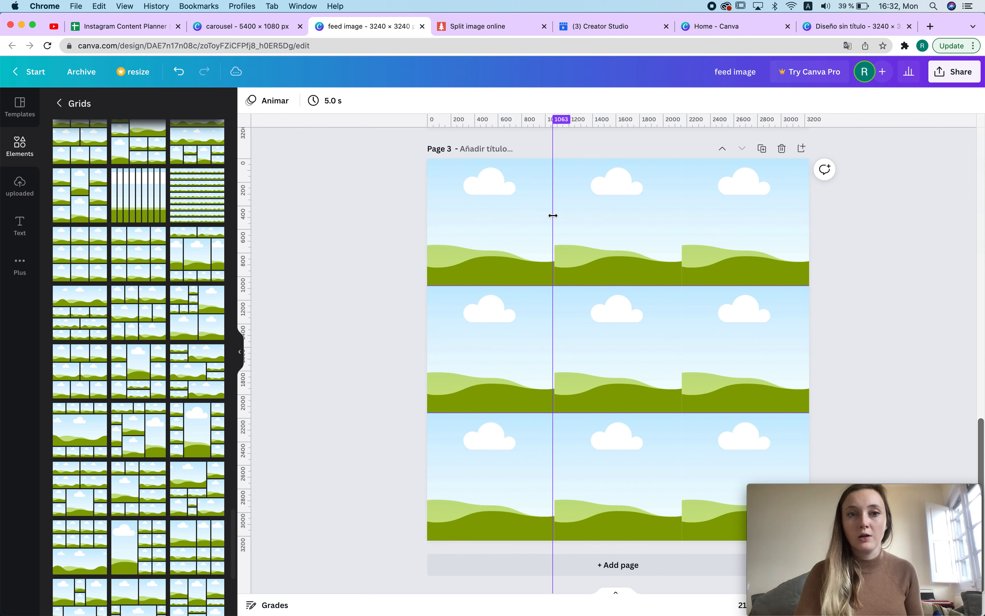
pyautogui.moveTo(265, 149)
pyautogui.mouseDown()
pyautogui.moveTo(615, 235)
pyautogui.moveTo(682, 234)
pyautogui.mouseUp()
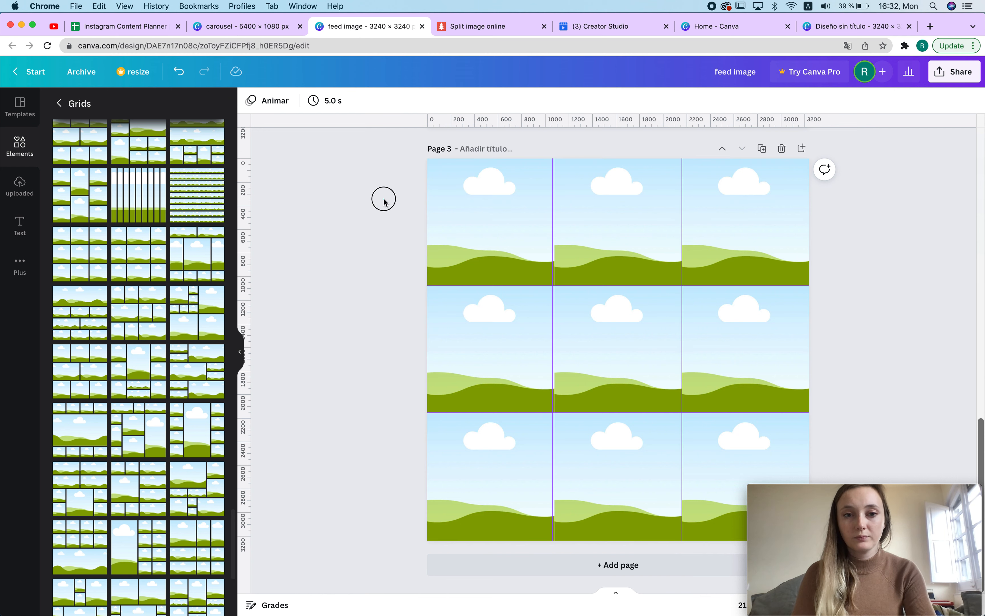
pyautogui.press('super+r')
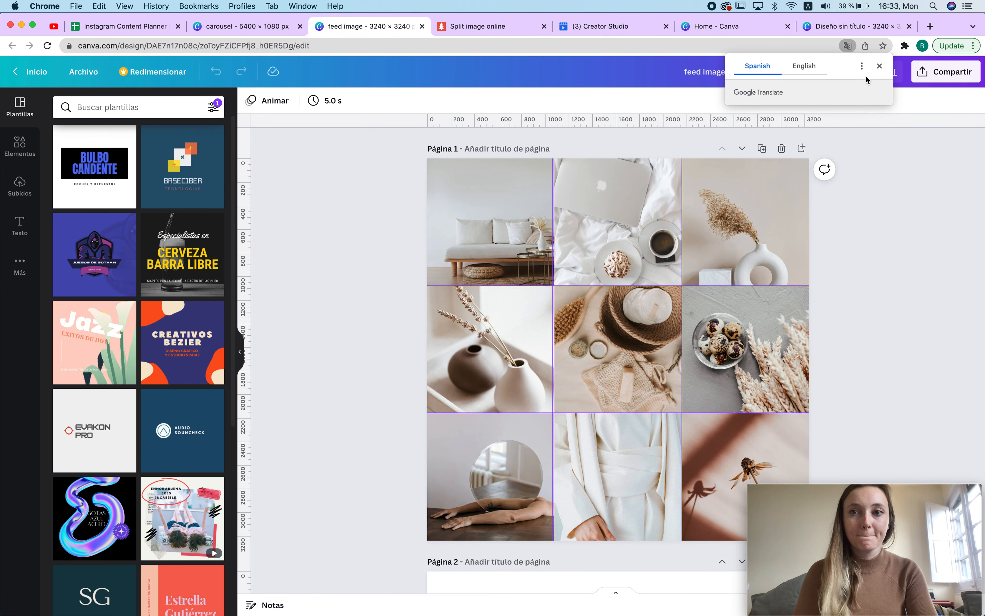
pyautogui.click(880, 66)
pyautogui.click(84, 78)
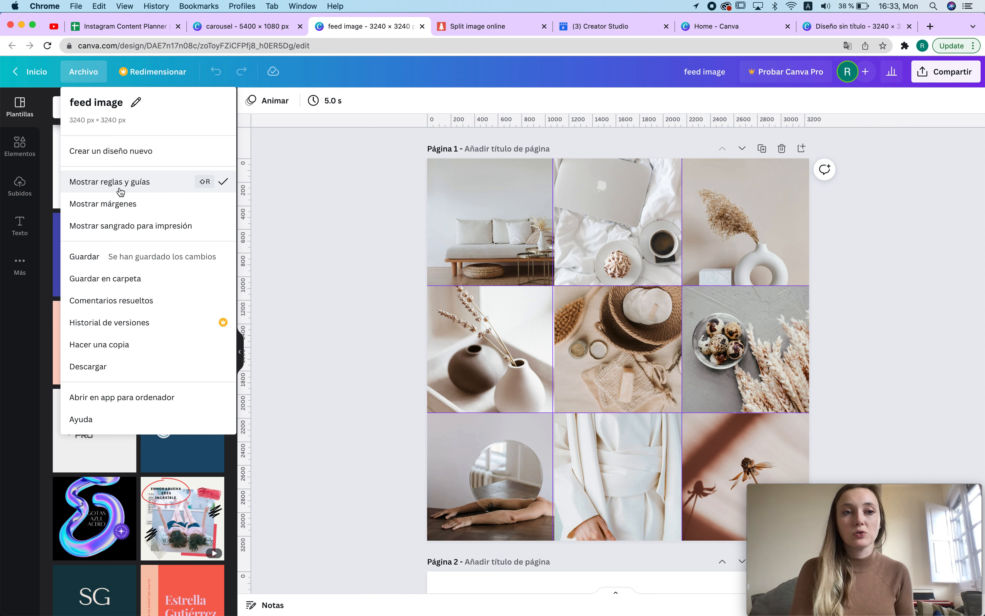
pyautogui.click(351, 185)
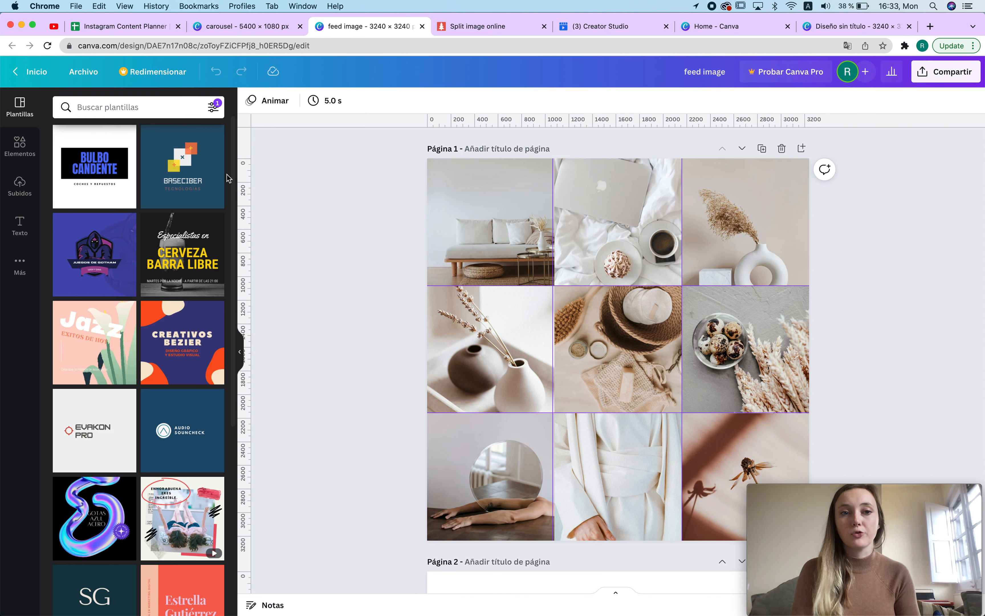
pyautogui.scroll(-2, 580, 375)
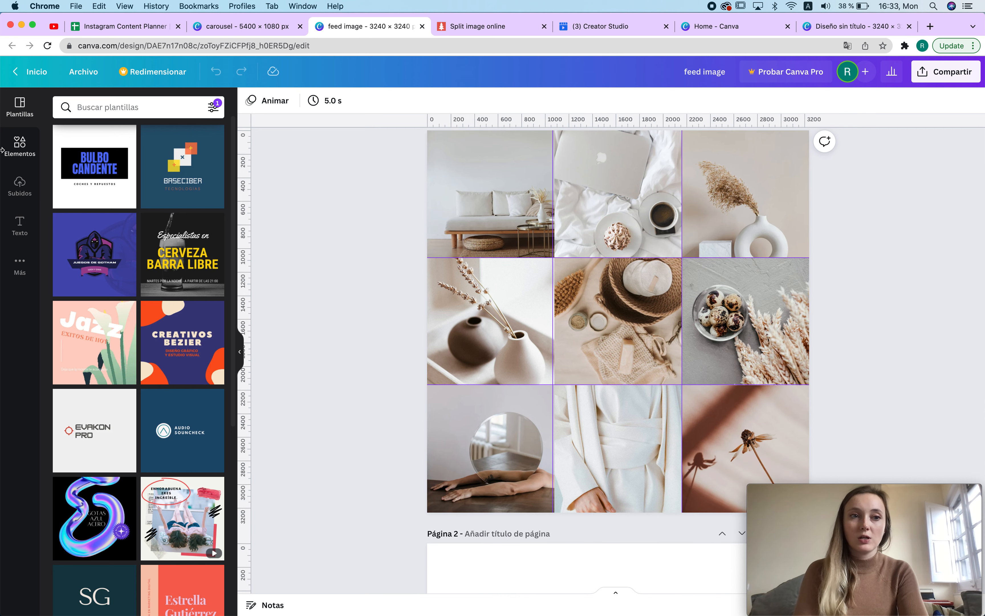
pyautogui.click(15, 153)
pyautogui.click(19, 115)
pyautogui.click(22, 186)
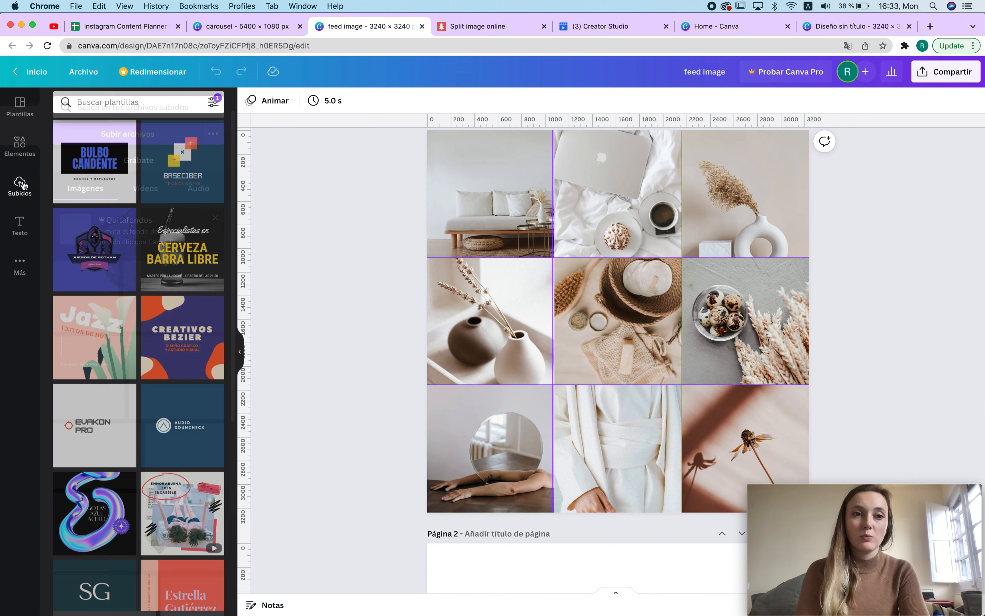
pyautogui.click(26, 151)
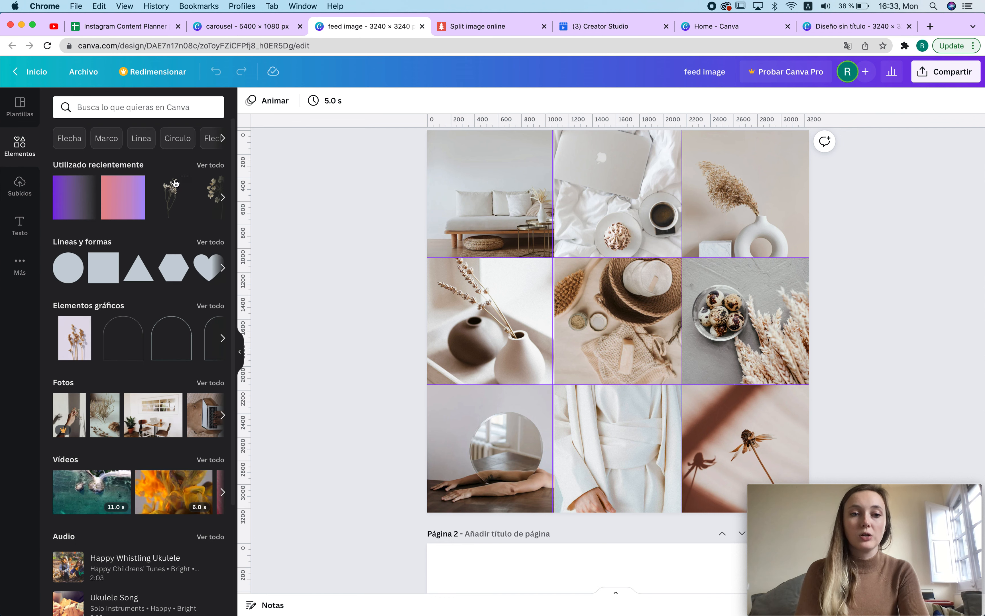
# Step: Search the element photos for "minimal" and drop a cloudy field photo into the grid's top-left cell
pyautogui.click(151, 111)
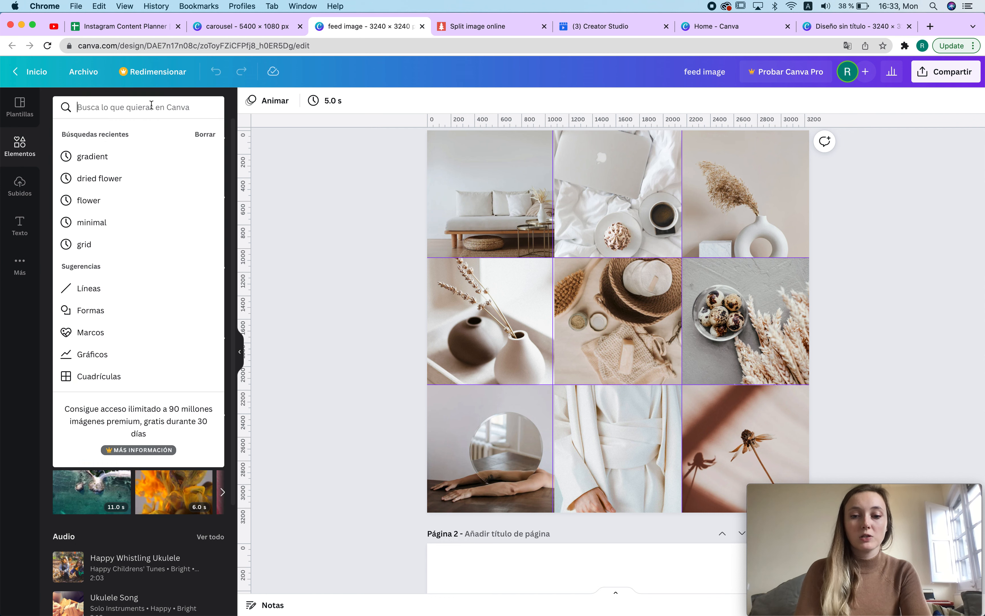
pyautogui.write('minimal')
pyautogui.press('Return')
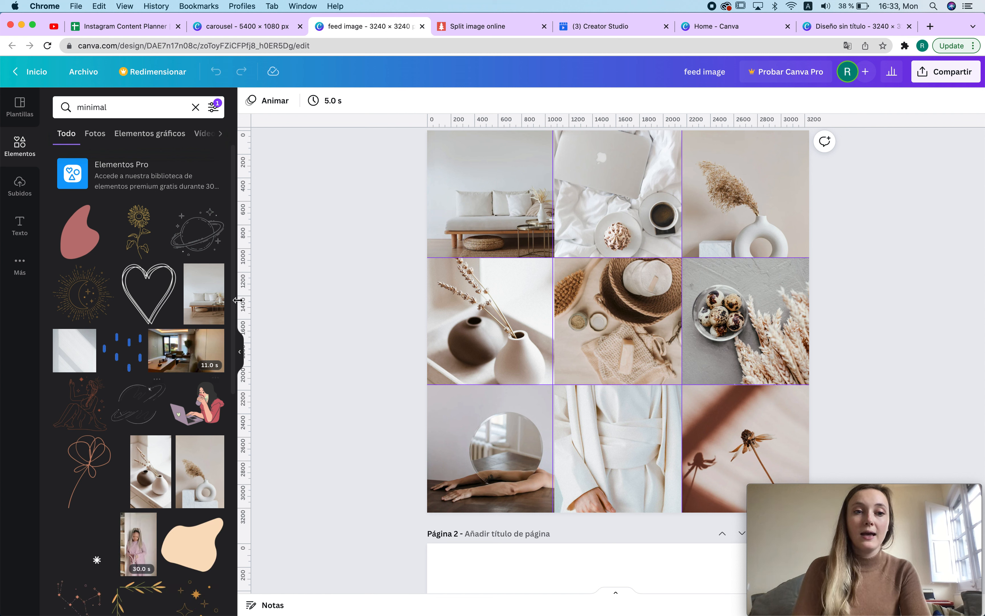
pyautogui.scroll(-2, 211, 316)
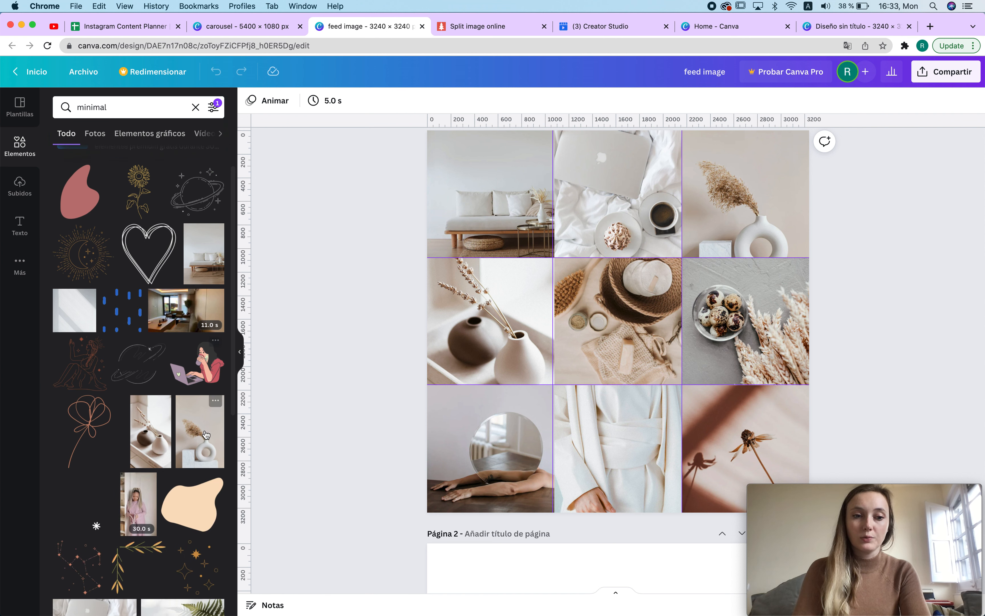
pyautogui.click(91, 134)
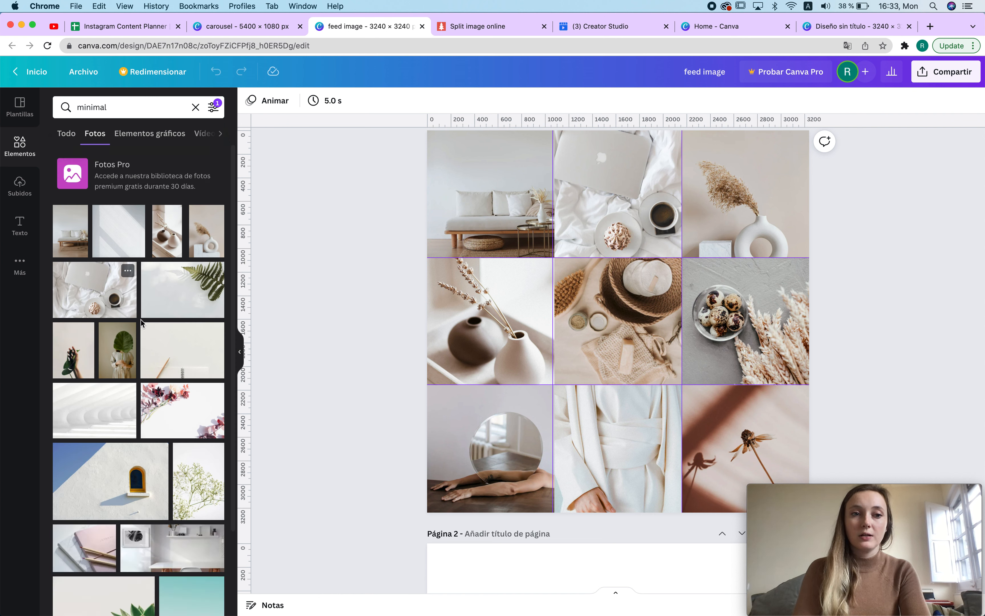
pyautogui.scroll(-15, 179, 455)
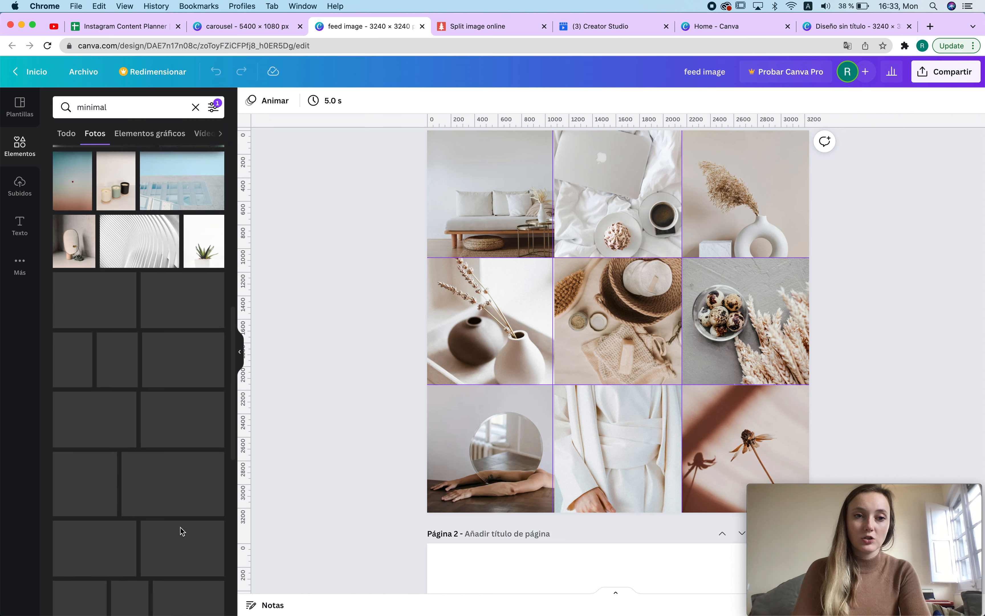
pyautogui.scroll(-9, 180, 527)
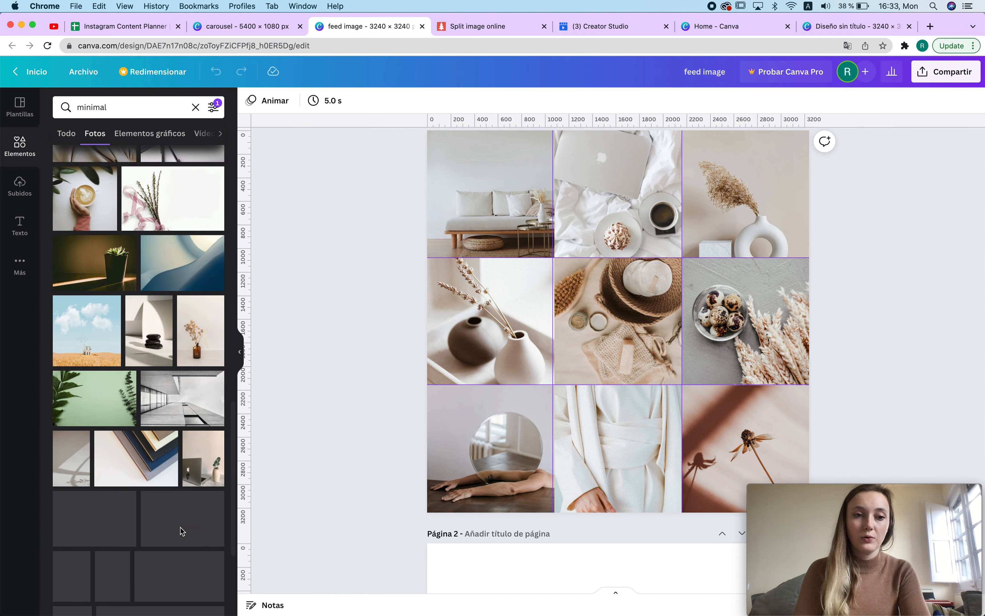
pyautogui.moveTo(82, 223); pyautogui.dragTo(521, 156)
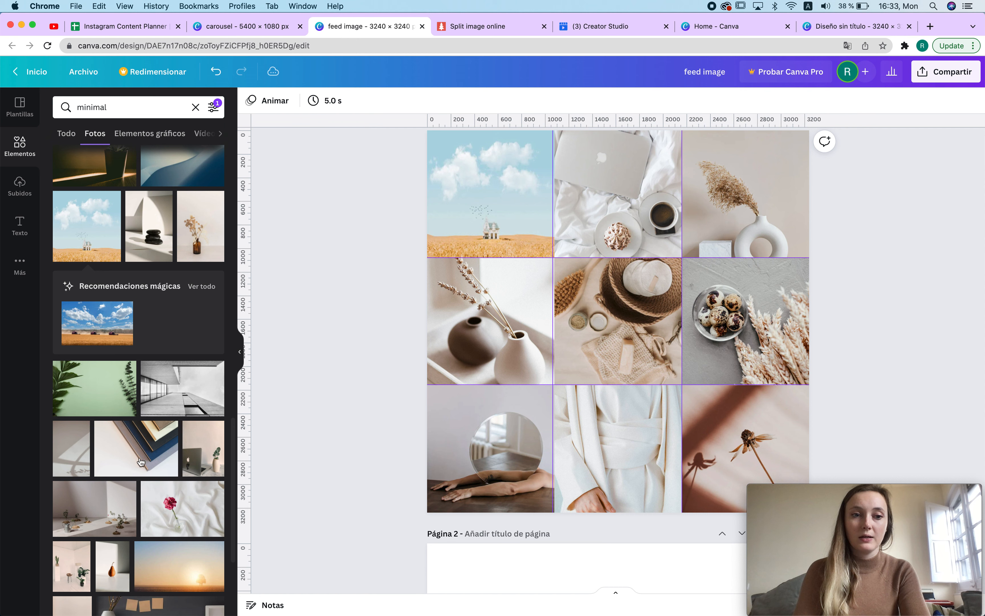
pyautogui.moveTo(387, 390); pyautogui.dragTo(682, 184)
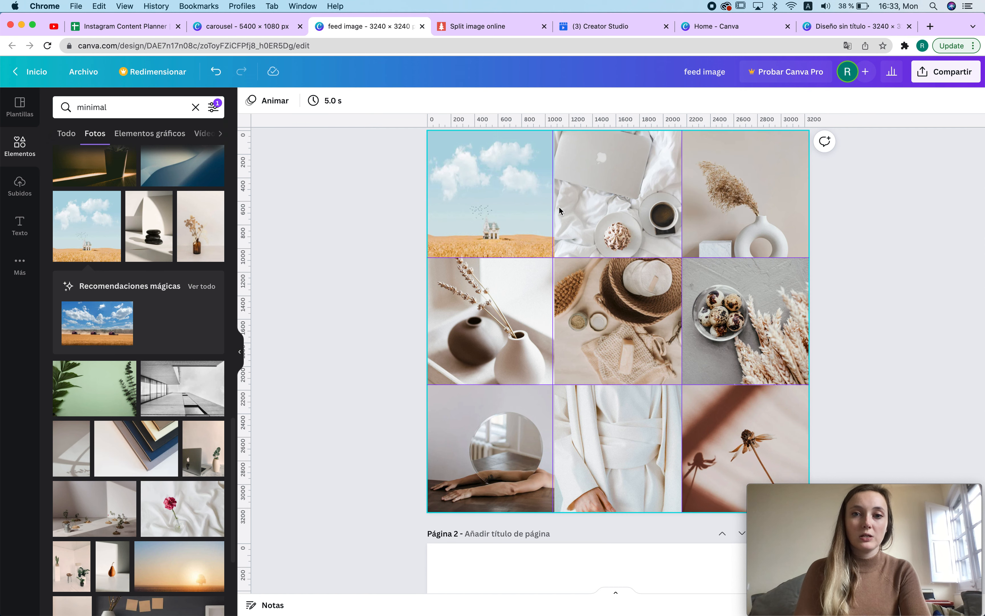
# Step: Replace the top-middle cell photo with a dried-flower vase photo and reposition it within its cell
pyautogui.moveTo(195, 248); pyautogui.dragTo(638, 191)
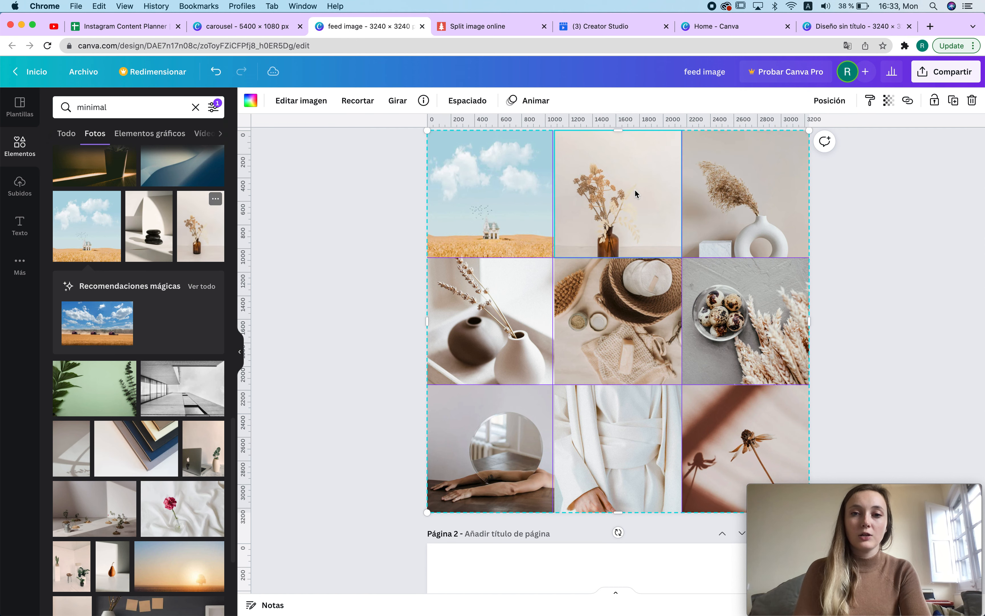
pyautogui.doubleClick(635, 137)
pyautogui.moveTo(636, 137); pyautogui.dragTo(632, 113)
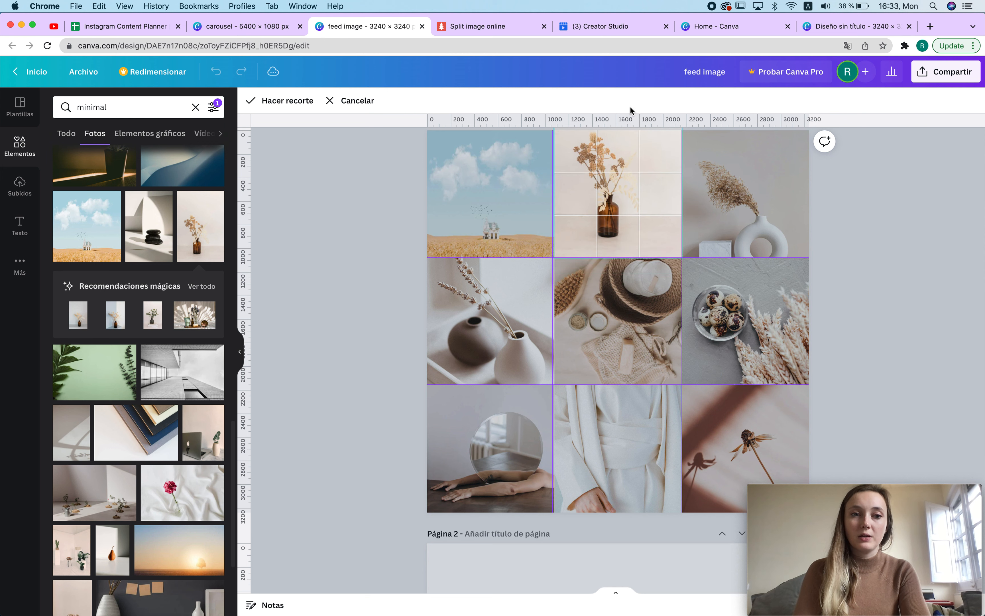
pyautogui.click(344, 213)
# Step: Replace the top-left cell photo with a white still-life photo featuring a clock from the minimal results
pyautogui.scroll(-8, 218, 406)
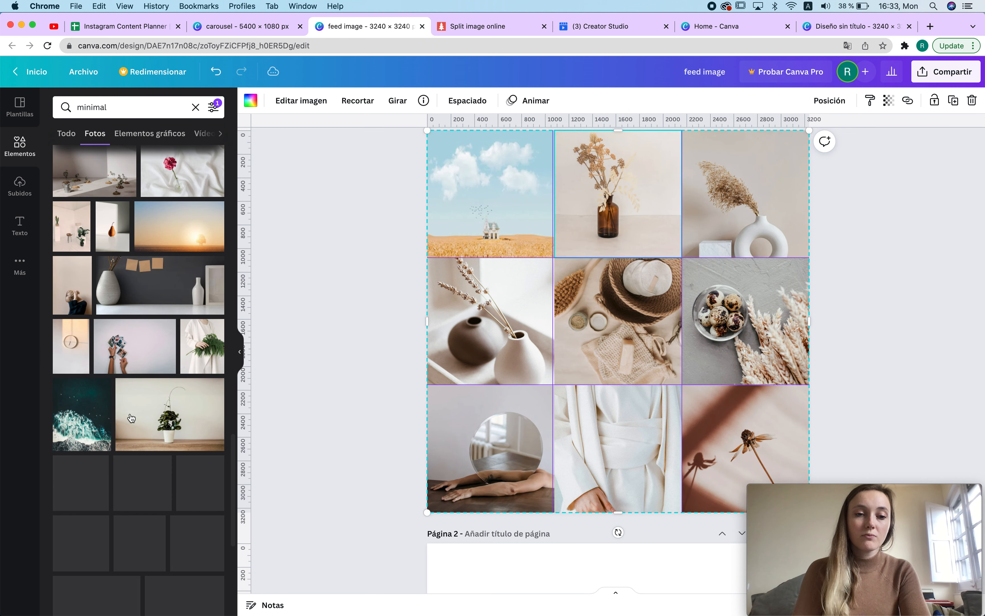
pyautogui.moveTo(218, 406); pyautogui.dragTo(168, 507)
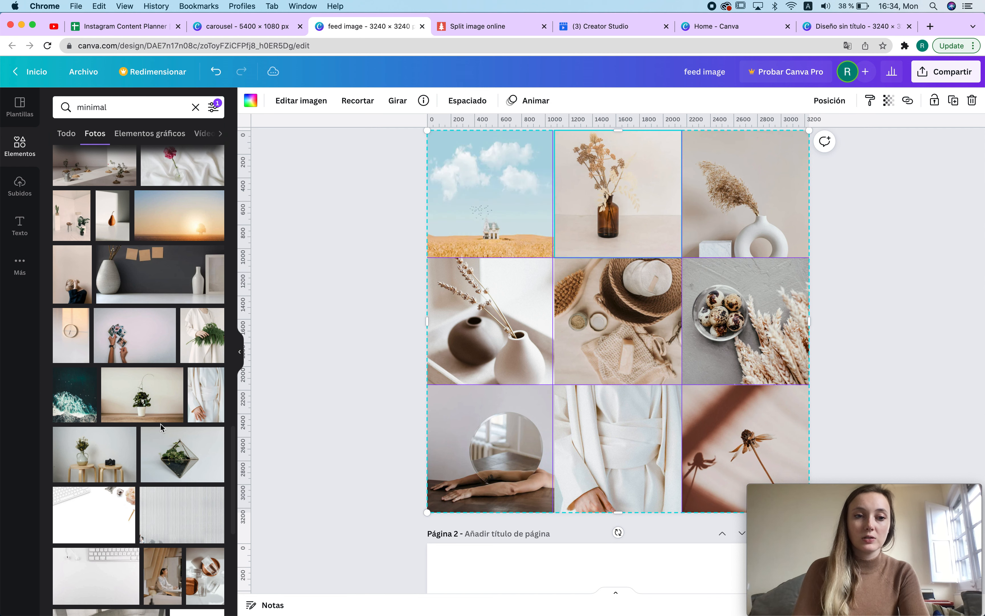
pyautogui.scroll(-8, 160, 426)
pyautogui.scroll(-8, 161, 426)
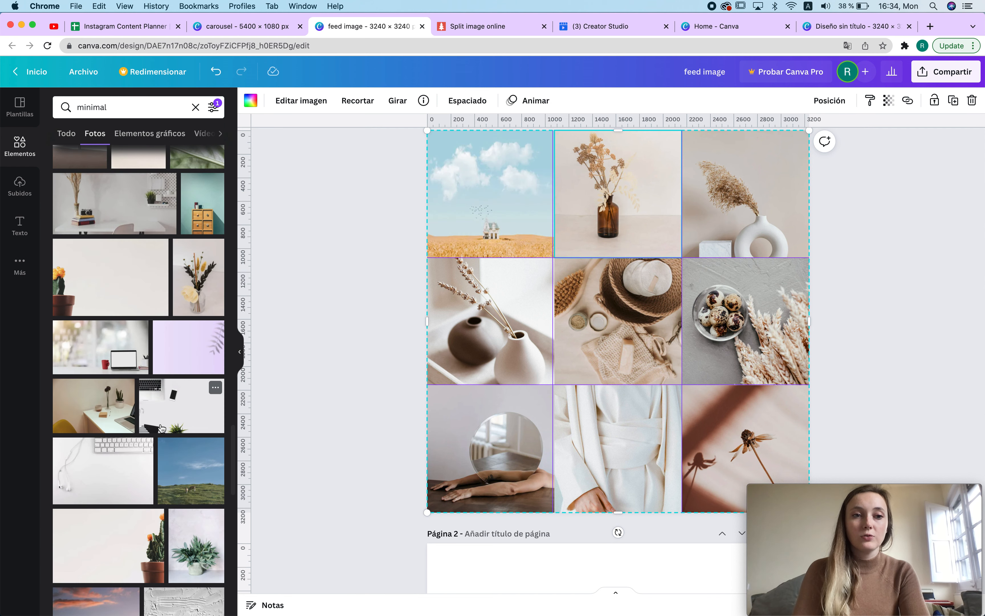
pyautogui.scroll(-10, 161, 426)
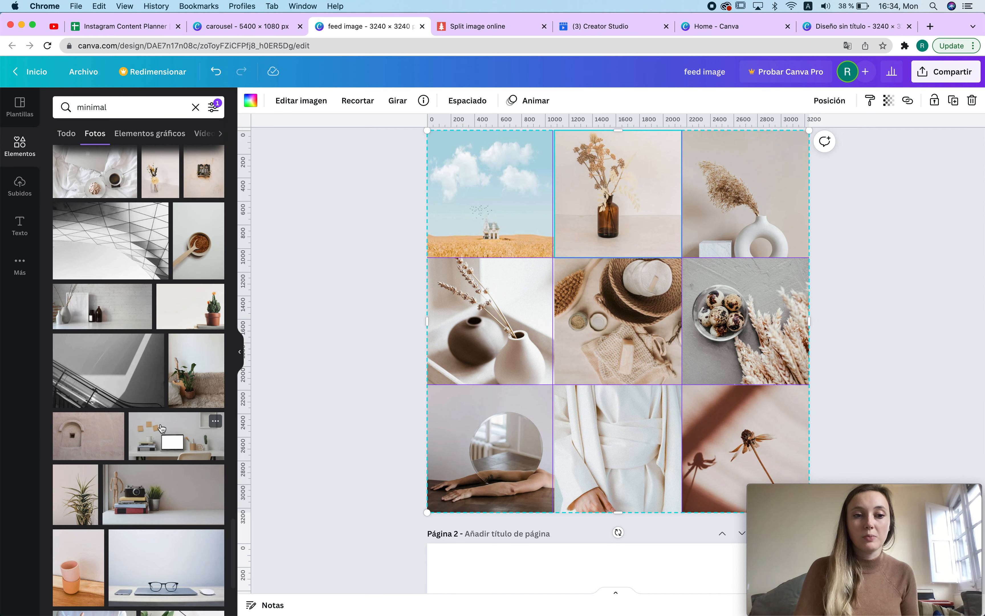
pyautogui.scroll(-10, 161, 427)
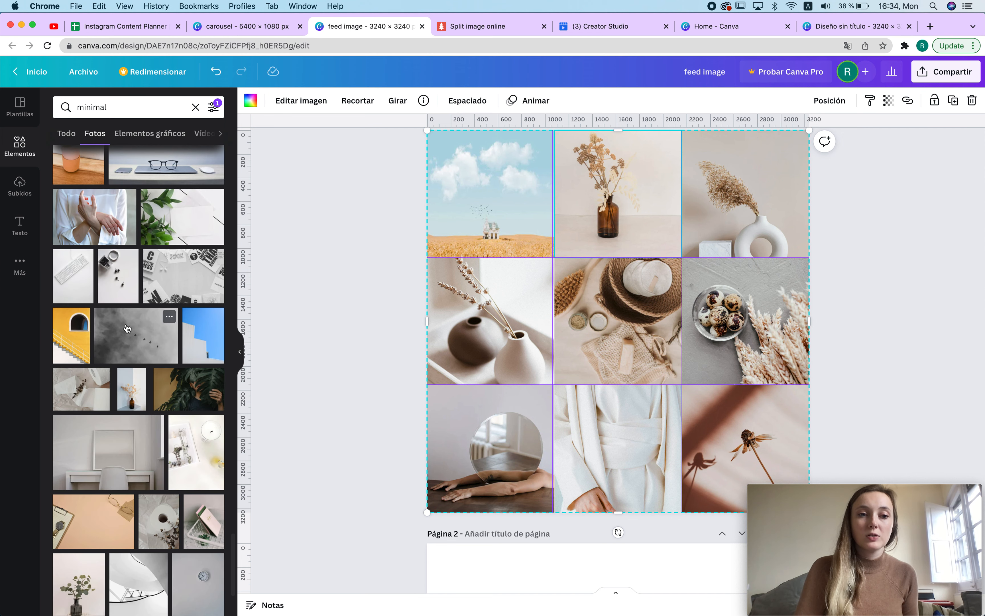
pyautogui.moveTo(209, 471); pyautogui.dragTo(518, 161)
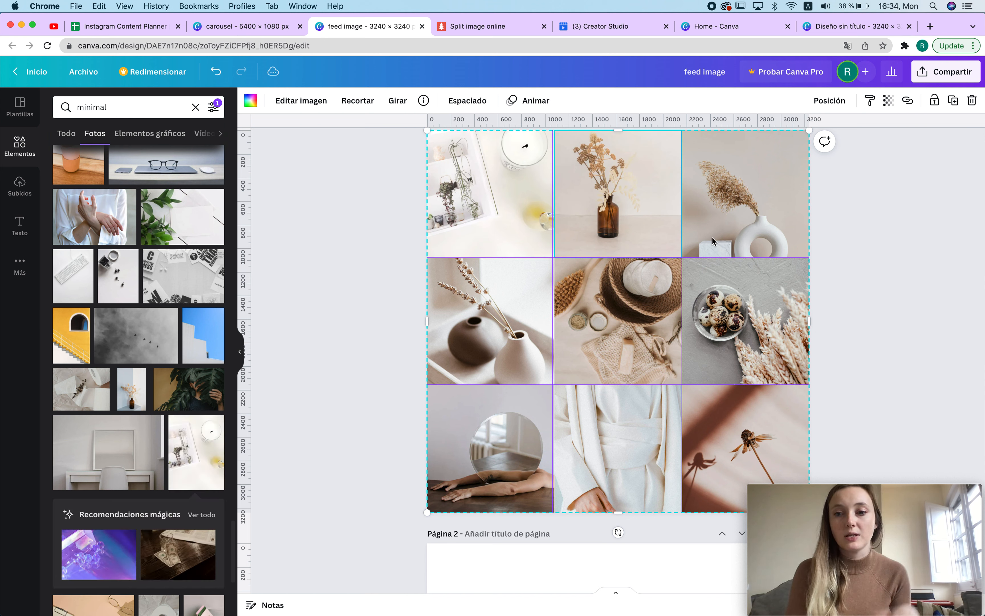
# Step: Download only Page 1 of the design as a PNG
pyautogui.click(879, 226)
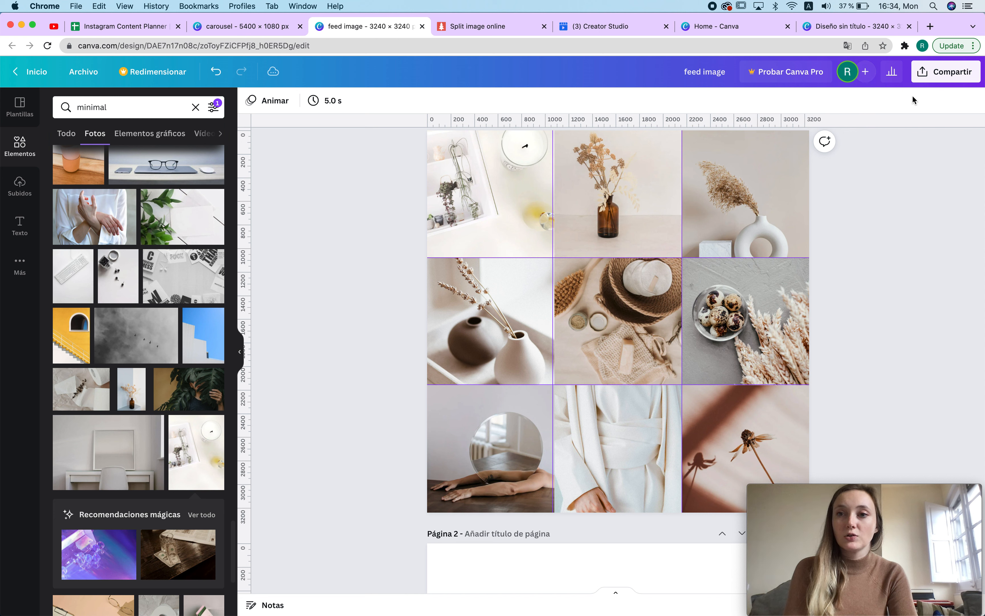
pyautogui.click(939, 72)
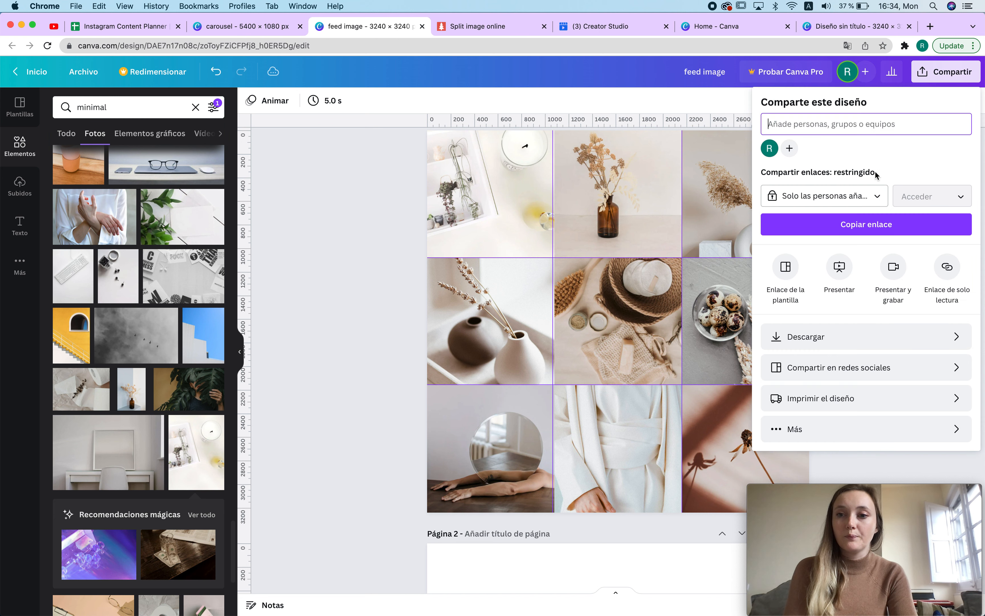
pyautogui.click(814, 347)
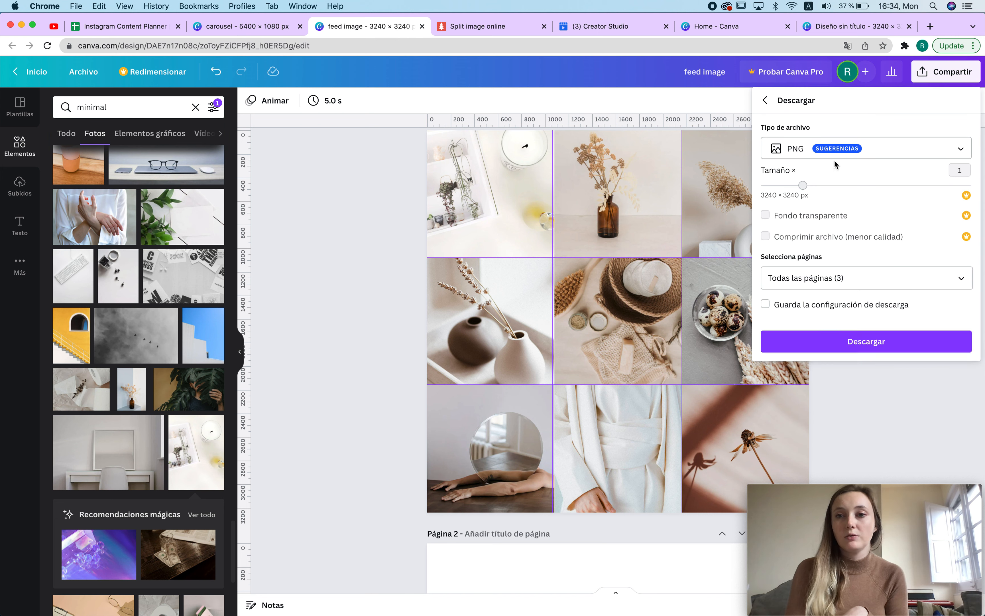
pyautogui.click(913, 283)
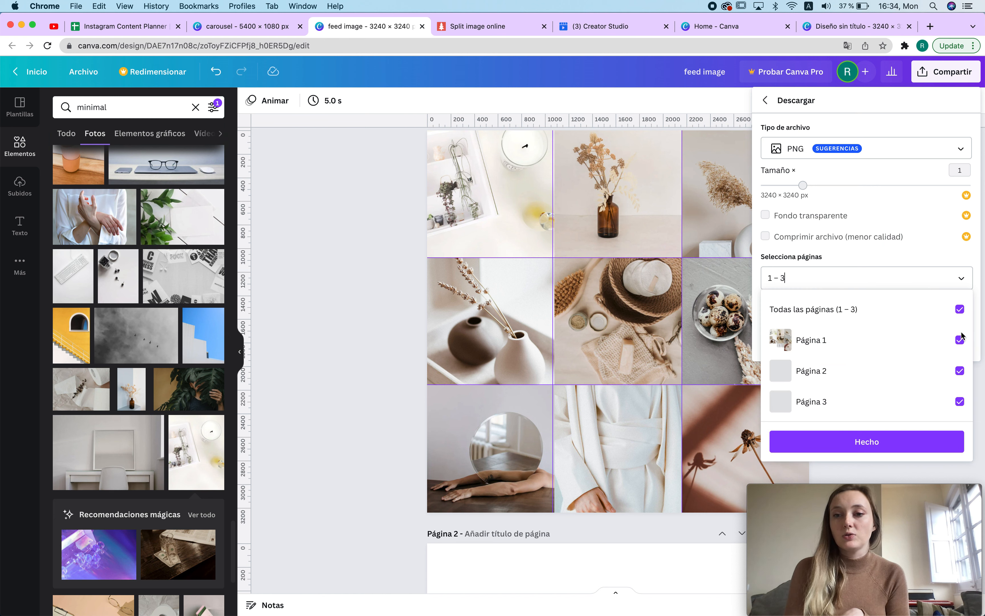
pyautogui.click(959, 309)
pyautogui.click(960, 340)
pyautogui.click(863, 442)
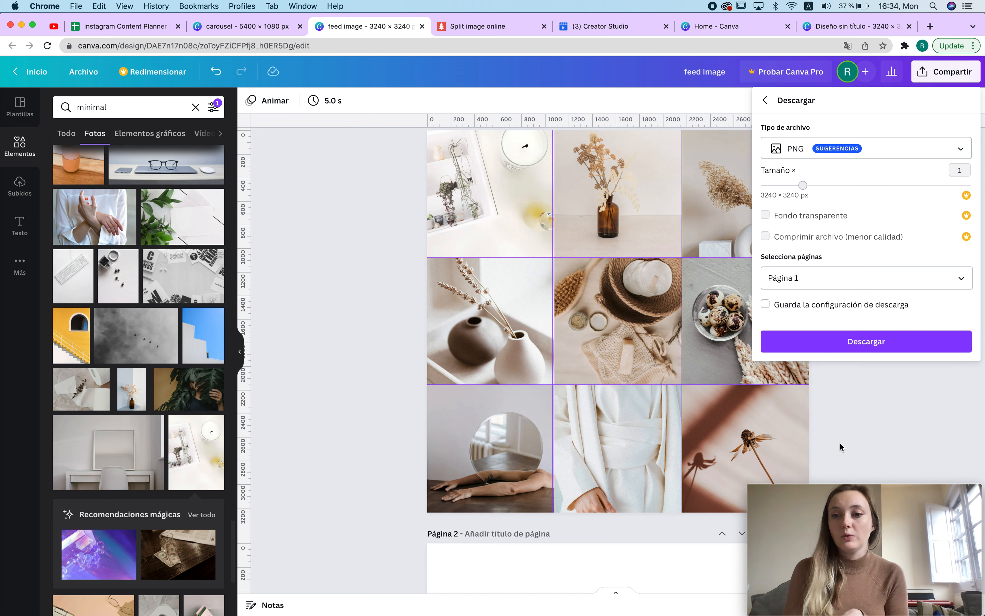
pyautogui.click(867, 341)
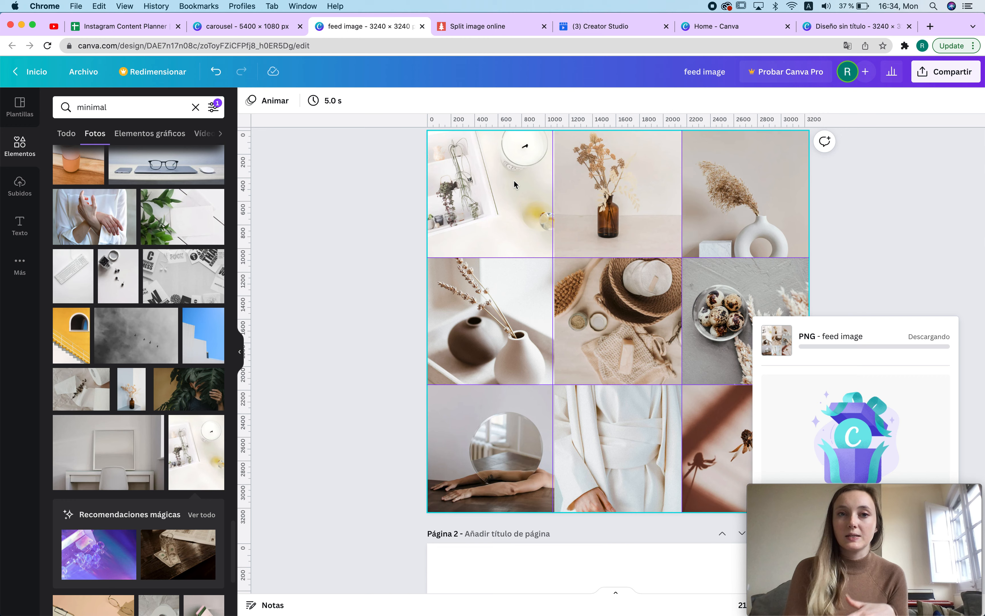
# Step: Switch to the Split image online tab and load feed image.png as the input image
pyautogui.click(468, 26)
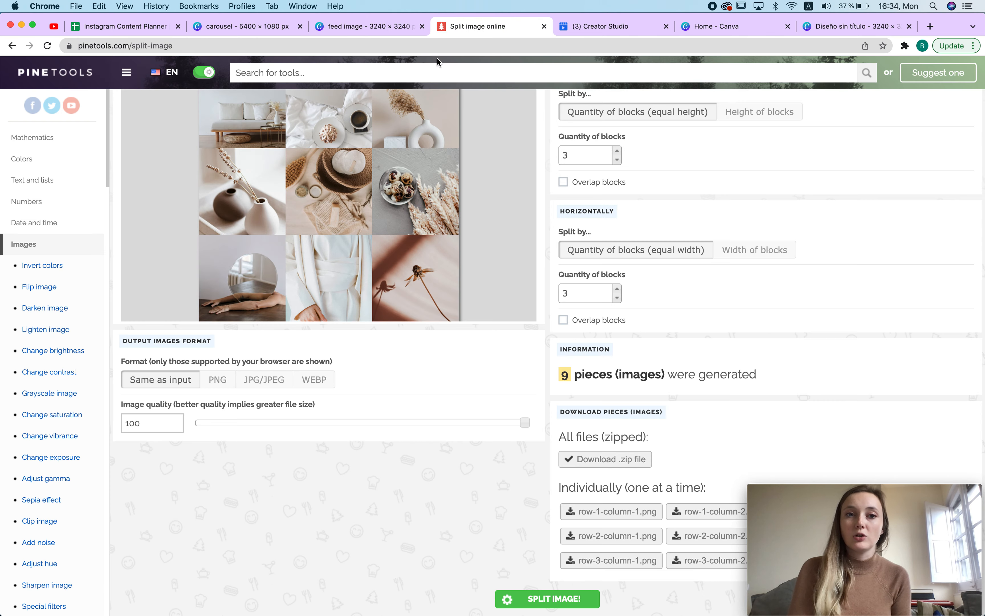
pyautogui.scroll(6, 350, 237)
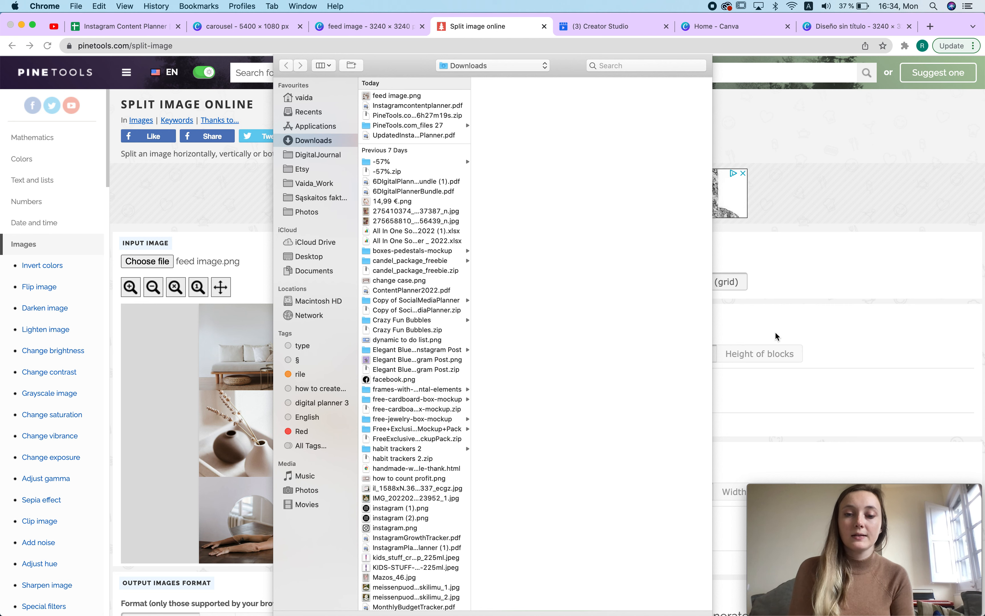
pyautogui.press('Escape')
pyautogui.scroll(-3, 460, 276)
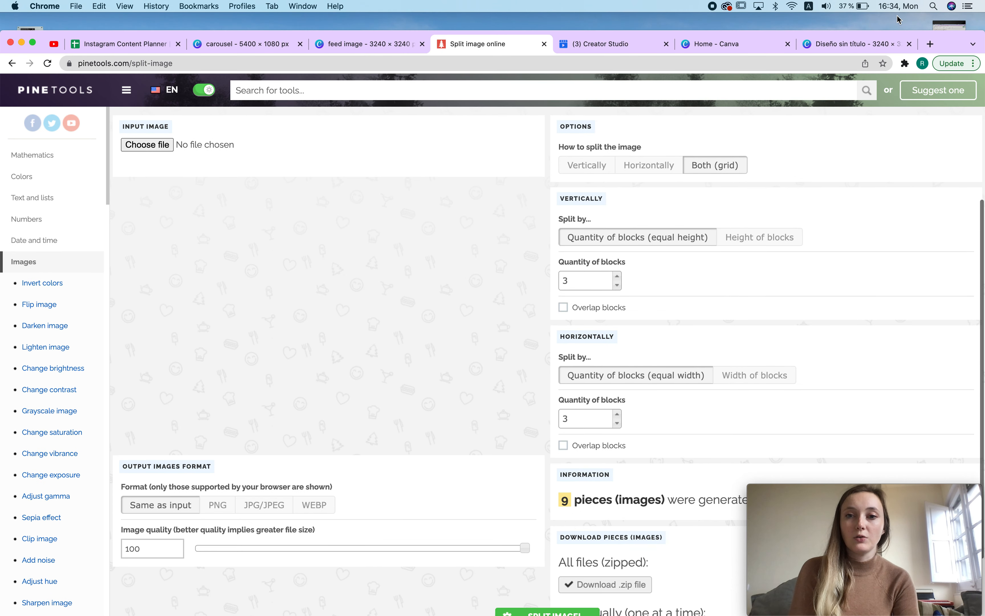
pyautogui.click(147, 145)
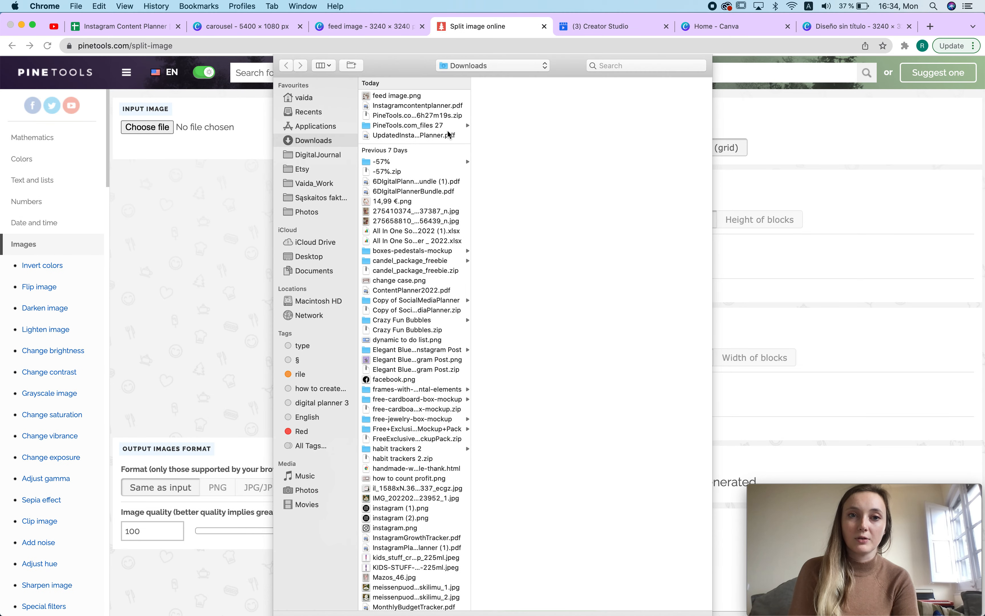
pyautogui.click(394, 96)
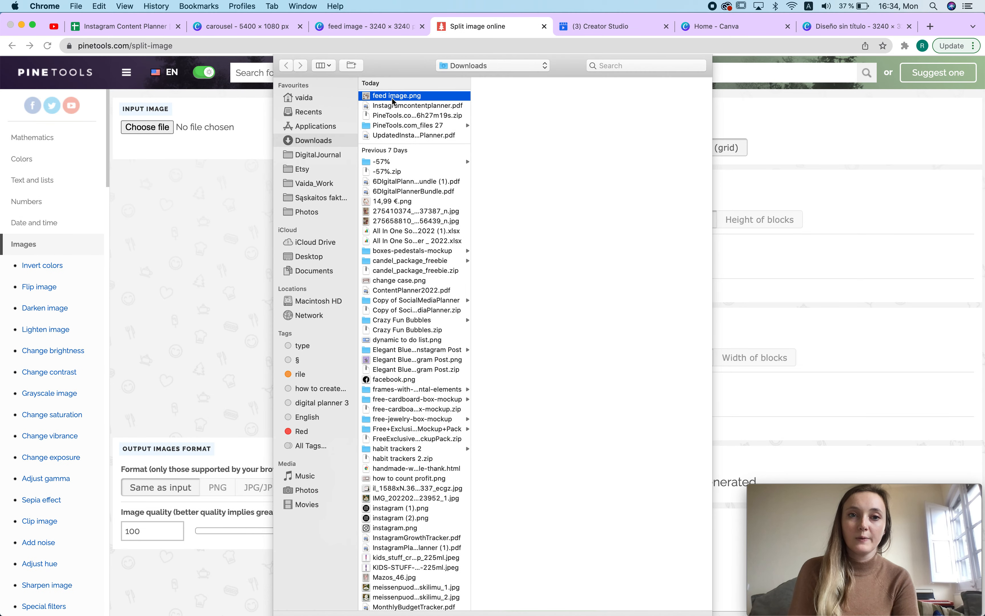
pyautogui.press('Return')
# Step: Open feed image.png in the splitter and set both the vertical and horizontal block quantities to 3
pyautogui.click(711, 181)
pyautogui.scroll(-1, 673, 303)
pyautogui.scroll(-3, 673, 303)
pyautogui.click(594, 229)
pyautogui.click(580, 373)
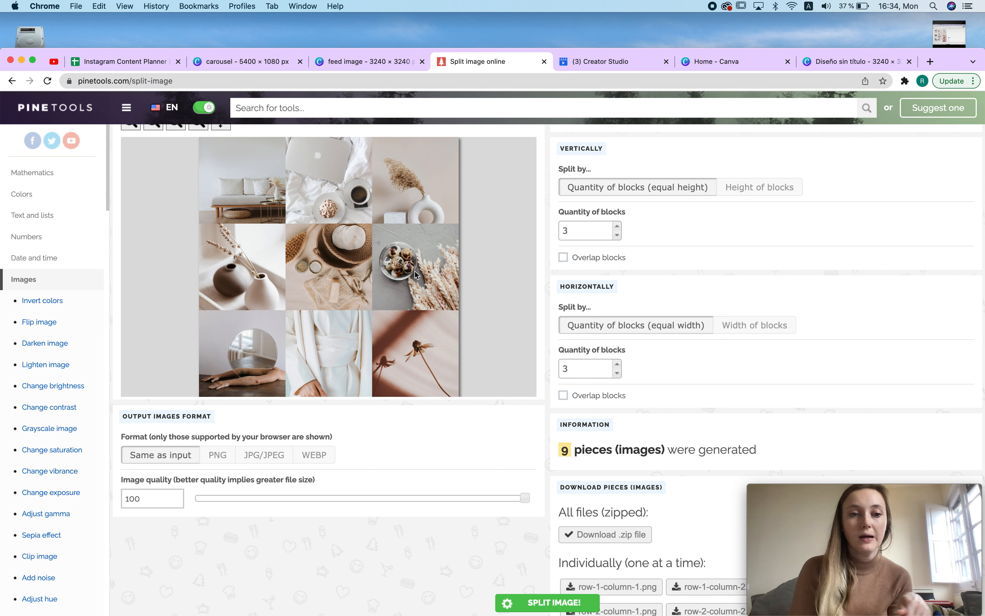
# Step: Keep image quality at 100 and download all nine split pieces as a zip file
pyautogui.doubleClick(142, 505)
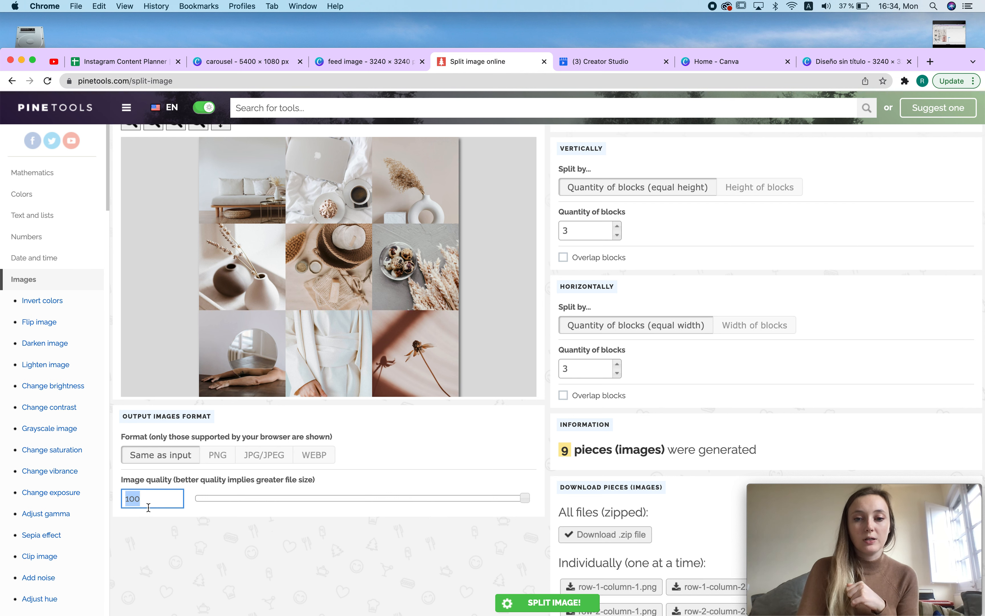
pyautogui.scroll(-2, 315, 510)
pyautogui.click(463, 532)
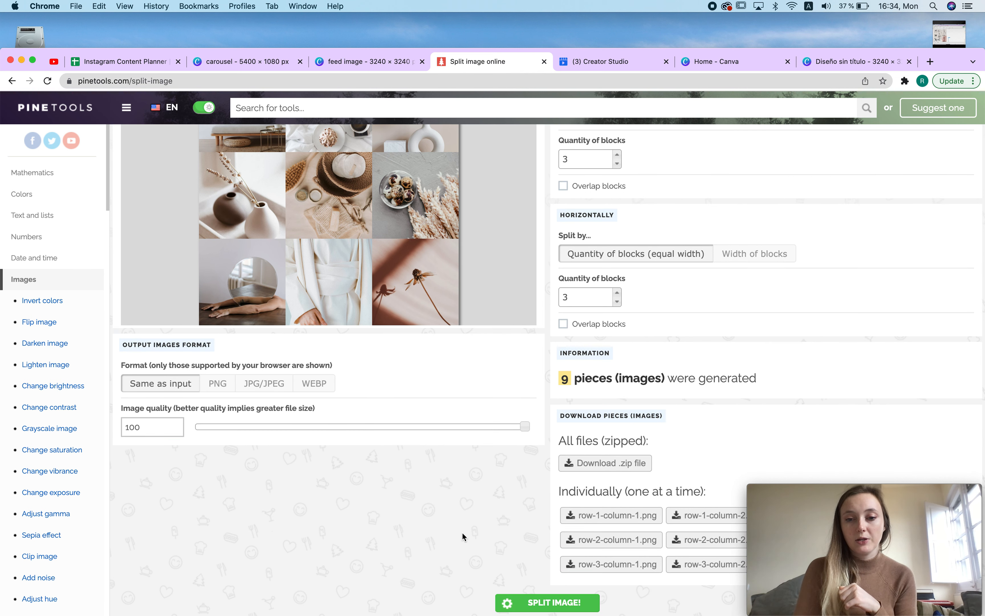
pyautogui.click(595, 464)
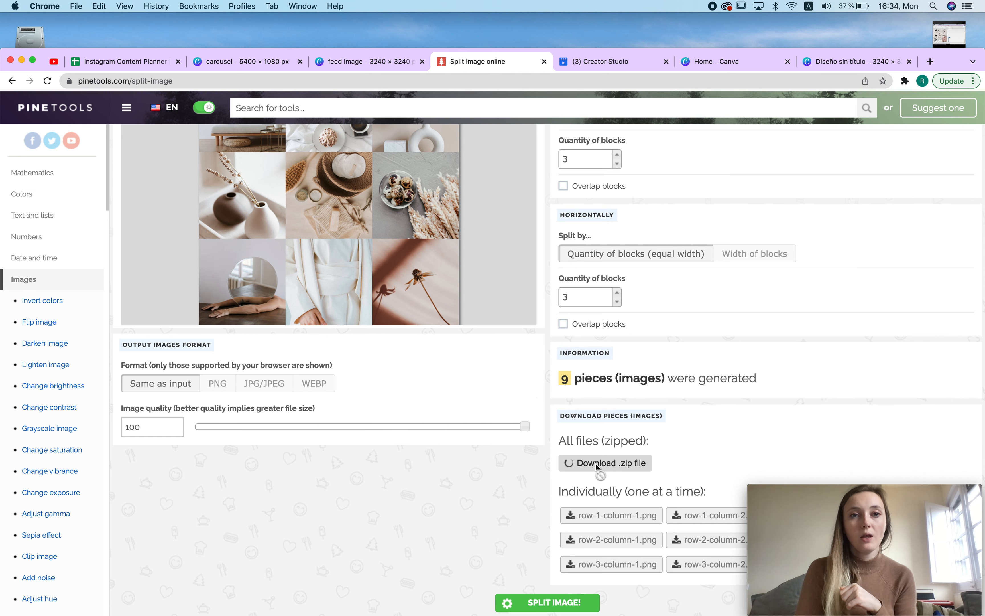
# Step: Open the downloaded zip and inspect the split tile files in the extracted PineTools folder
pyautogui.moveTo(193, 48); pyautogui.dragTo(192, 4)
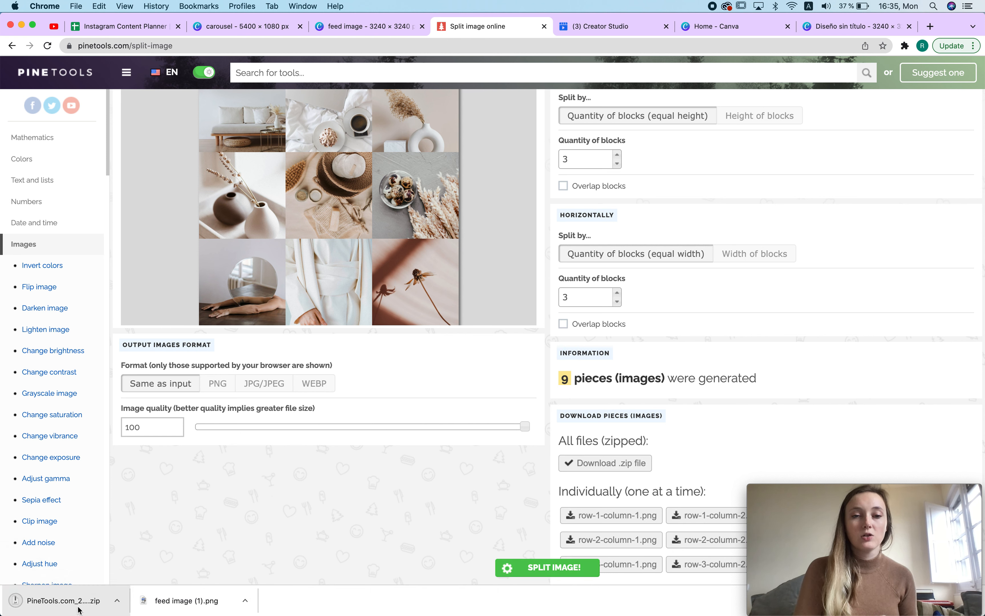
pyautogui.click(78, 607)
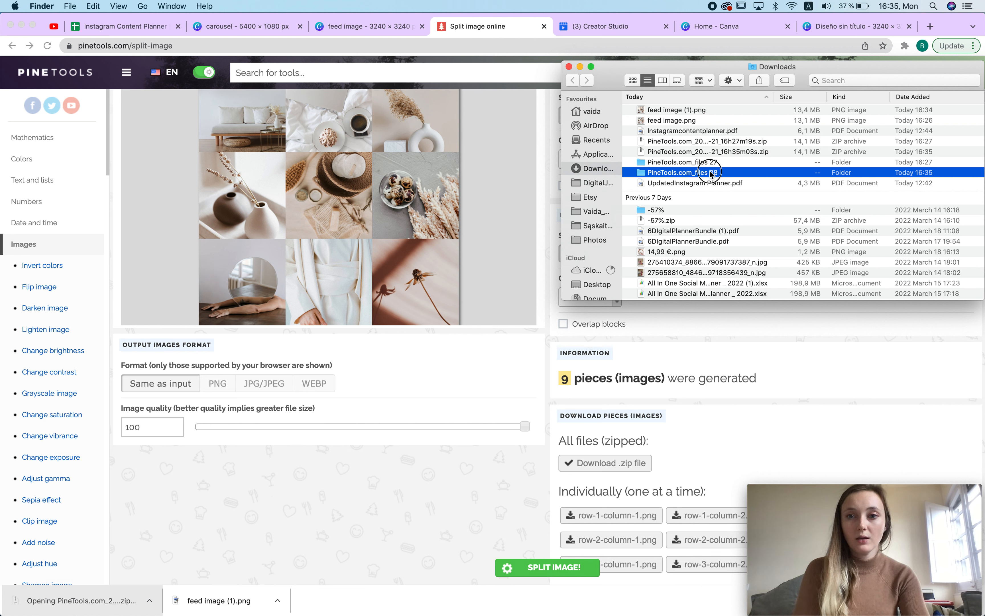
pyautogui.doubleClick(711, 173)
pyautogui.moveTo(659, 113); pyautogui.dragTo(662, 219)
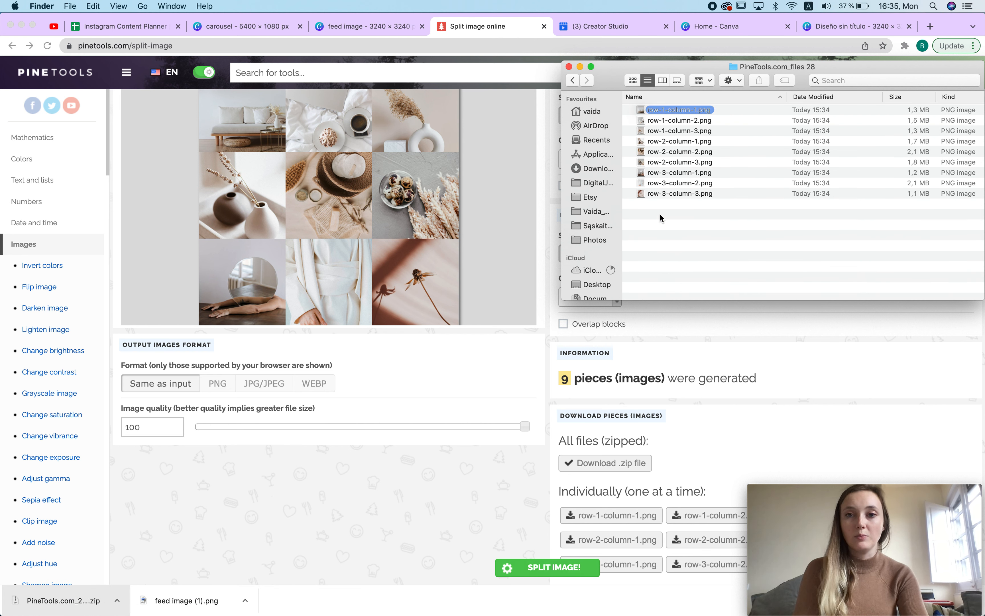
pyautogui.click(569, 66)
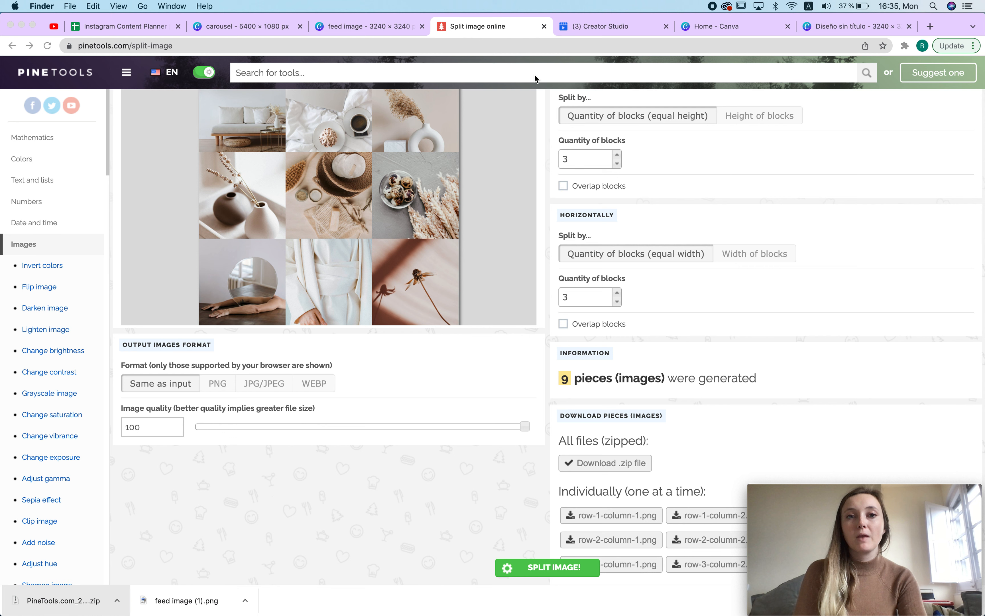
# Step: Review the IG feed and MONTH #1 sheets in the Instagram Content Planner spreadsheet
pyautogui.click(147, 28)
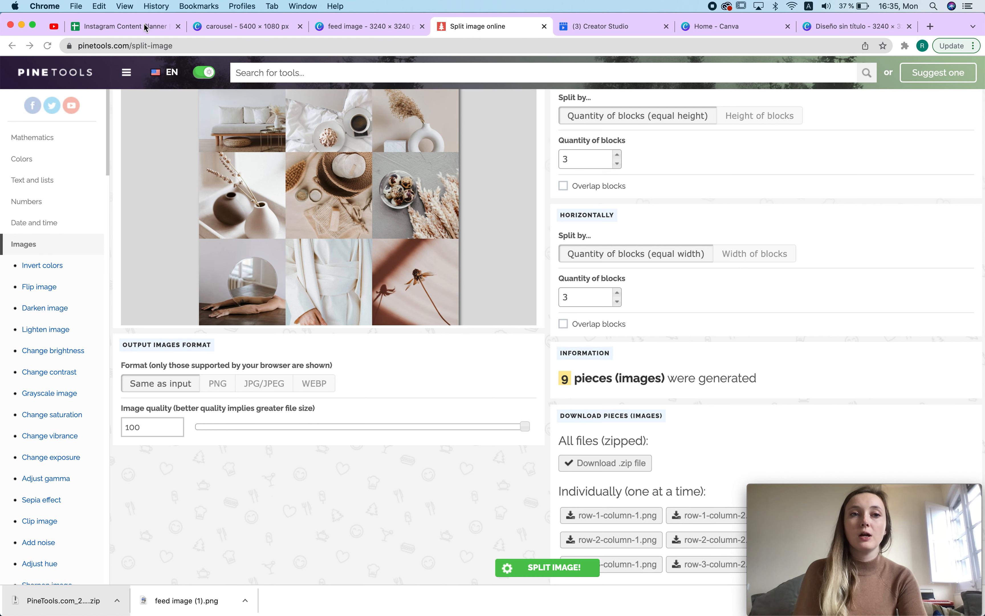
pyautogui.click(324, 412)
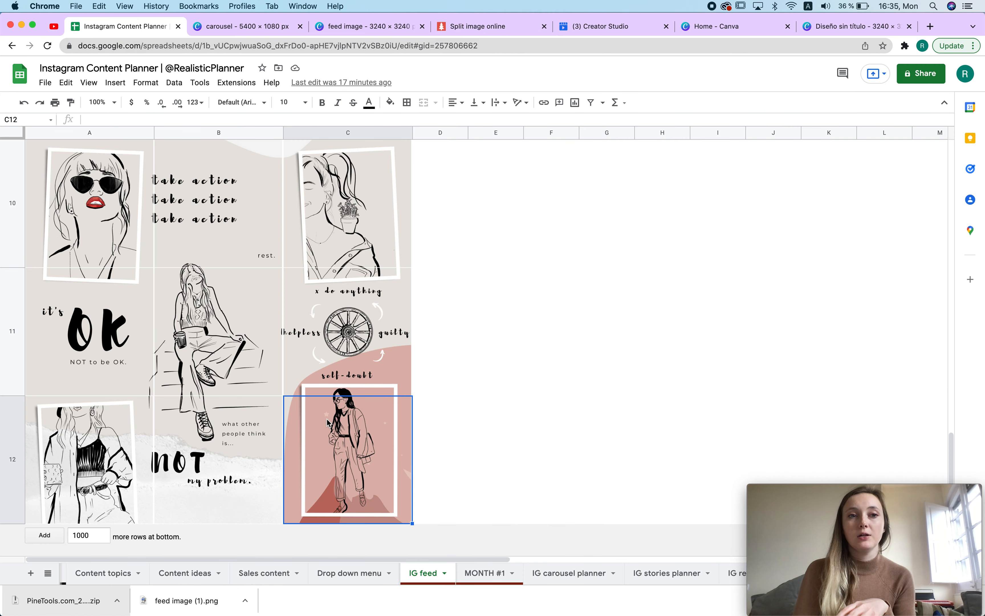
pyautogui.click(499, 577)
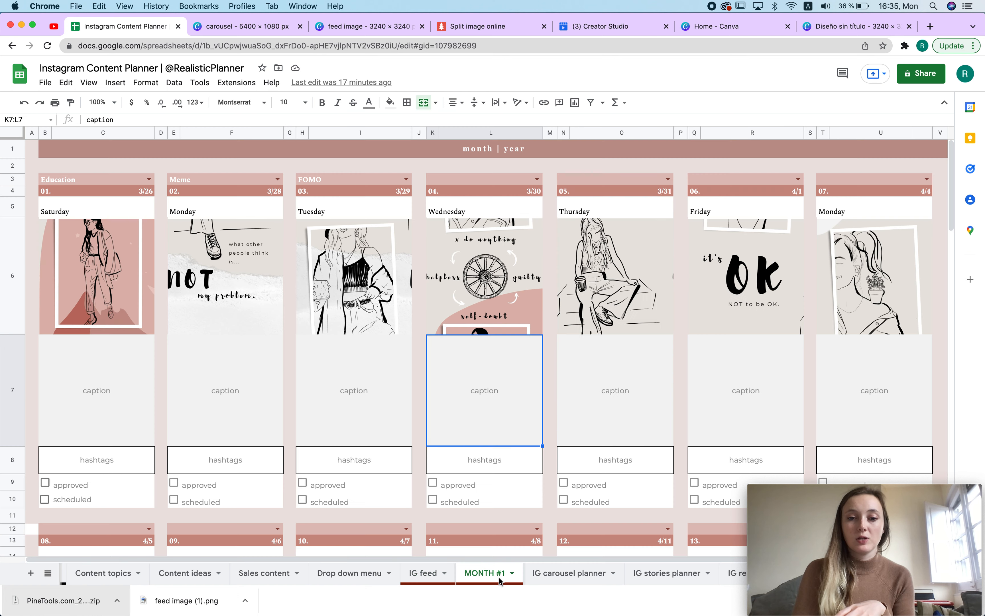
pyautogui.click(420, 572)
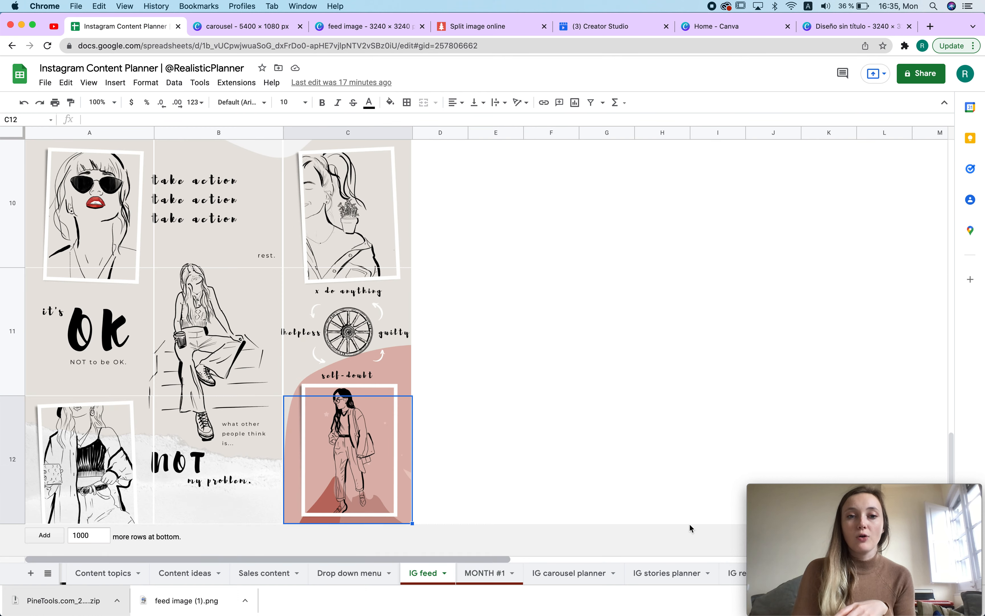
pyautogui.moveTo(868, 490); pyautogui.dragTo(841, 333)
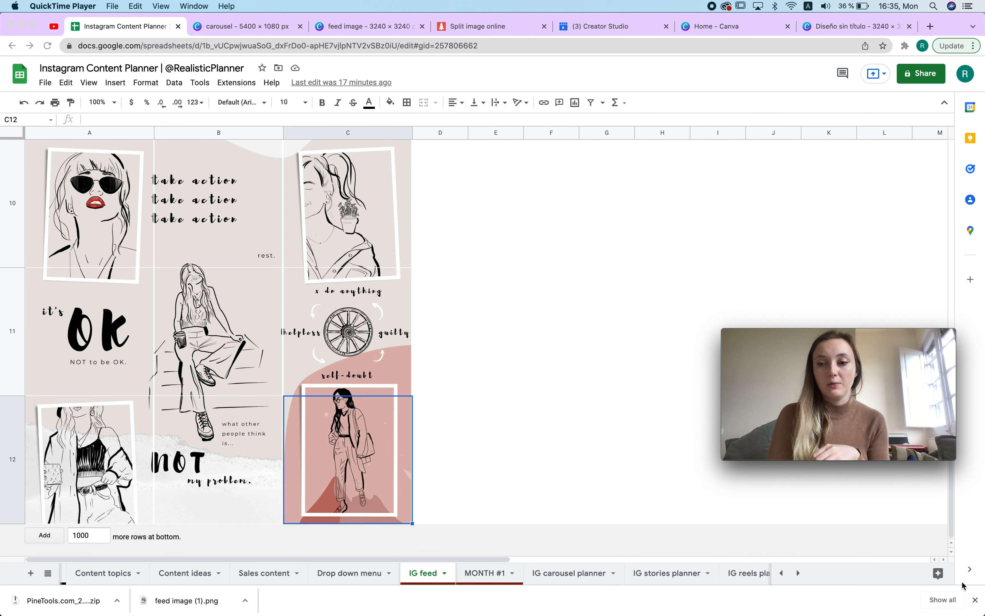
pyautogui.click(975, 600)
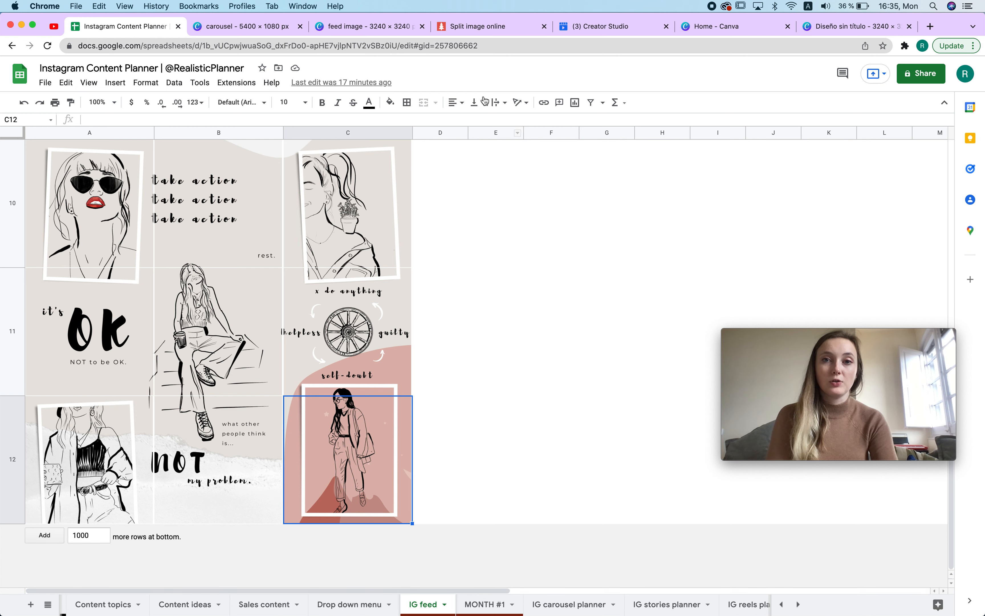
# Step: Go to Creator Studio's Instagram content library and start a new Instagram Feed post
pyautogui.click(593, 28)
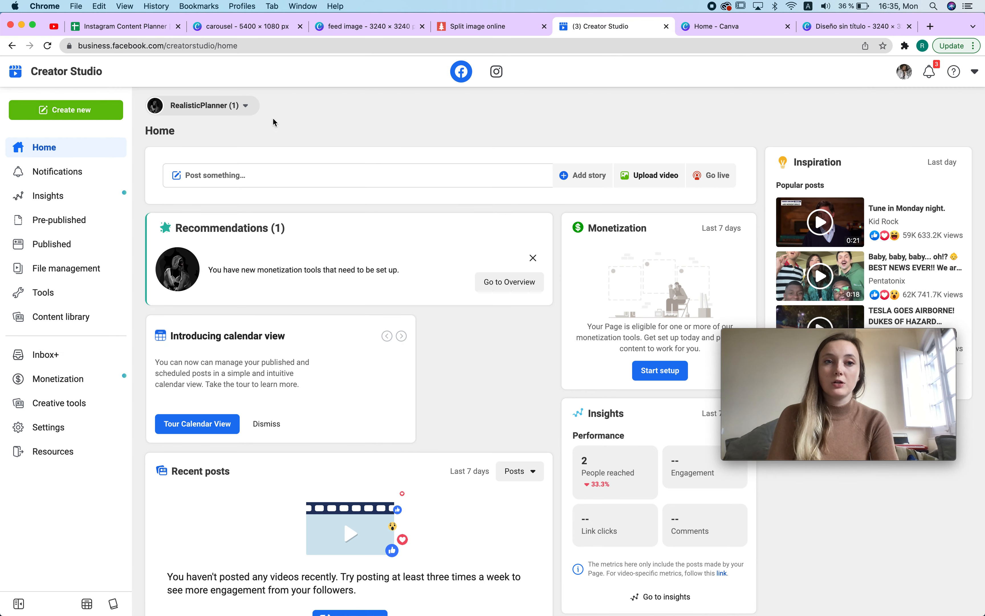
pyautogui.click(496, 72)
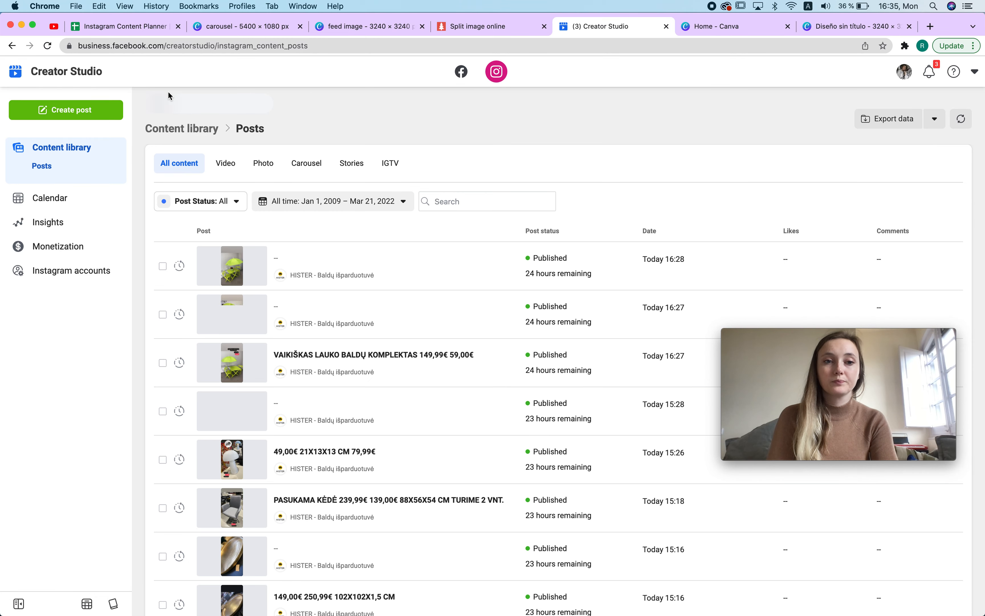
pyautogui.click(65, 110)
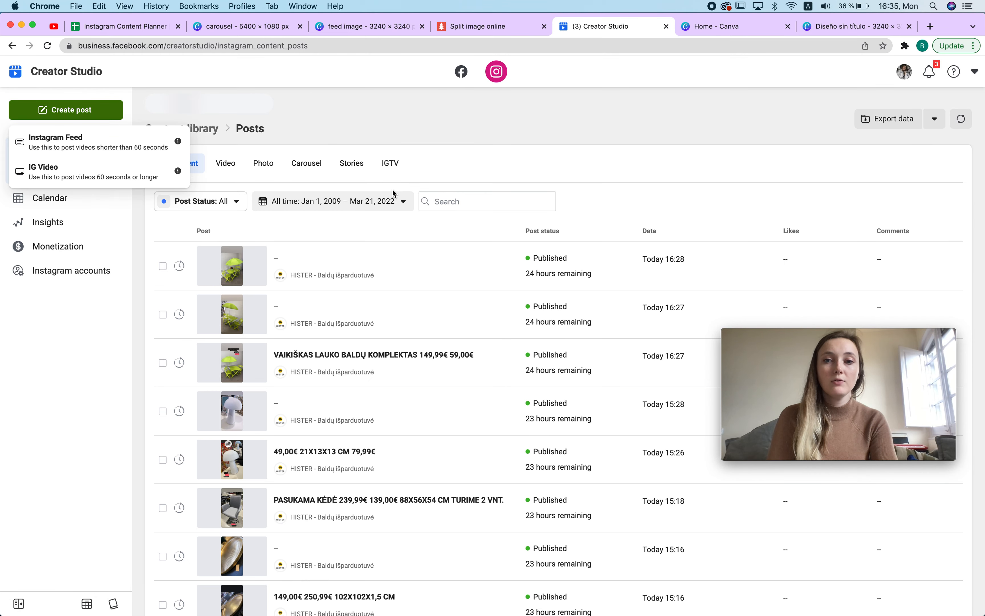
pyautogui.click(110, 151)
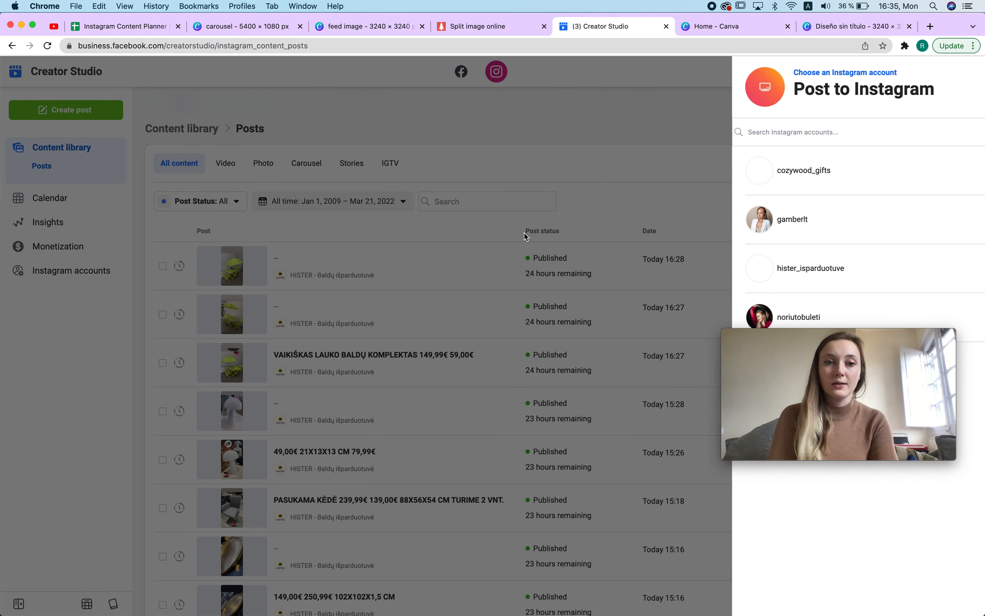
# Step: Search the Instagram accounts for realisticplanner and clear the search
pyautogui.click(751, 134)
pyautogui.write('realisticplanner')
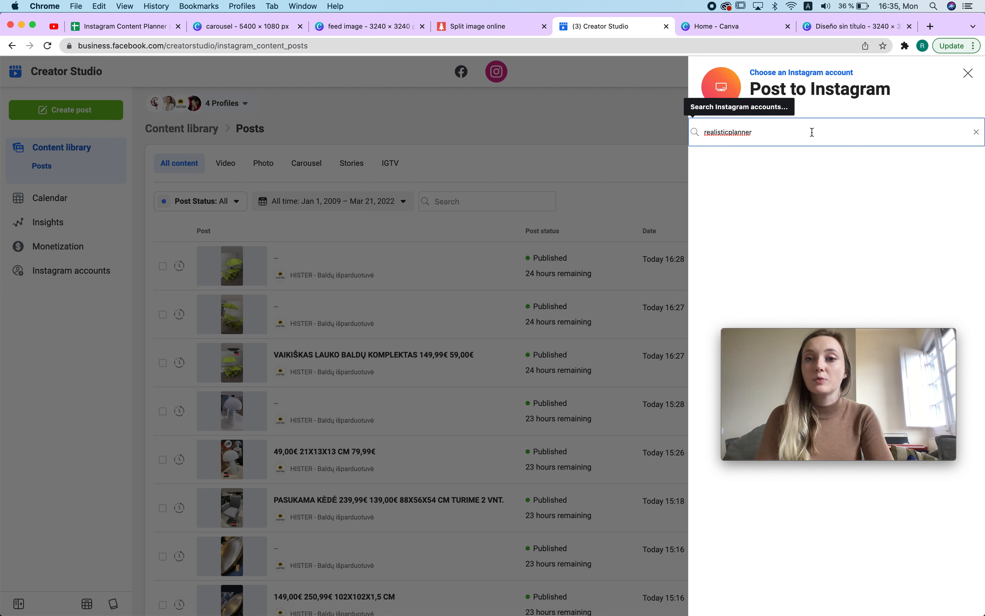
pyautogui.doubleClick(733, 140)
pyautogui.doubleClick(751, 135)
pyautogui.click(778, 135)
pyautogui.click(977, 132)
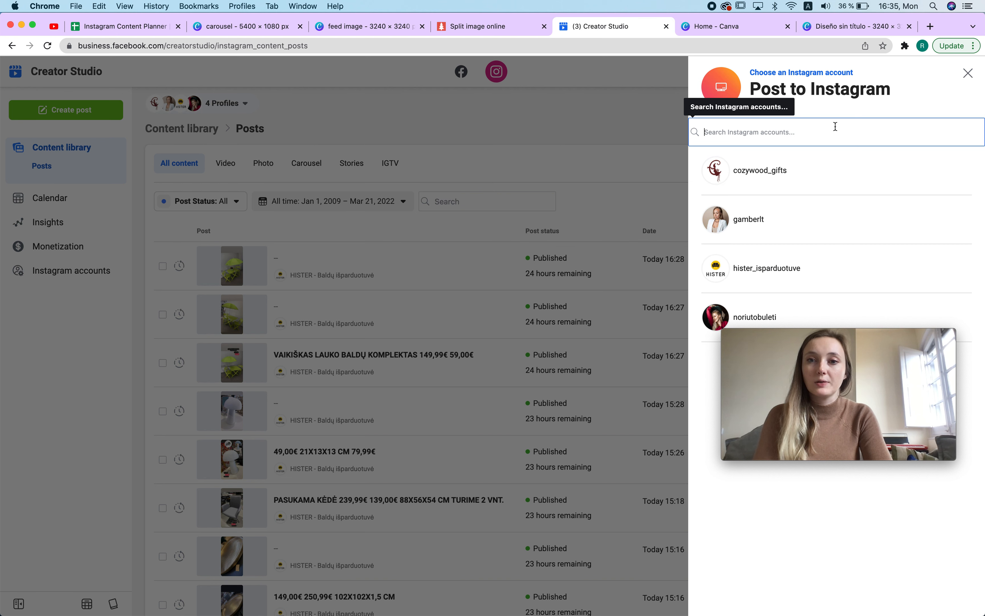
# Step: Pick the noriutobuleti account and upload row-3-column-3.png from the PineTools.com_files 27 folder as the post image
pyautogui.click(754, 317)
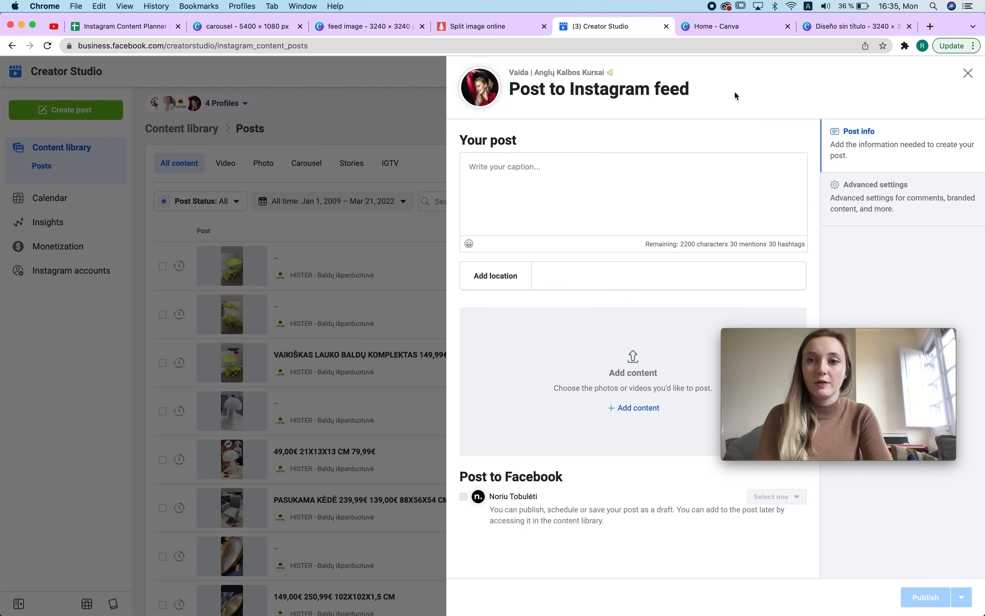
pyautogui.click(548, 223)
pyautogui.click(636, 408)
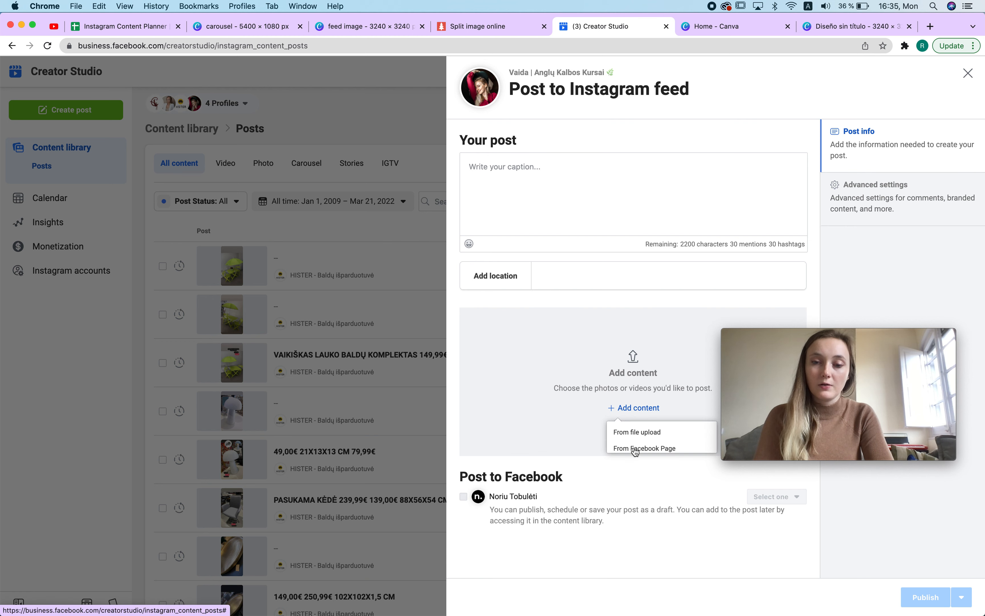
pyautogui.click(659, 435)
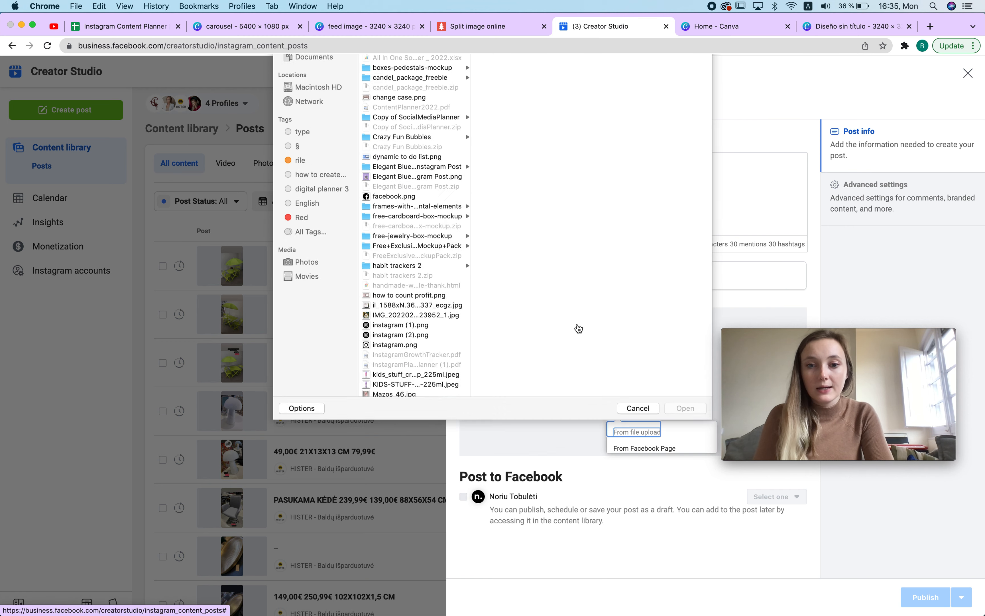
pyautogui.click(432, 146)
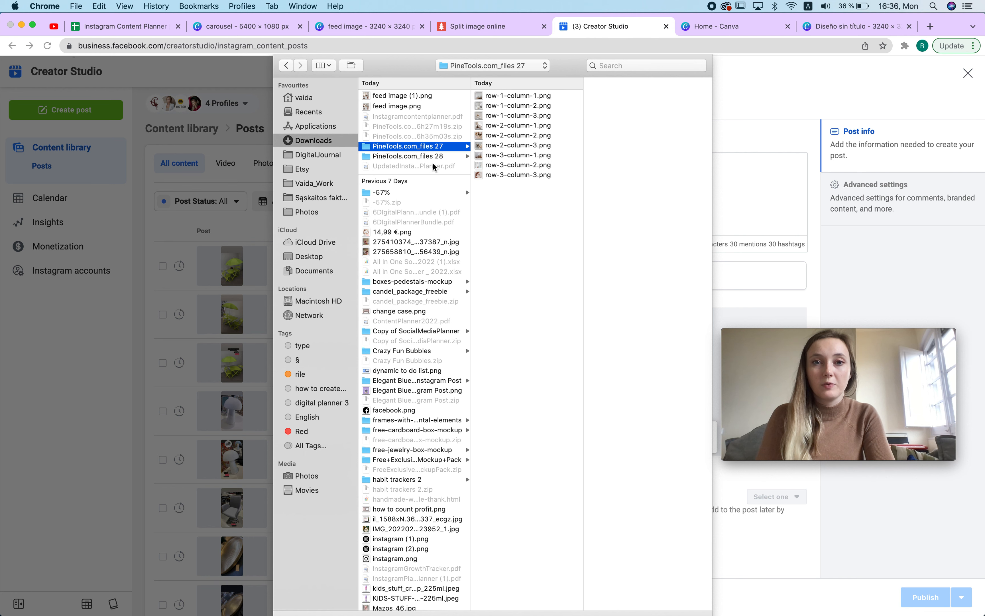
pyautogui.doubleClick(536, 175)
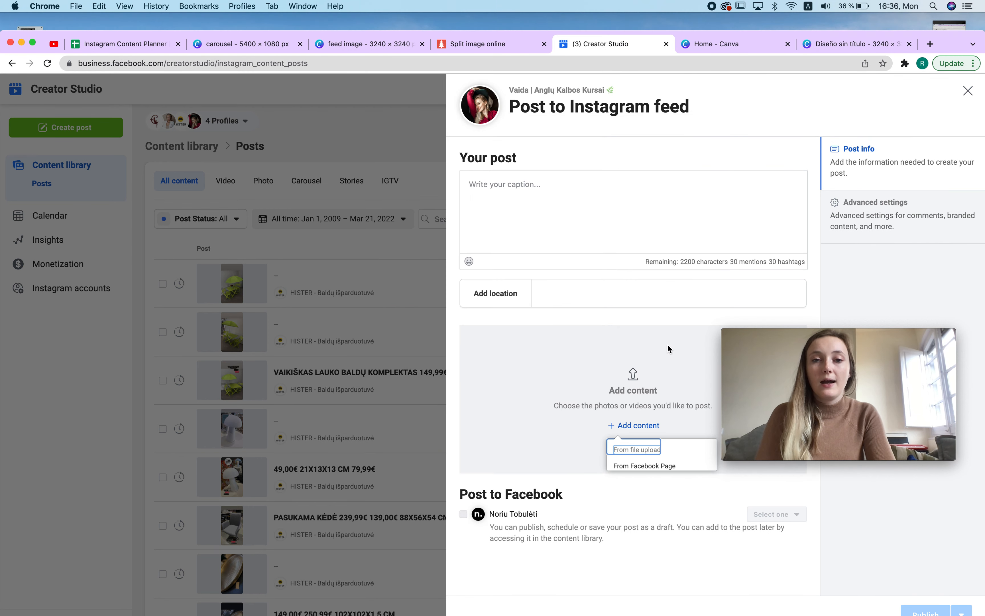
pyautogui.click(526, 194)
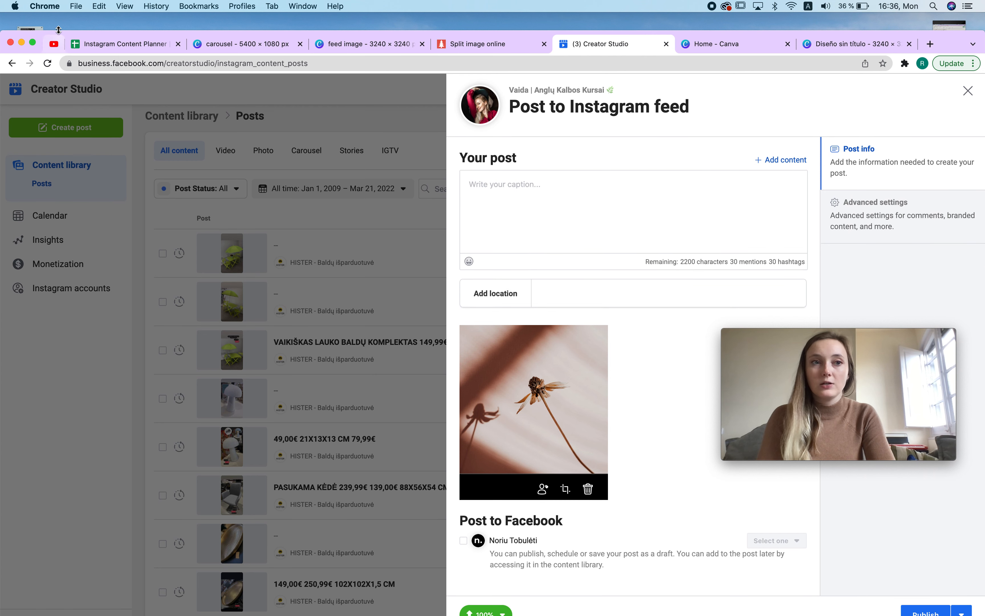
# Step: Schedule the post for Mar 23, 2022 at 5:35 PM
pyautogui.moveTo(51, 31); pyautogui.dragTo(48, 6)
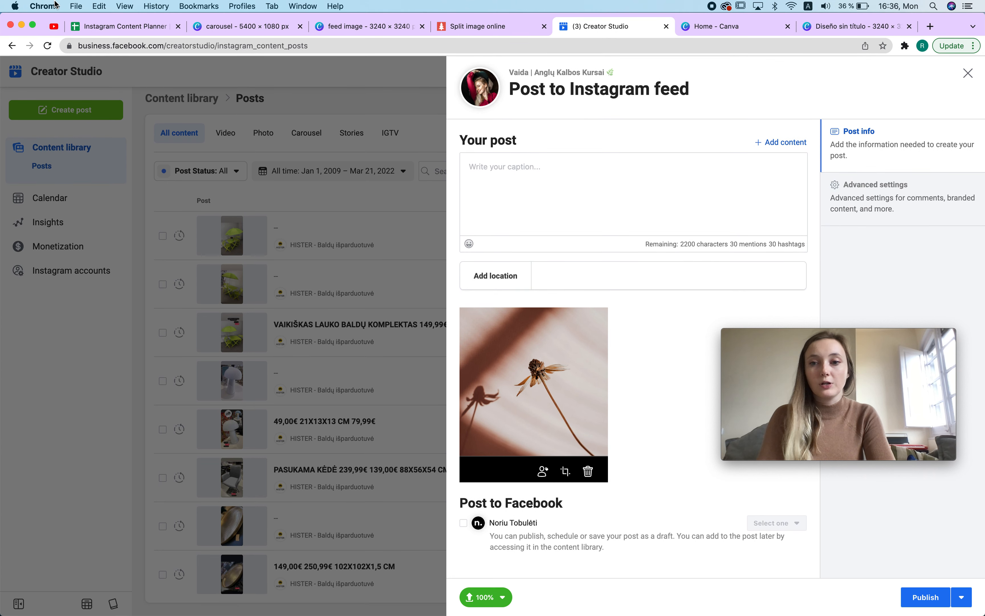
pyautogui.click(962, 597)
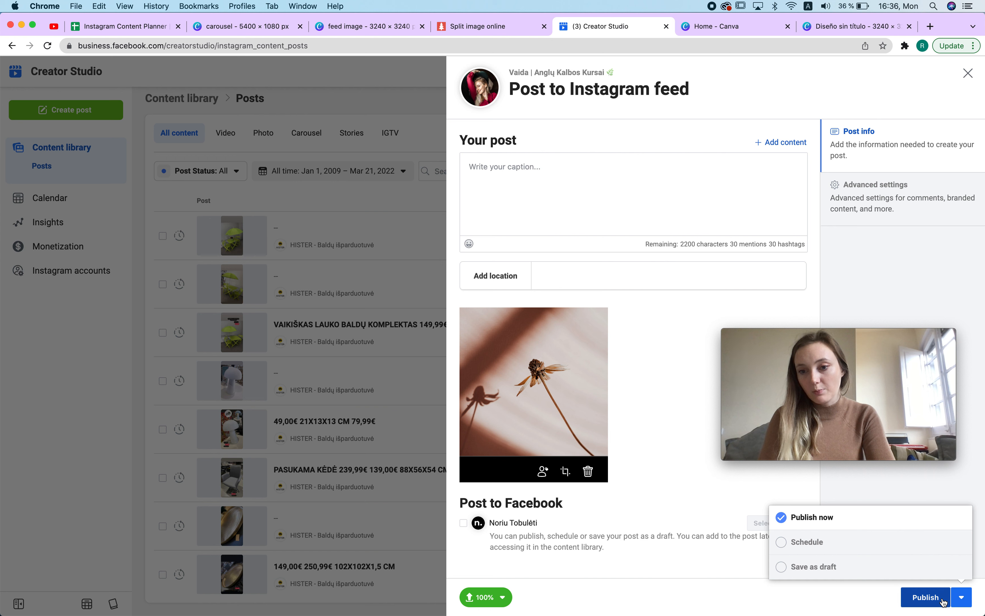
pyautogui.click(810, 546)
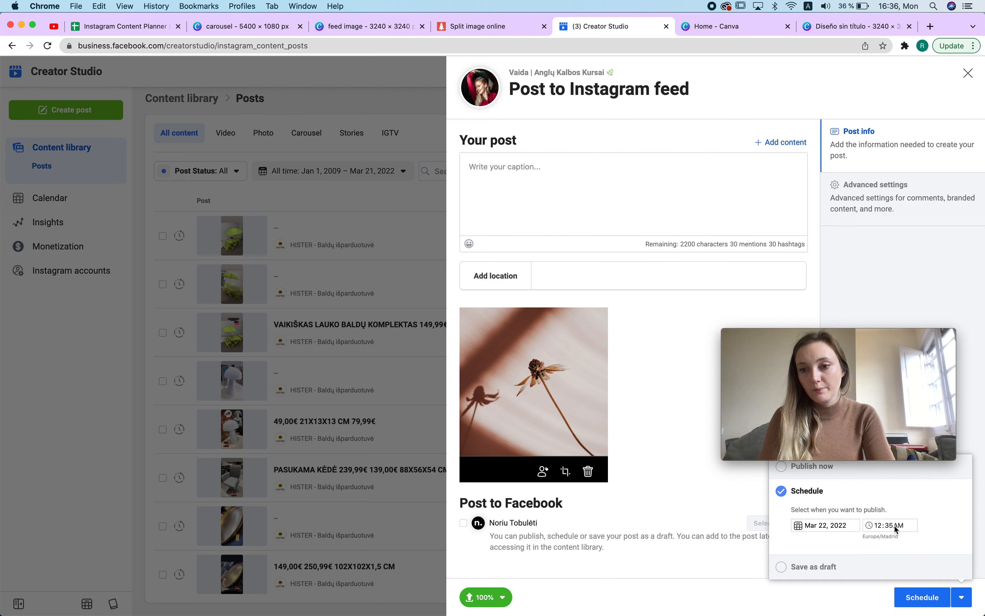
pyautogui.click(844, 527)
pyautogui.click(858, 489)
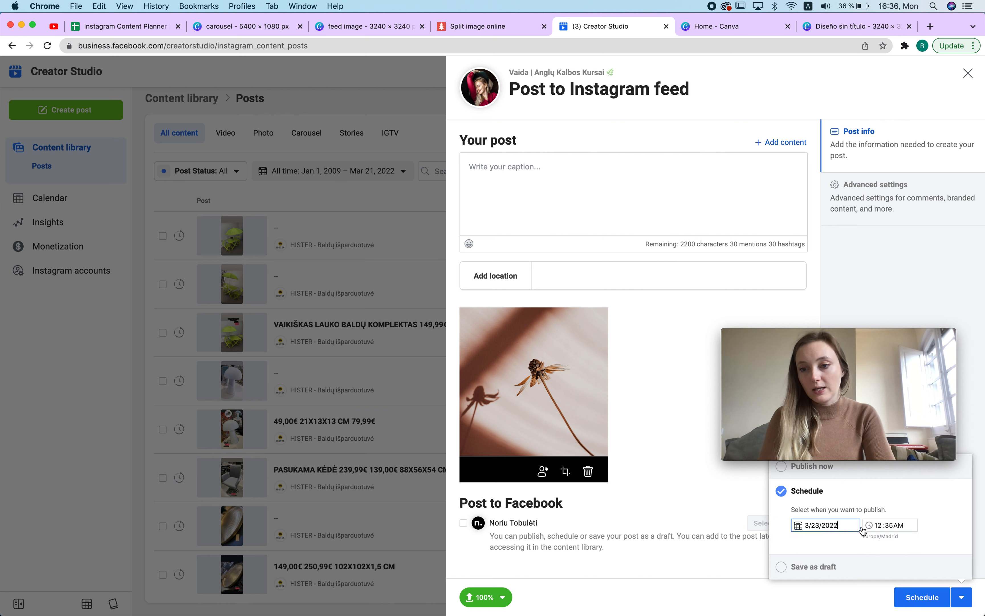
pyautogui.click(899, 526)
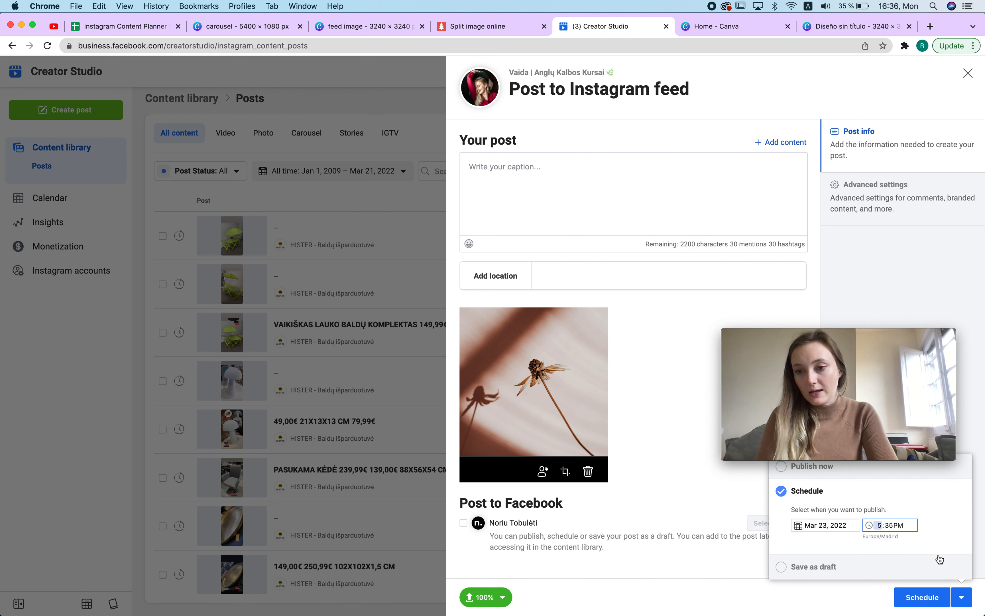
pyautogui.click(922, 597)
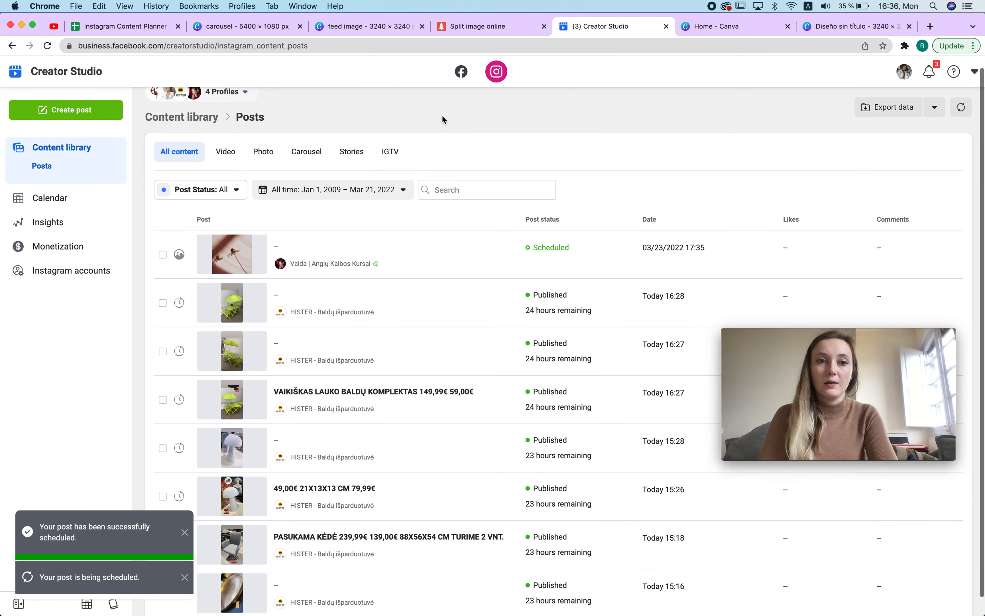
# Step: Filter the content library to show only the noriutobuleti profile
pyautogui.click(212, 104)
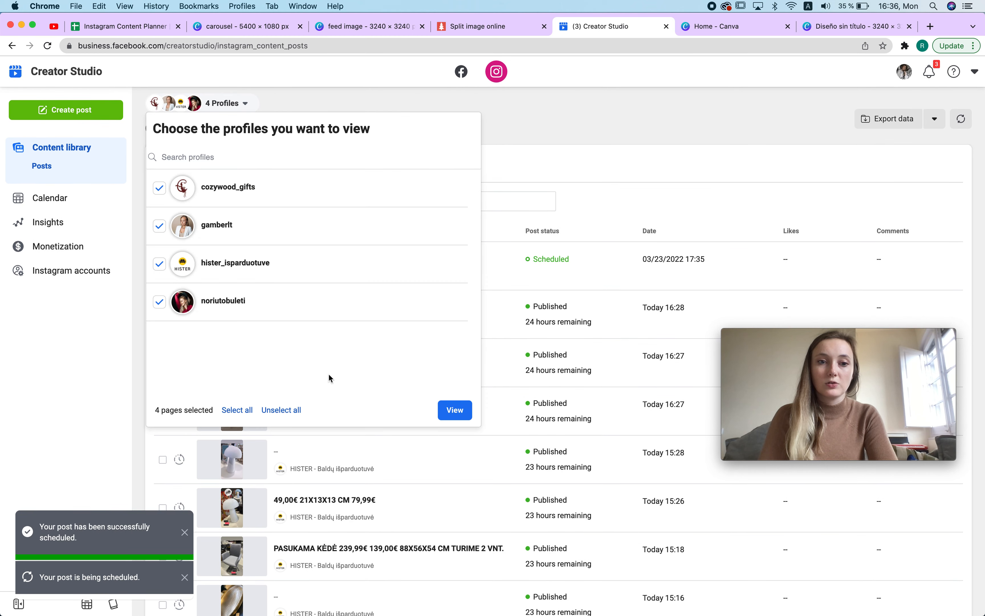
pyautogui.click(262, 410)
pyautogui.click(244, 301)
pyautogui.click(464, 407)
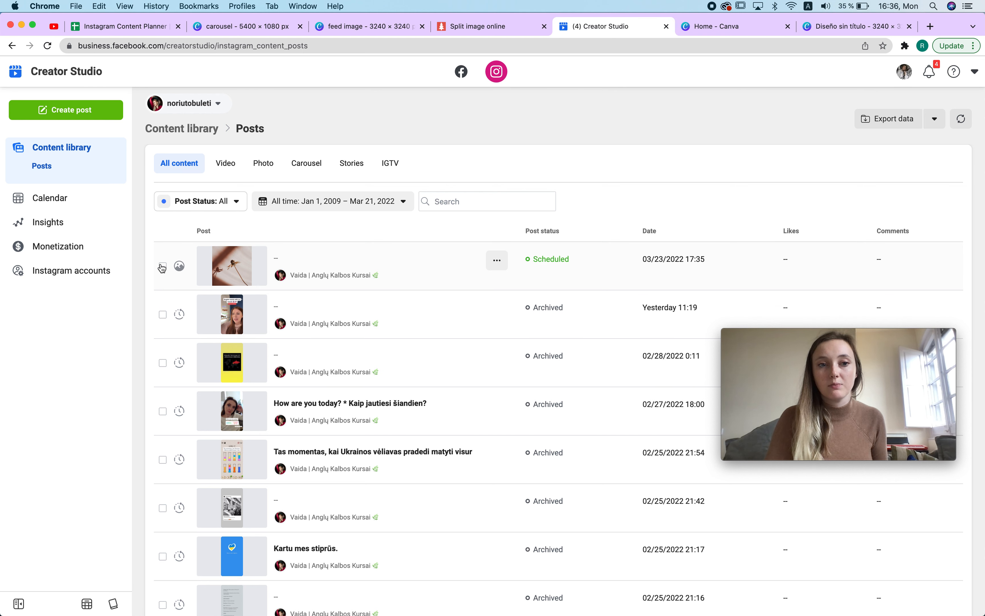
# Step: Delete the scheduled post from the content library
pyautogui.click(497, 259)
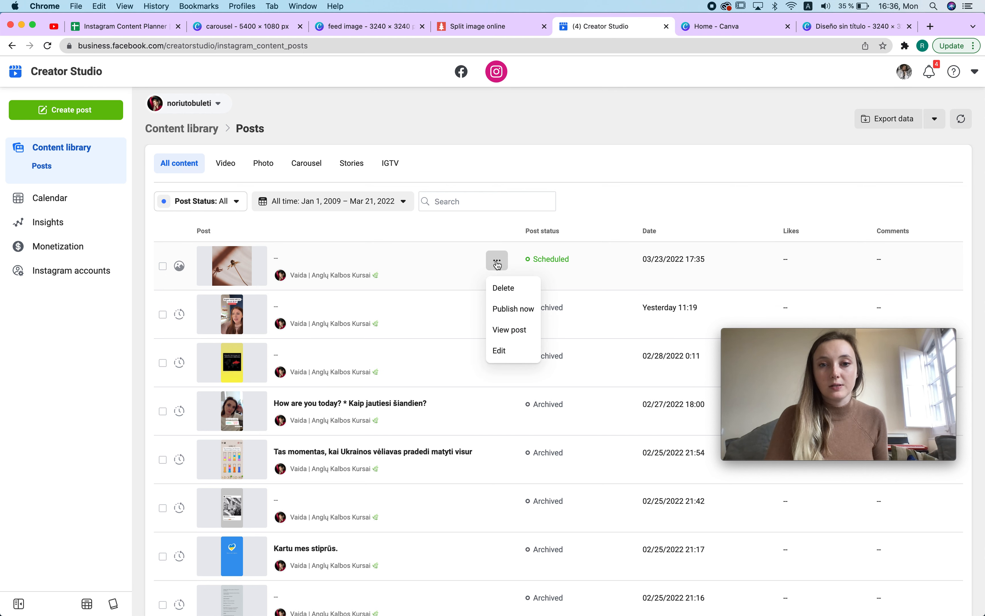
pyautogui.click(509, 286)
pyautogui.click(629, 275)
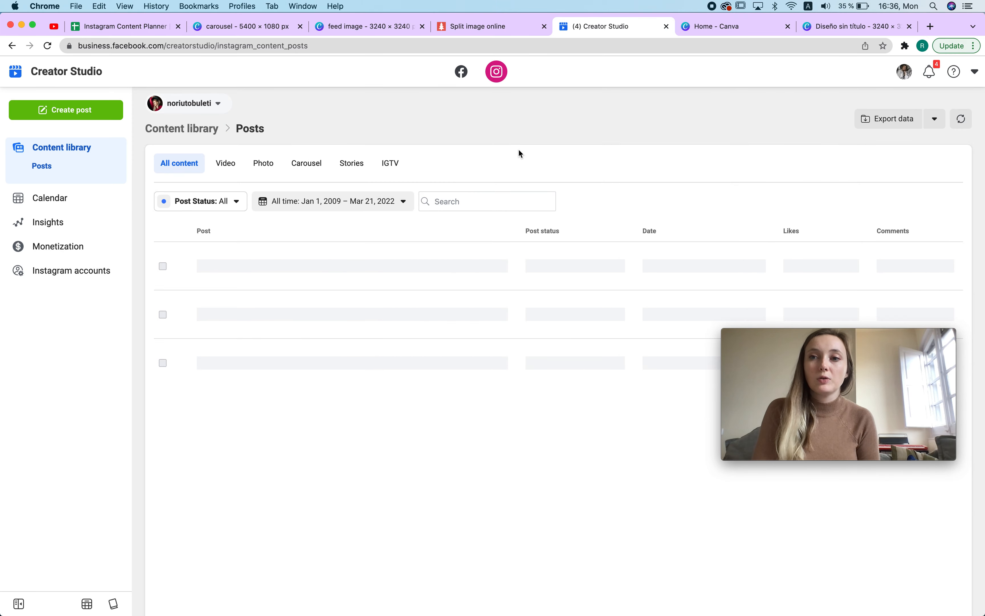
# Step: Insert row-3-column-3.png from the PineTools.com_files 27 folder as an in-cell image in cell C12 of the IG feed sheet
pyautogui.click(104, 27)
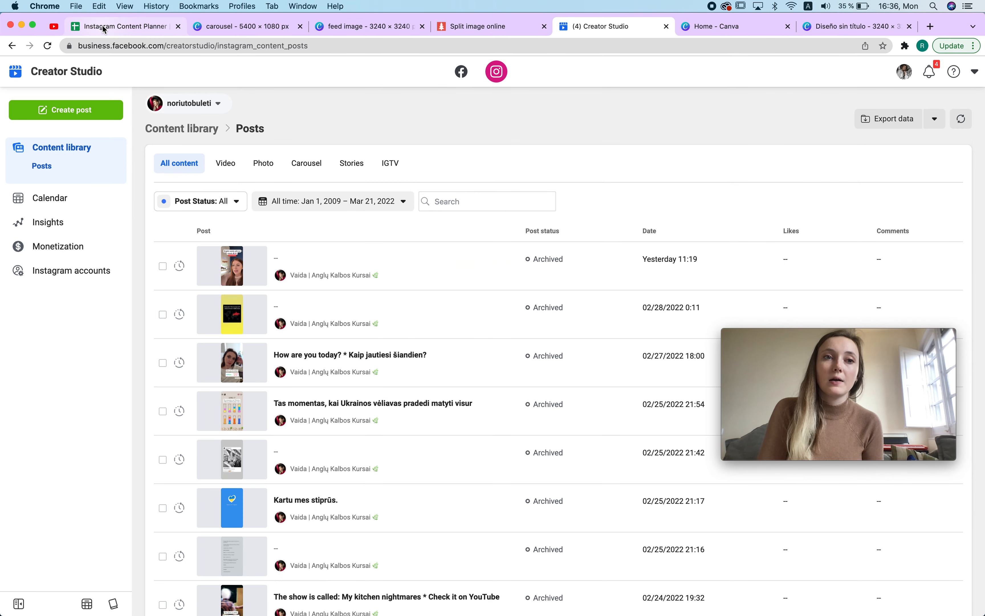
pyautogui.click(341, 438)
pyautogui.hotkey('alt', '/')
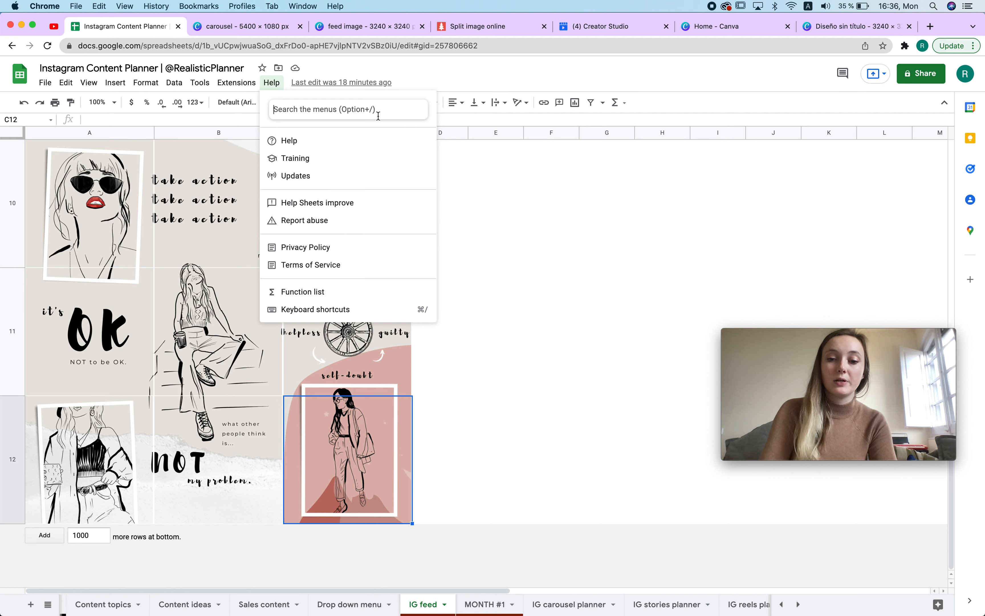
pyautogui.write('i')
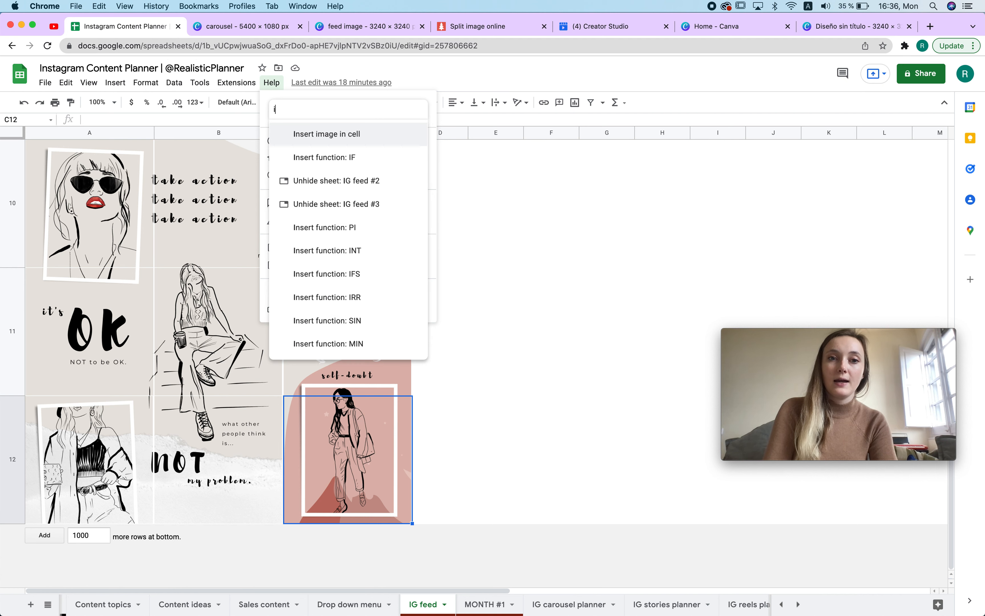
pyautogui.press('Return')
pyautogui.click(493, 403)
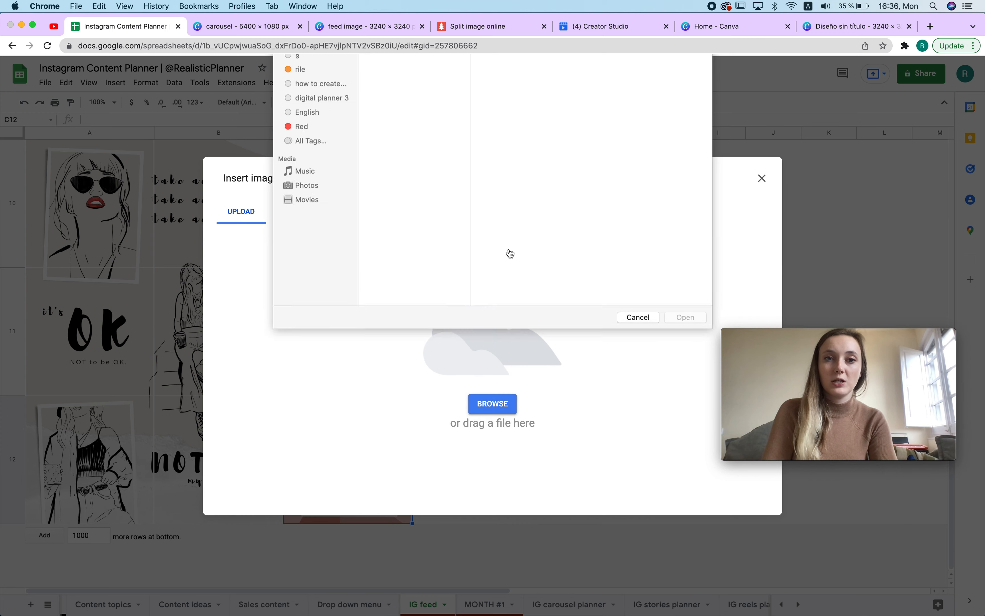
pyautogui.click(398, 175)
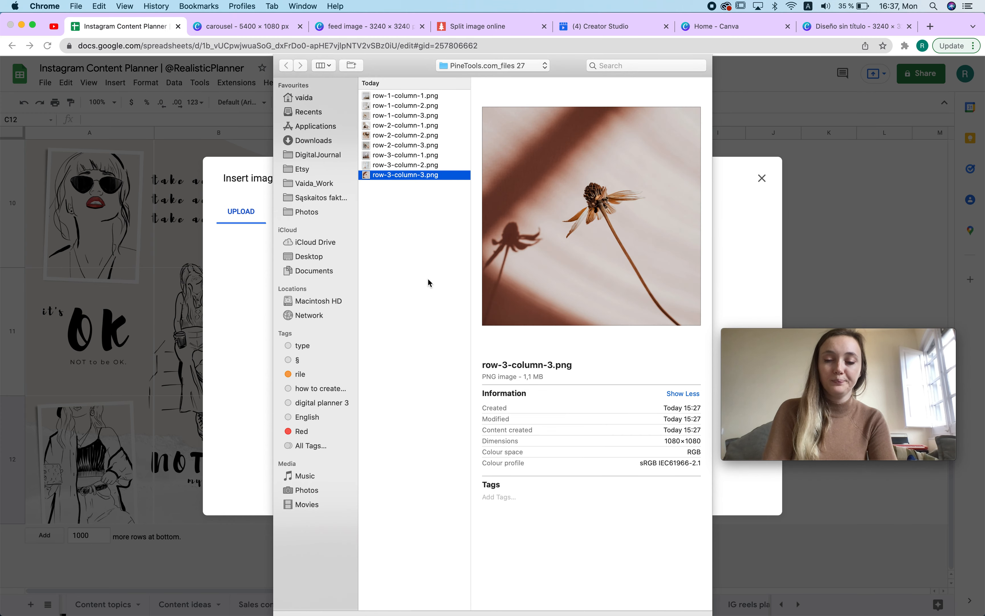
pyautogui.press('Return')
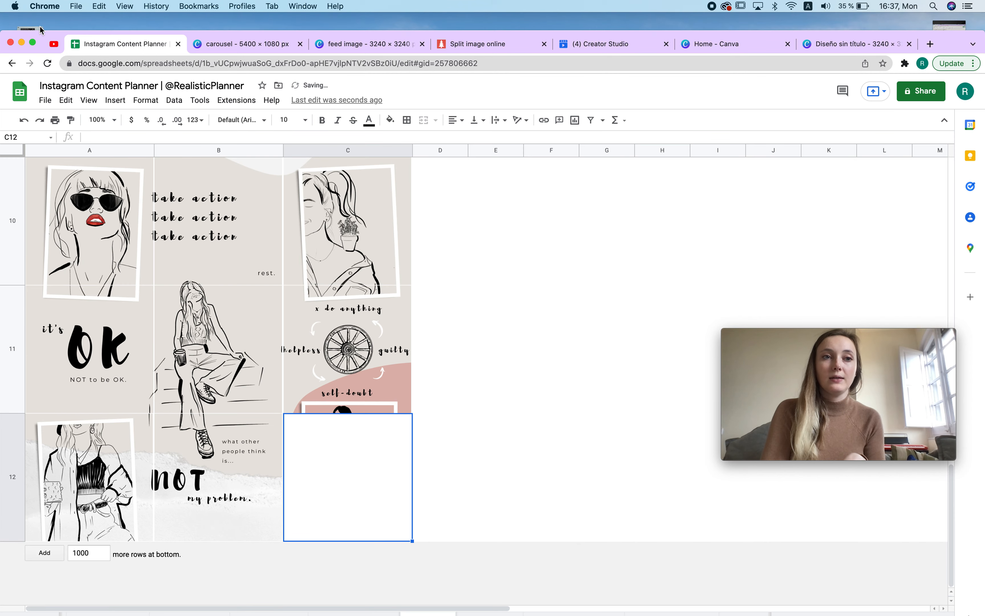
pyautogui.moveTo(47, 31); pyautogui.dragTo(52, 6)
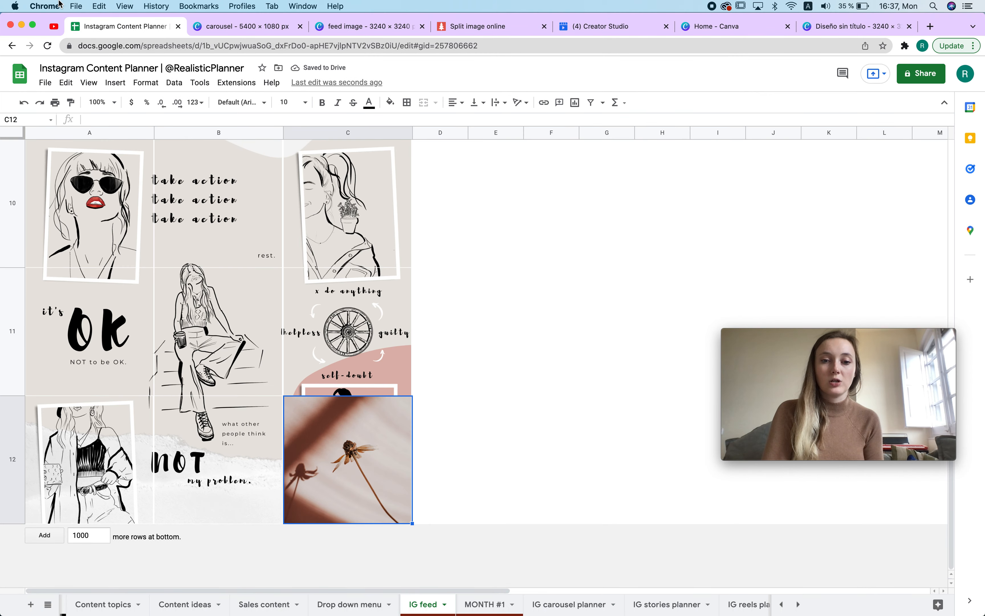
# Step: Preview the linked first-post image in the MONTH #1 planner and undo the image insertion in C12
pyautogui.click(487, 605)
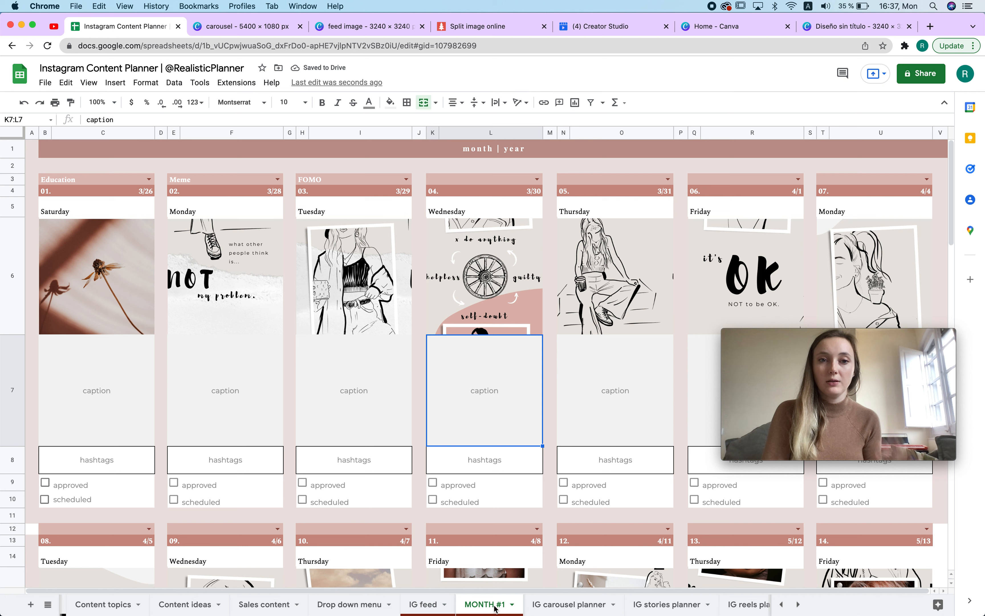
pyautogui.click(116, 314)
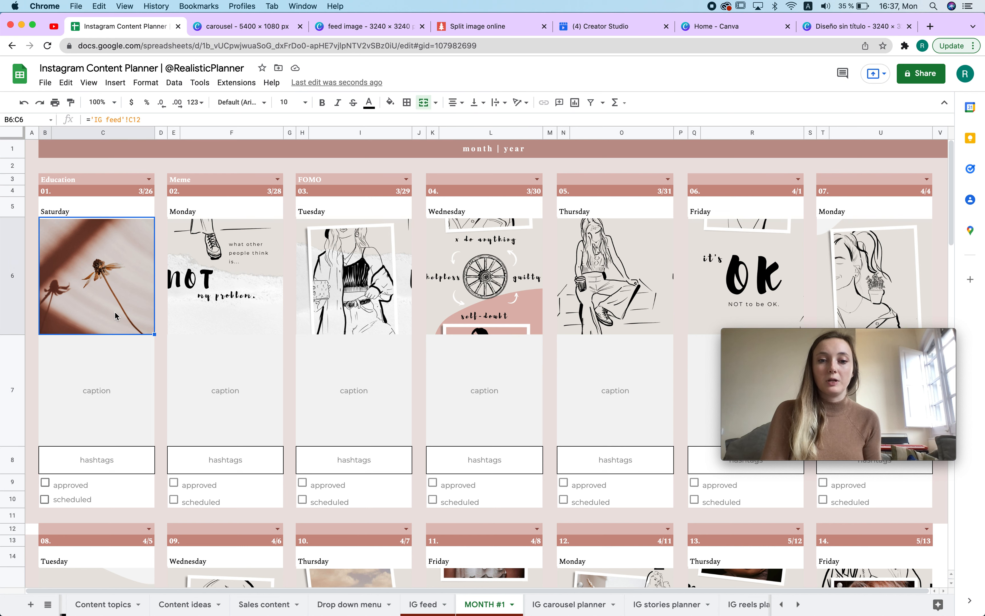
pyautogui.click(434, 606)
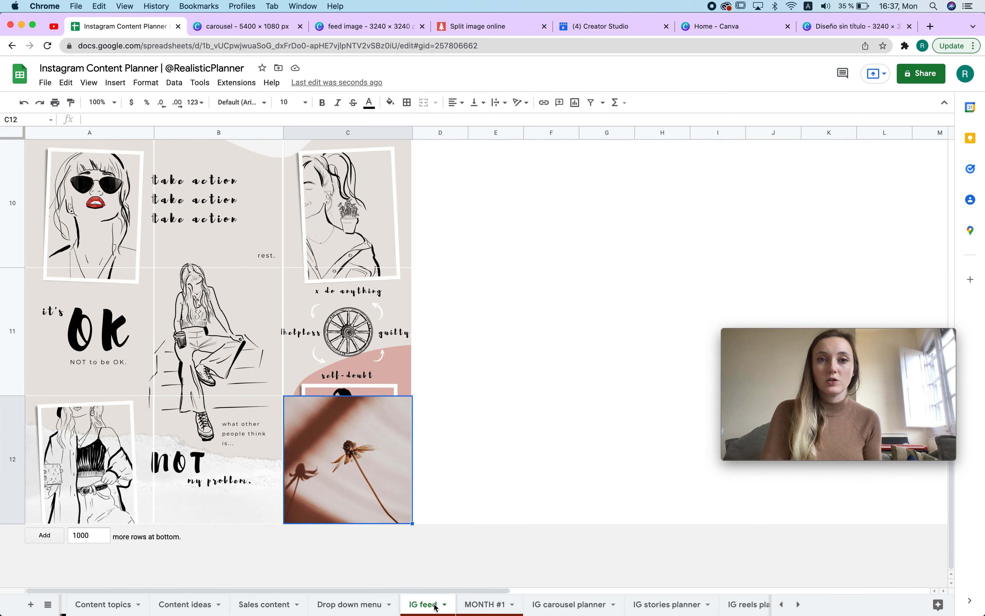
pyautogui.press('cmd+v')
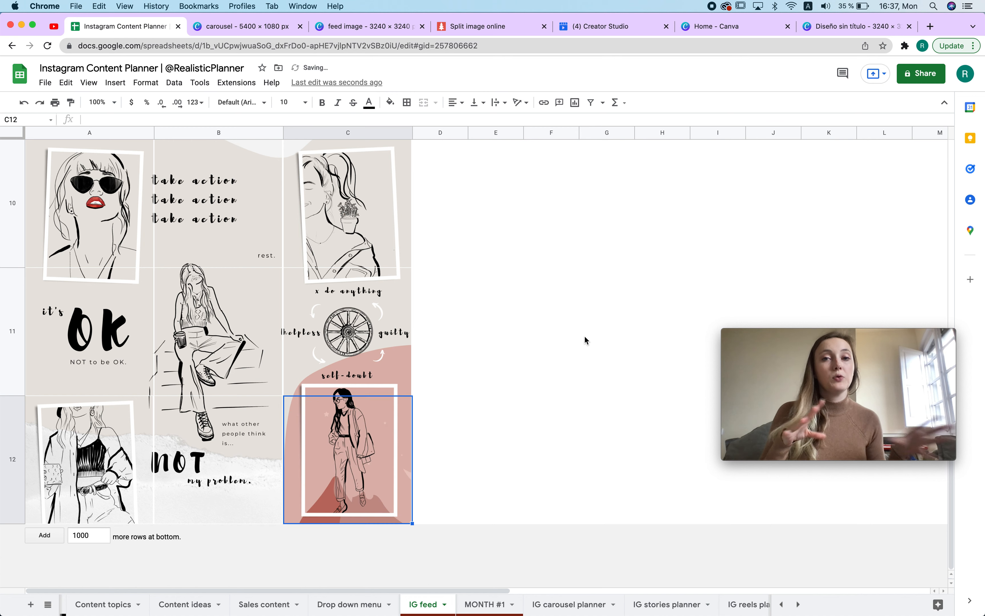
# Step: Switch to the carousel design and delete four of the five cloud frames on page 1
pyautogui.click(251, 27)
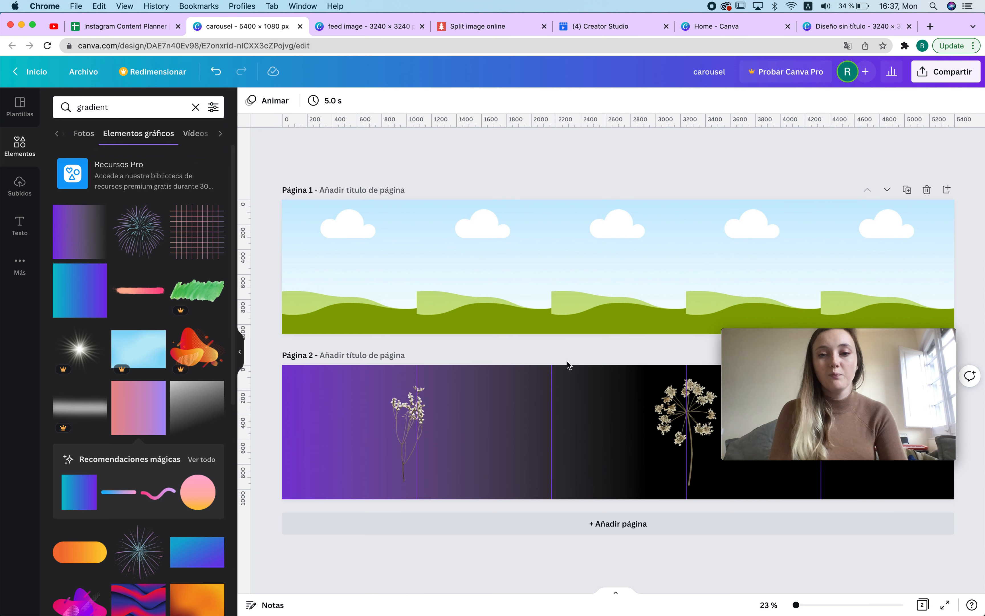
pyautogui.moveTo(916, 337); pyautogui.dragTo(958, 507)
pyautogui.click(702, 159)
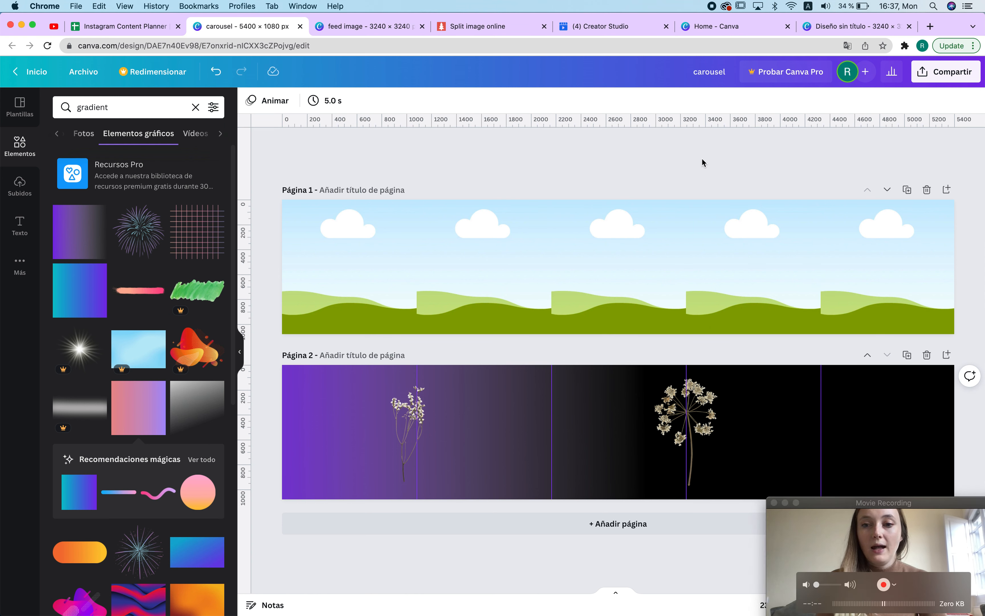
pyautogui.click(818, 534)
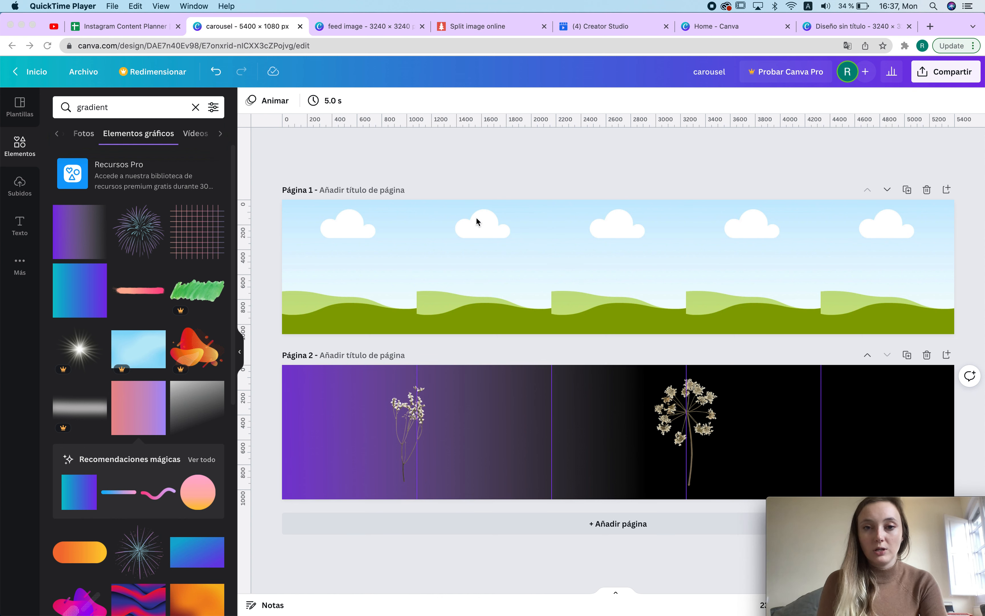
pyautogui.click(330, 227)
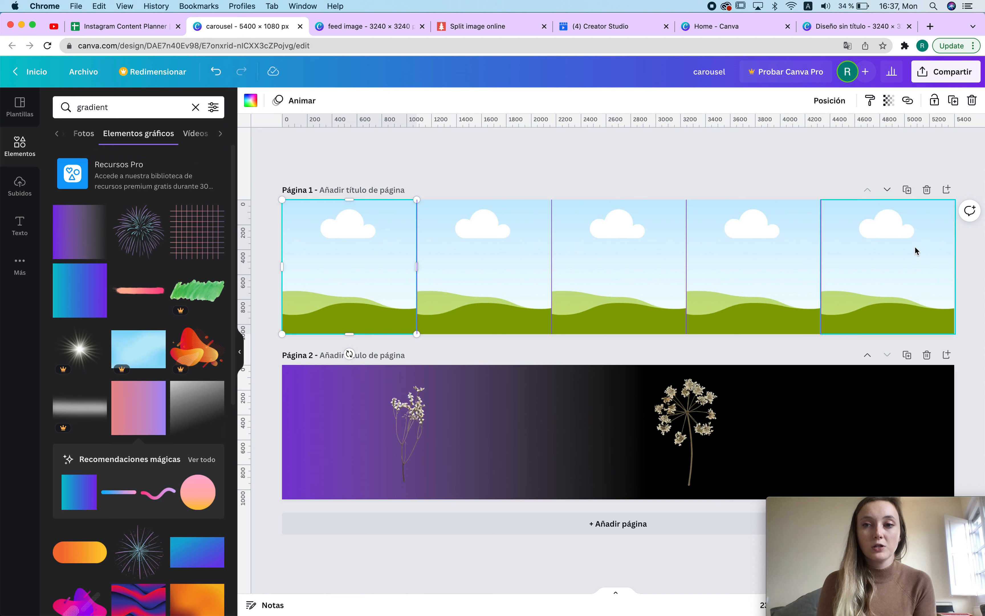
pyautogui.click(440, 251)
pyautogui.click(861, 250)
pyautogui.moveTo(885, 242); pyautogui.dragTo(465, 253)
pyautogui.press('Delete')
pyautogui.click(364, 255)
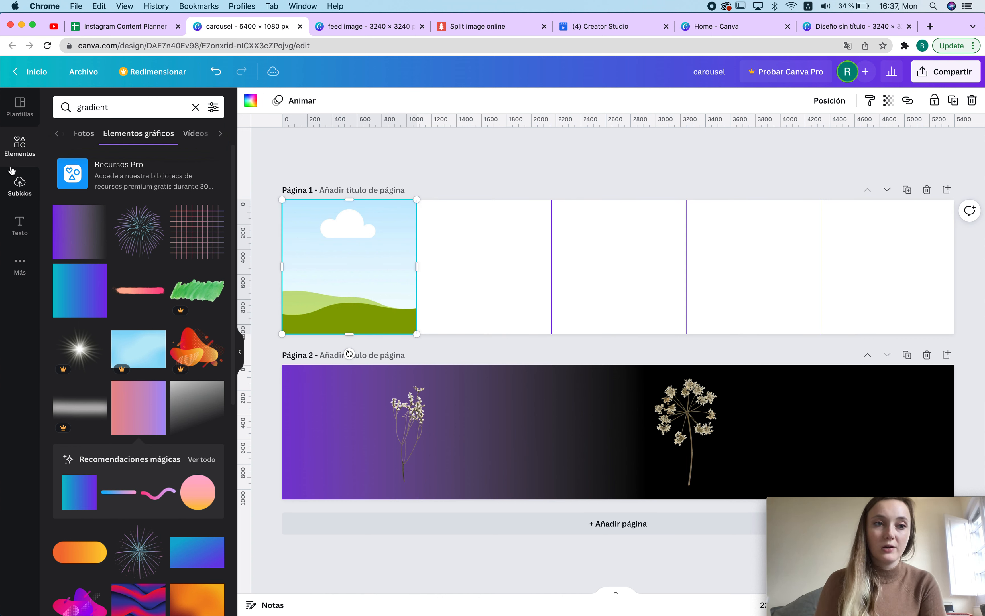
# Step: Add frames from the Elements panel and resize them so five square frames span page 1 again
pyautogui.click(196, 108)
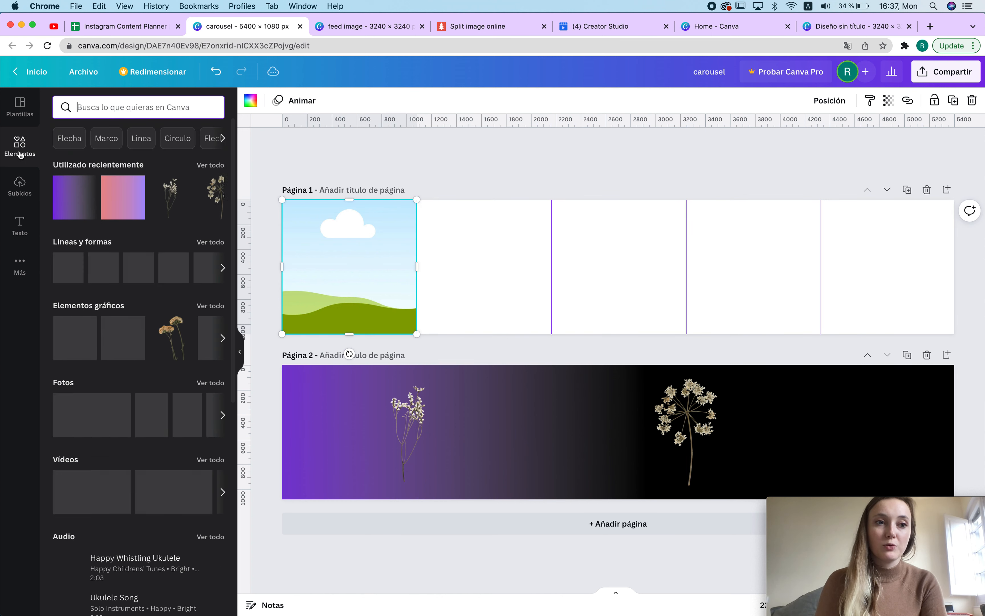
pyautogui.scroll(-5, 162, 406)
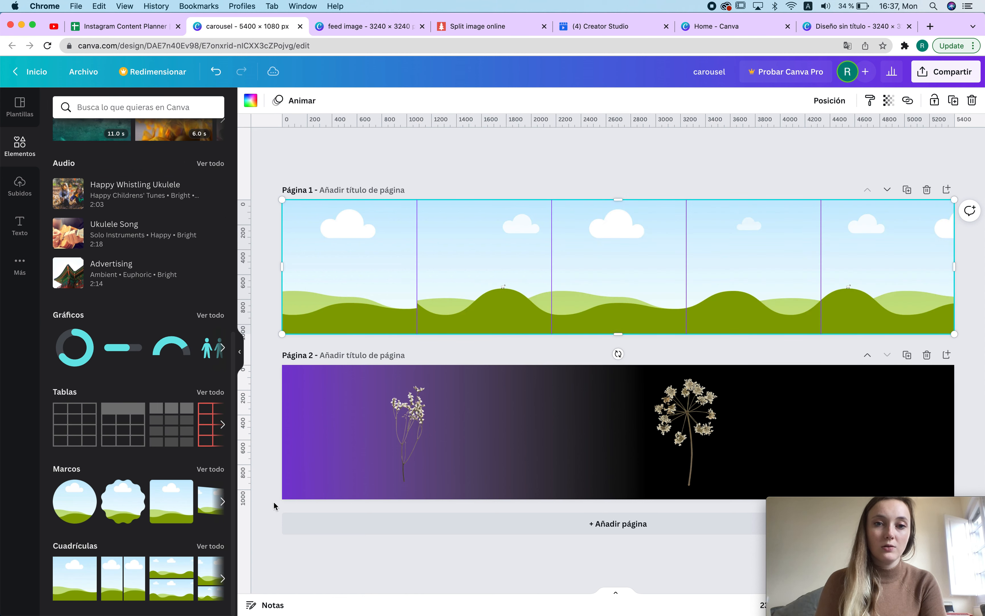
pyautogui.moveTo(958, 272); pyautogui.dragTo(570, 267)
pyautogui.moveTo(490, 240); pyautogui.dragTo(626, 243)
pyautogui.moveTo(707, 259); pyautogui.dragTo(552, 261)
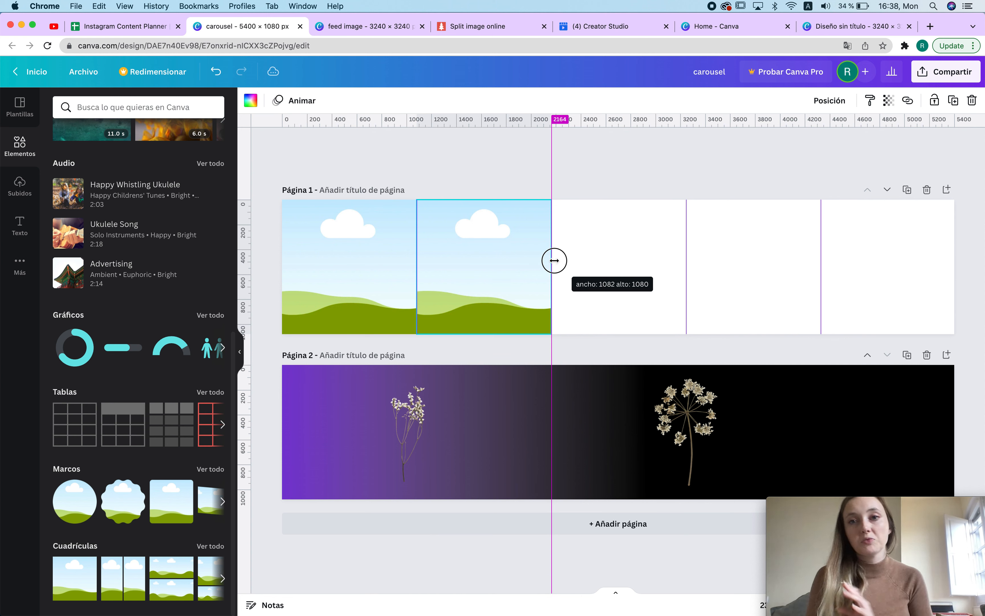
pyautogui.moveTo(554, 261); pyautogui.dragTo(553, 263)
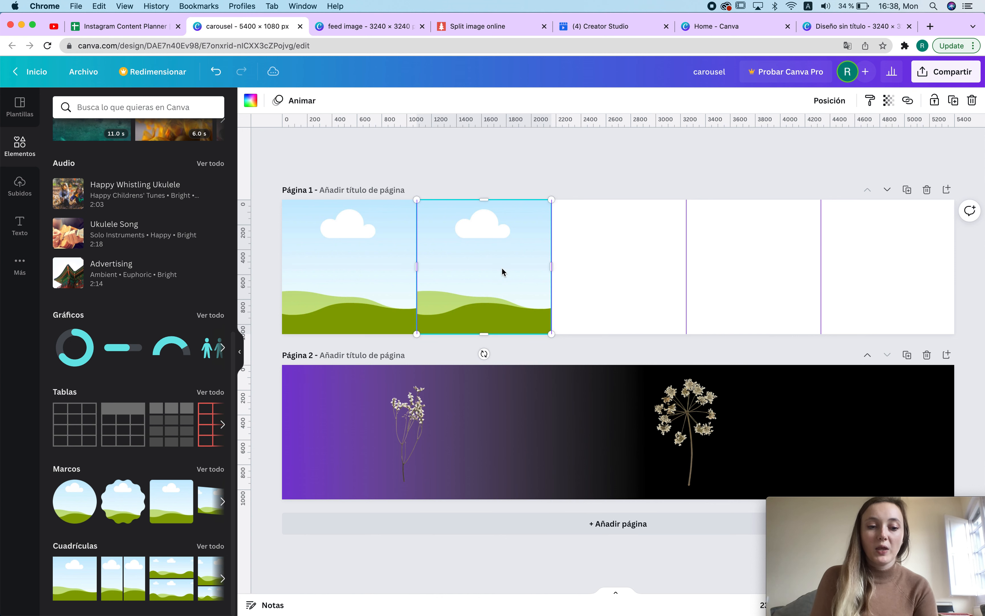
pyautogui.moveTo(669, 266); pyautogui.dragTo(877, 241)
pyautogui.keyDown('shift'); pyautogui.click(531, 256); pyautogui.keyUp('shift')
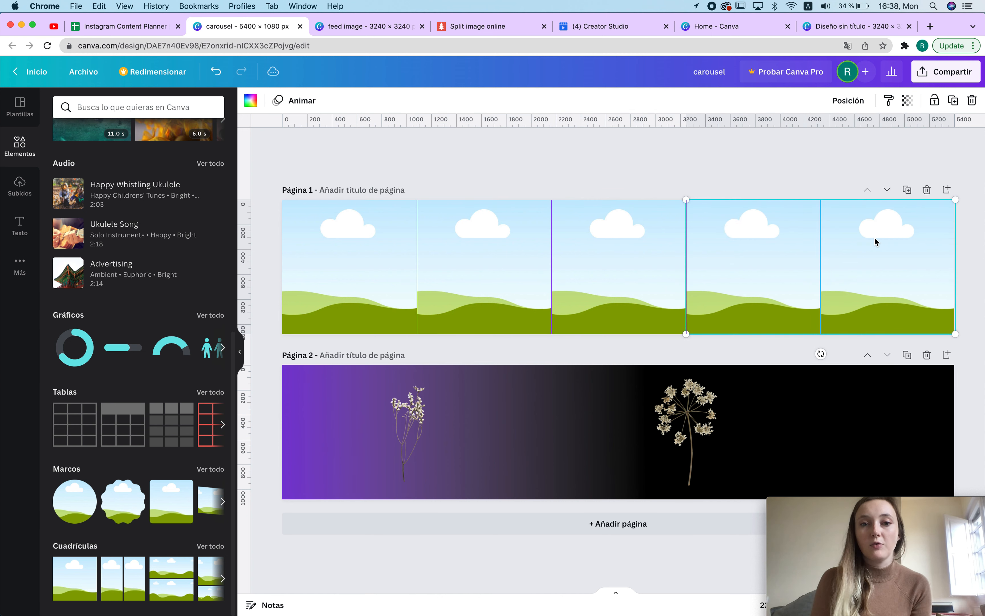
pyautogui.click(650, 179)
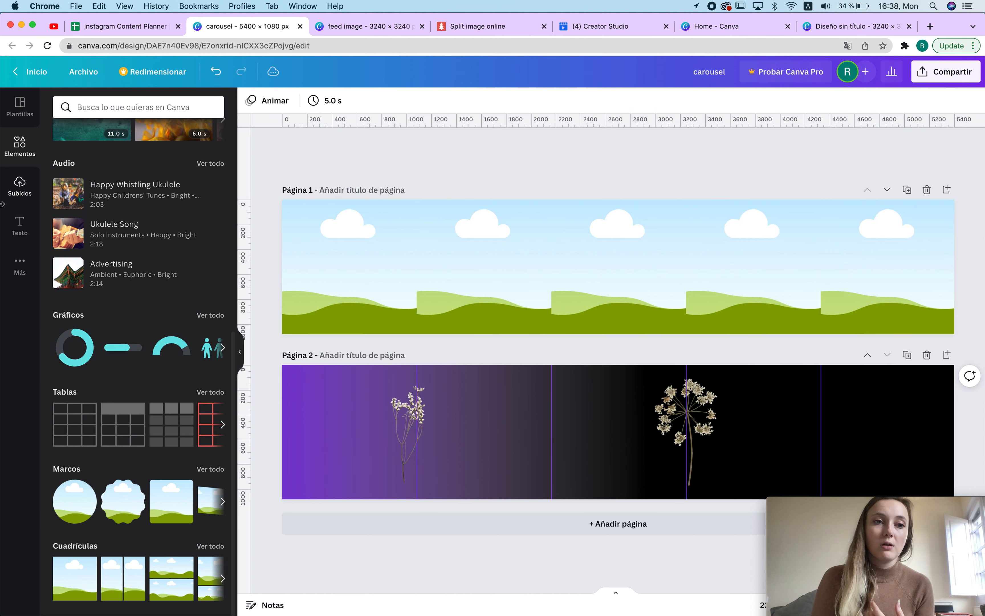
pyautogui.scroll(10, 135, 218)
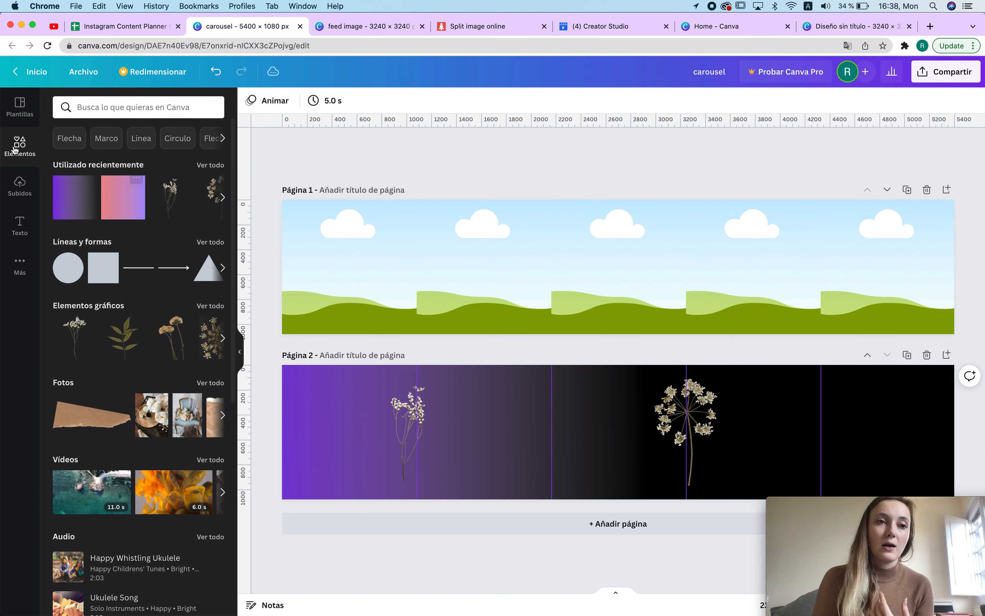
# Step: Search photos for minimal and drop three photos into the first three frames on page 1
pyautogui.click(107, 115)
pyautogui.write('minimal')
pyautogui.press('Return')
pyautogui.click(95, 133)
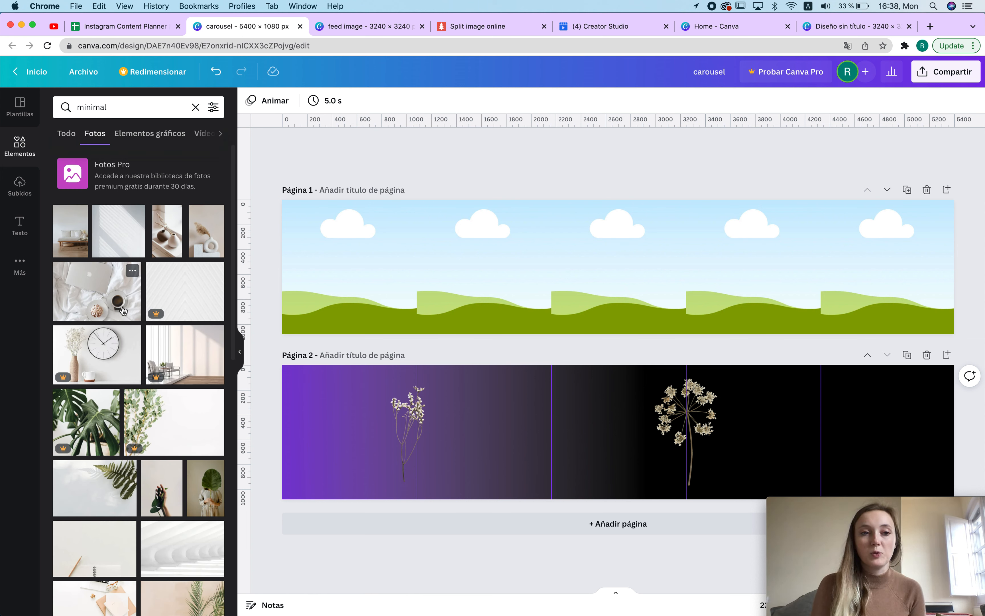
pyautogui.moveTo(93, 303); pyautogui.dragTo(373, 281)
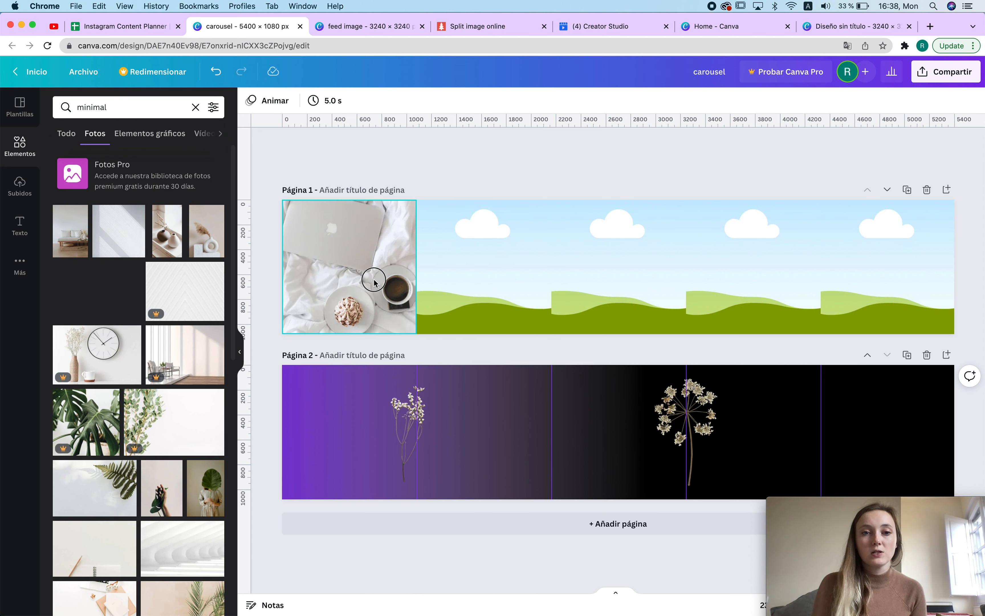
pyautogui.moveTo(215, 238); pyautogui.dragTo(505, 238)
pyautogui.moveTo(167, 231); pyautogui.dragTo(637, 238)
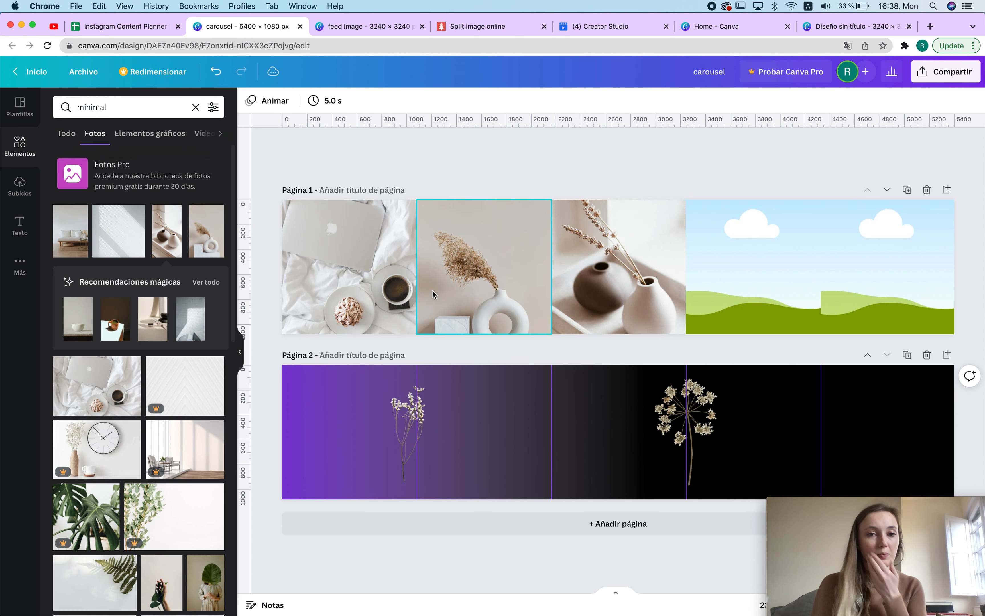
# Step: Move the paragraph text box from page 2 onto the first photo frame of page 1
pyautogui.click(455, 259)
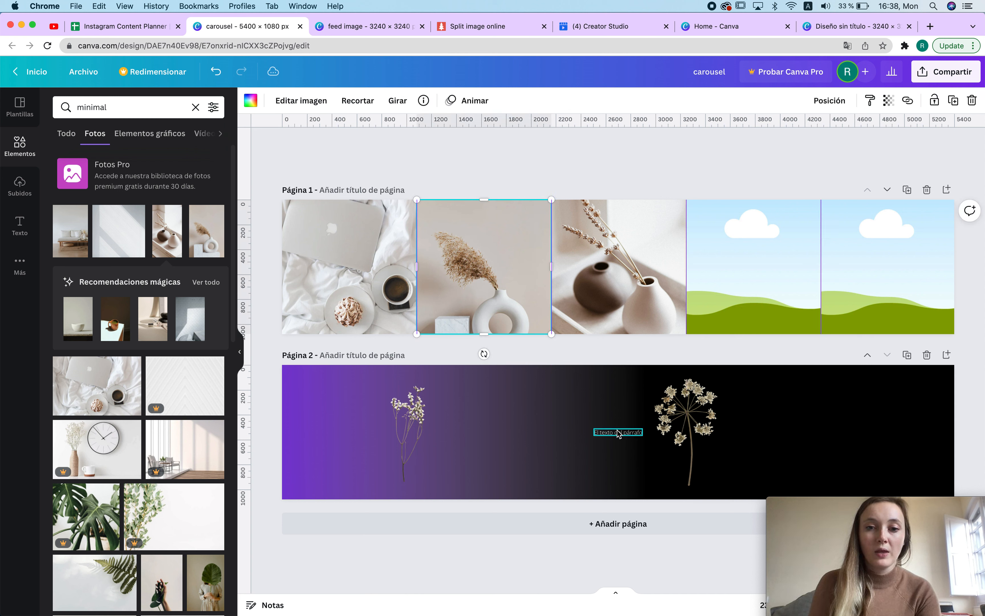
pyautogui.moveTo(618, 433); pyautogui.dragTo(353, 259)
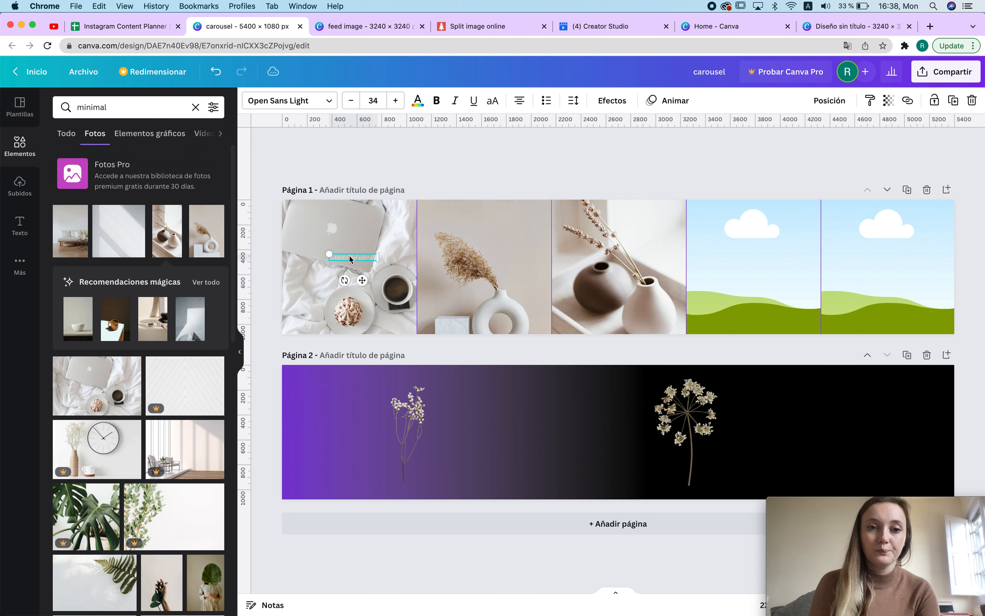
# Step: Enlarge the paragraph text to about 66 and make it bold
pyautogui.click(418, 101)
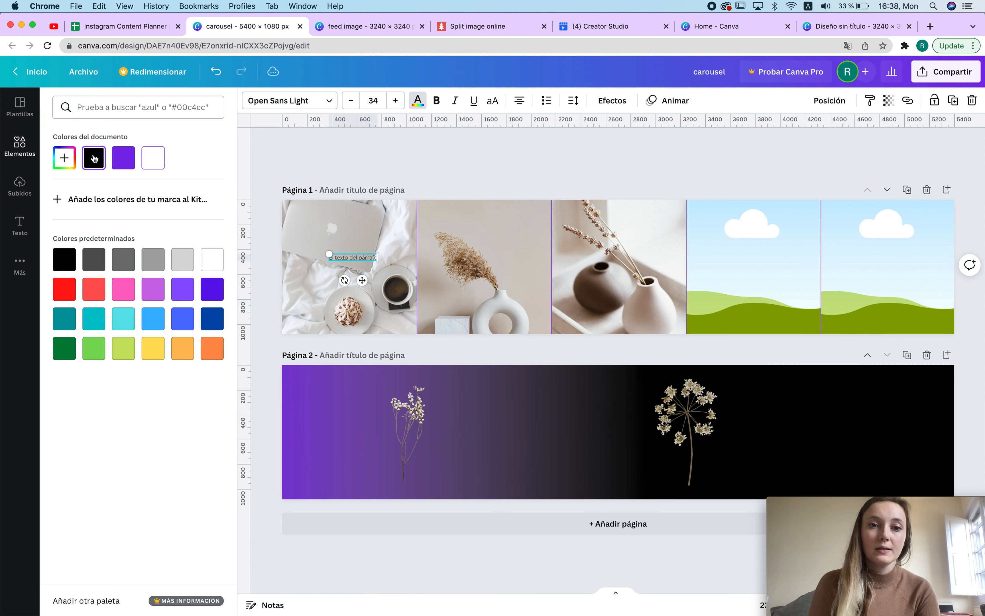
pyautogui.moveTo(377, 262)
pyautogui.mouseDown()
pyautogui.moveTo(444, 295)
pyautogui.moveTo(389, 271)
pyautogui.mouseUp()
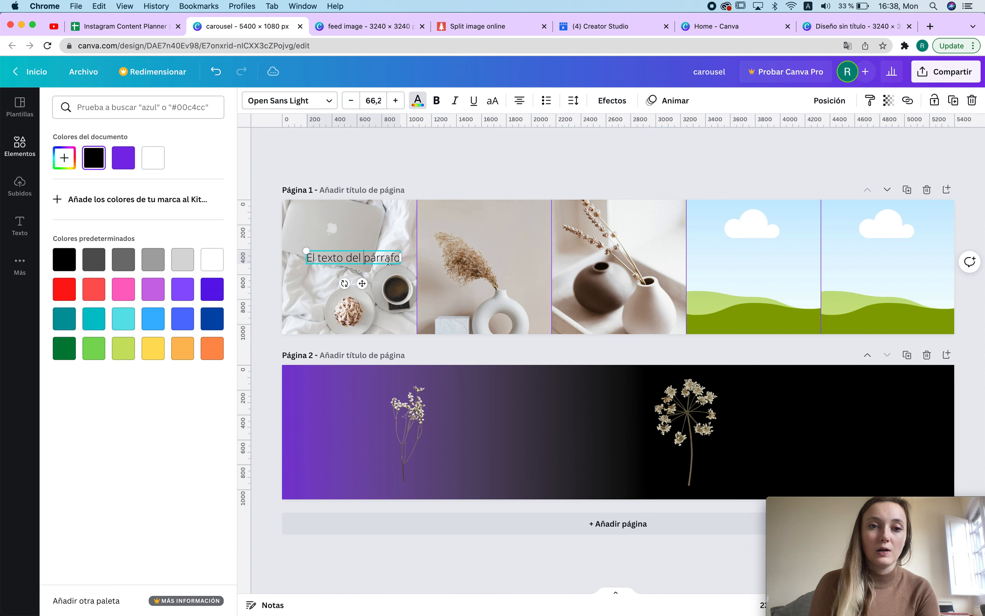
pyautogui.press('Return')
pyautogui.click(437, 101)
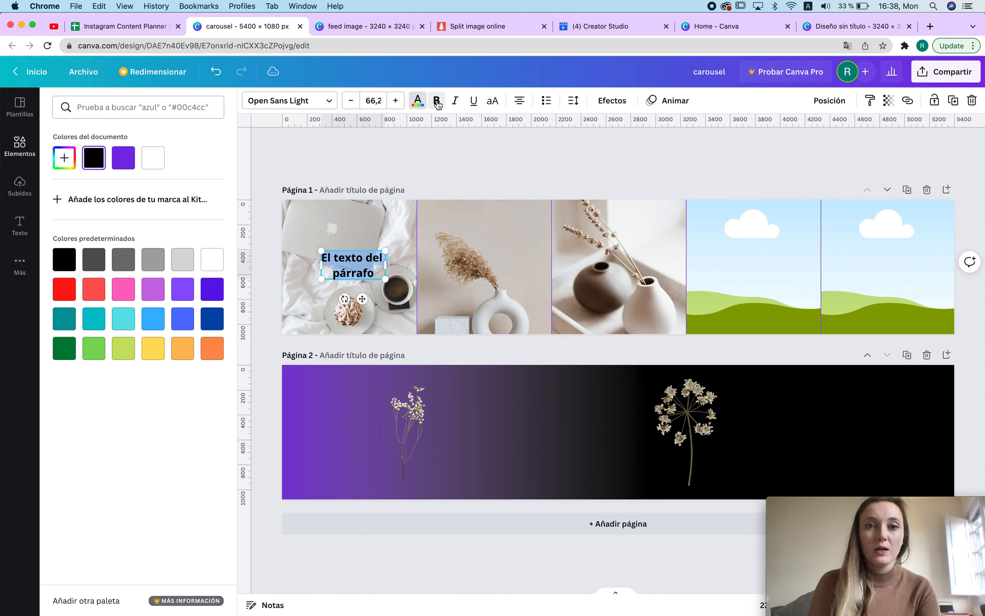
pyautogui.press('Escape')
pyautogui.click(497, 269)
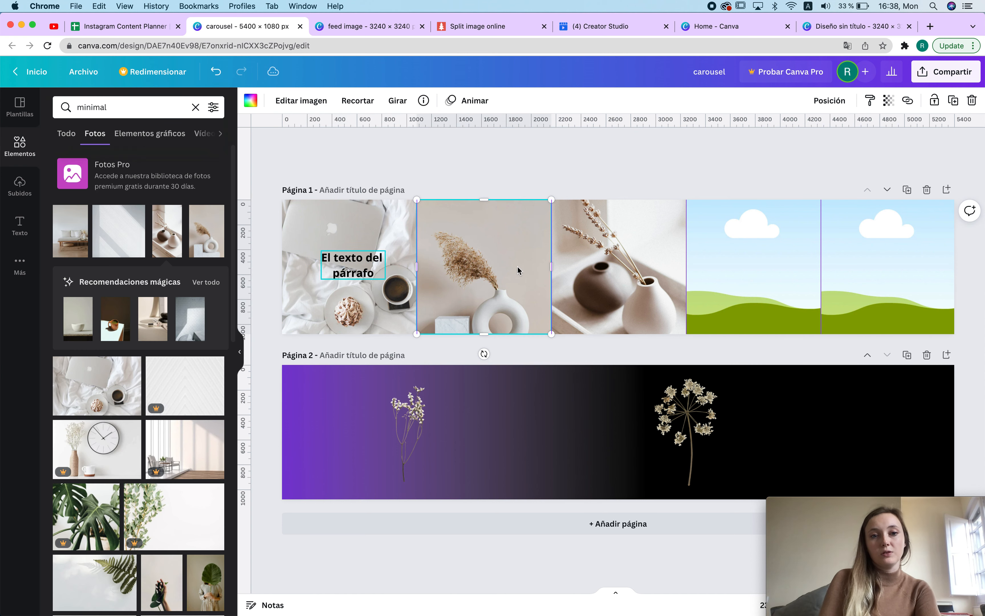
pyautogui.click(348, 273)
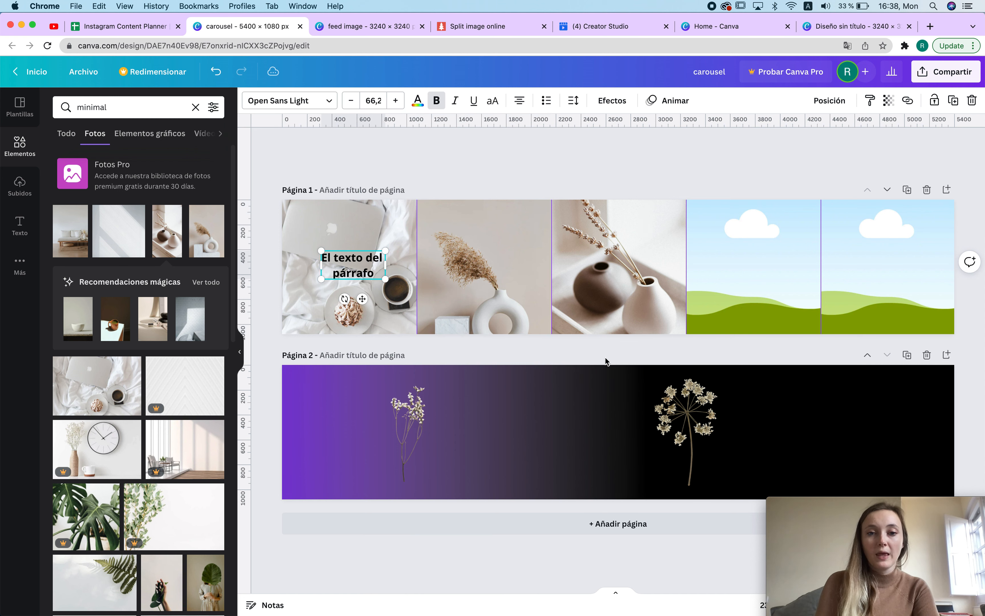
# Step: Search graphics for dried flower and place a purple dried flower graphic on the second tile of page 2
pyautogui.click(411, 413)
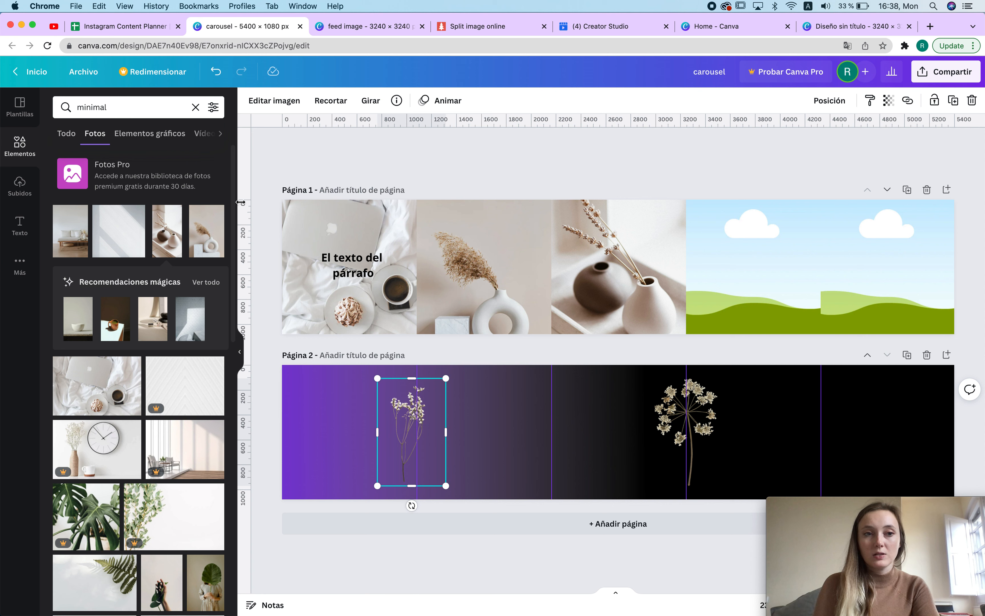
pyautogui.doubleClick(114, 107)
pyautogui.press('BackSpace')
pyautogui.write('dried flower')
pyautogui.press('Return')
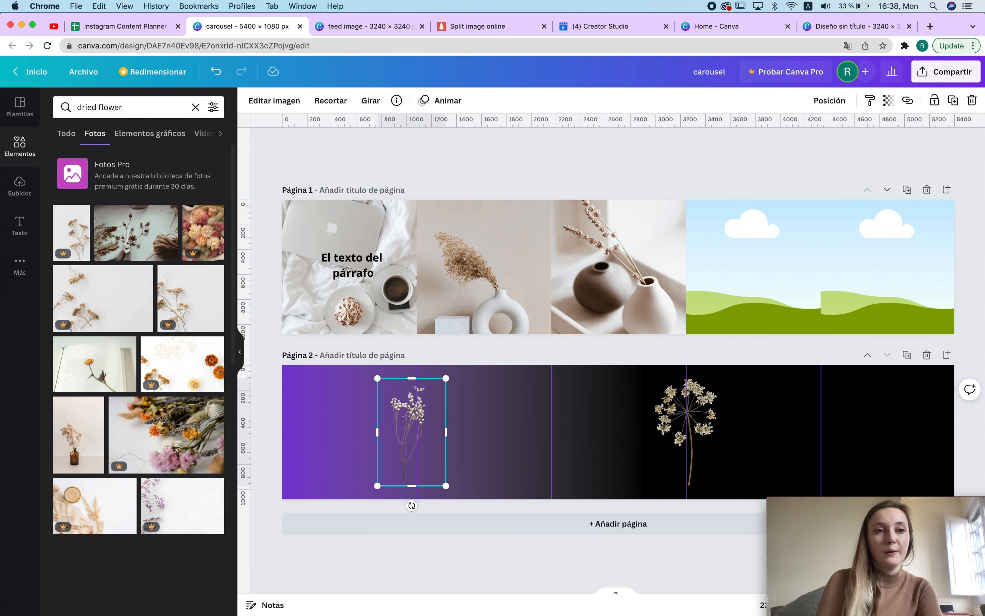
pyautogui.click(169, 138)
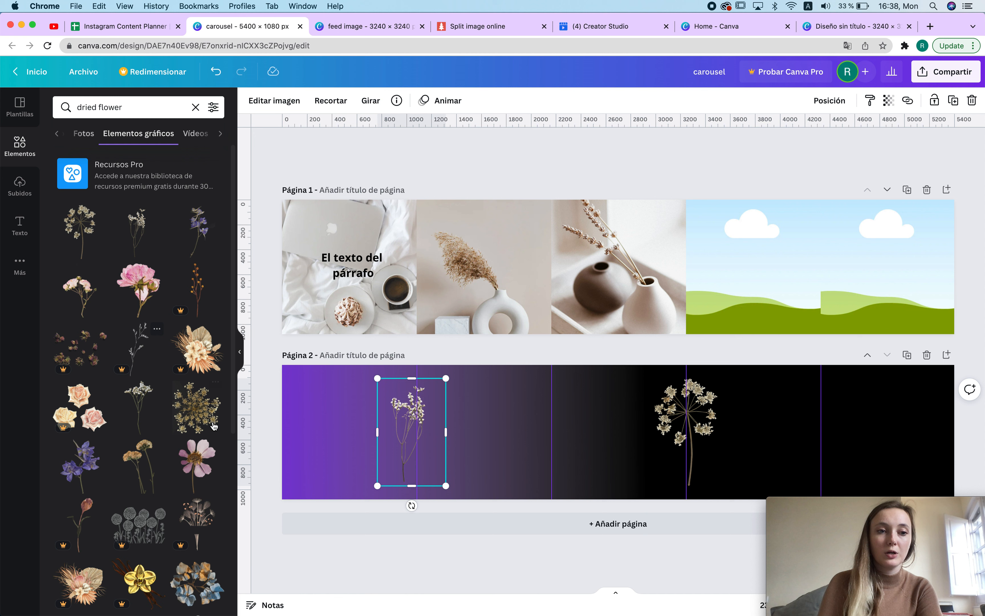
pyautogui.click(81, 478)
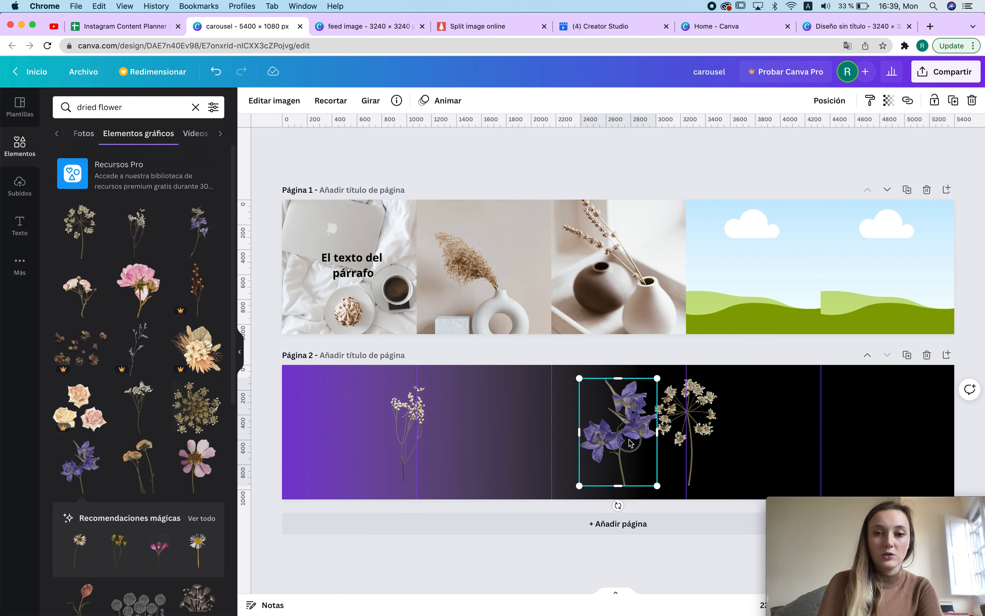
pyautogui.moveTo(636, 441); pyautogui.dragTo(563, 439)
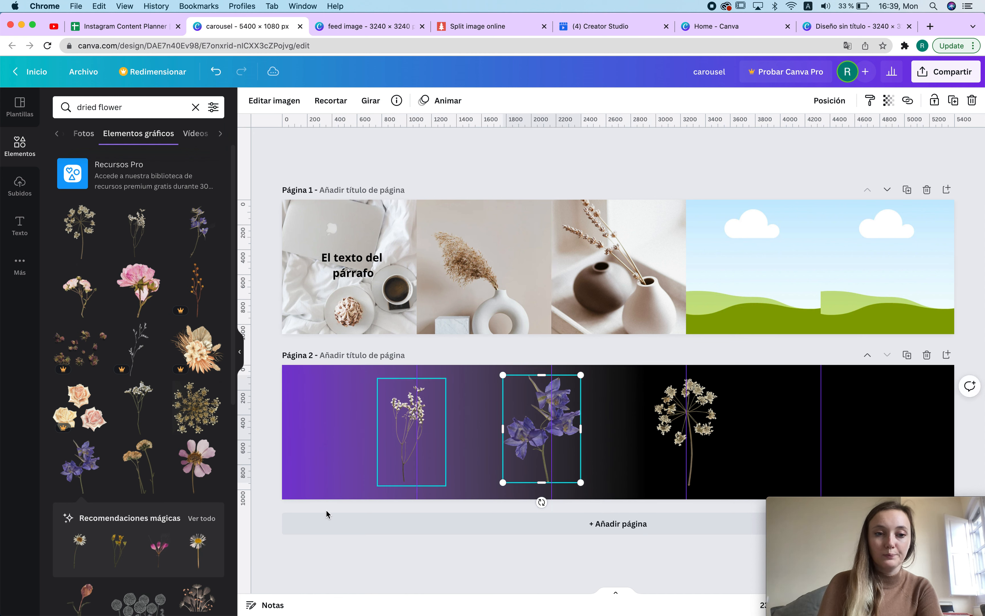
# Step: Add a pink dried flower graphic from the recommendations onto the last tile of page 2
pyautogui.click(197, 518)
pyautogui.moveTo(194, 281); pyautogui.dragTo(819, 430)
pyautogui.click(686, 432)
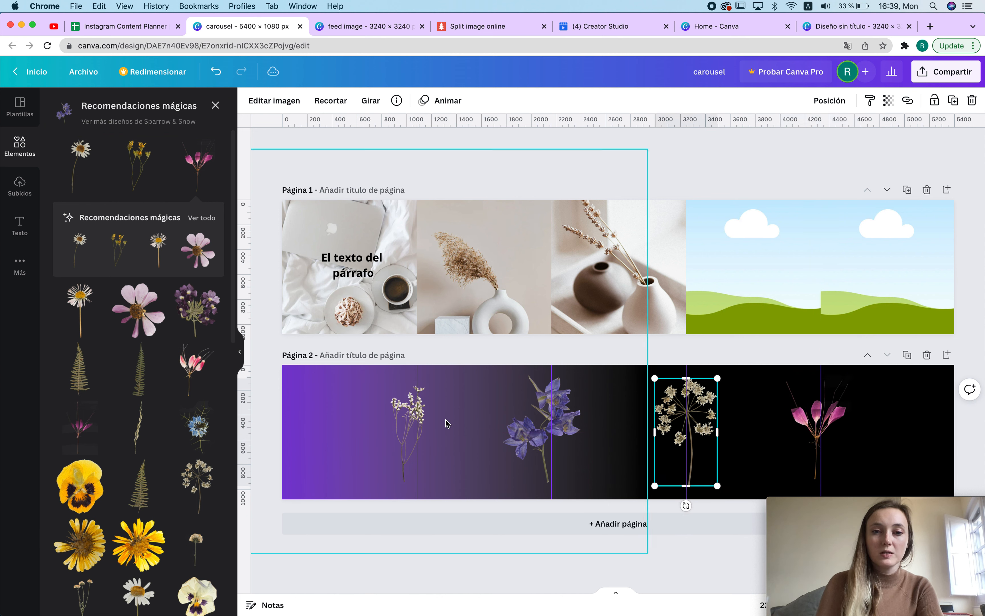
pyautogui.moveTo(819, 424); pyautogui.dragTo(824, 425)
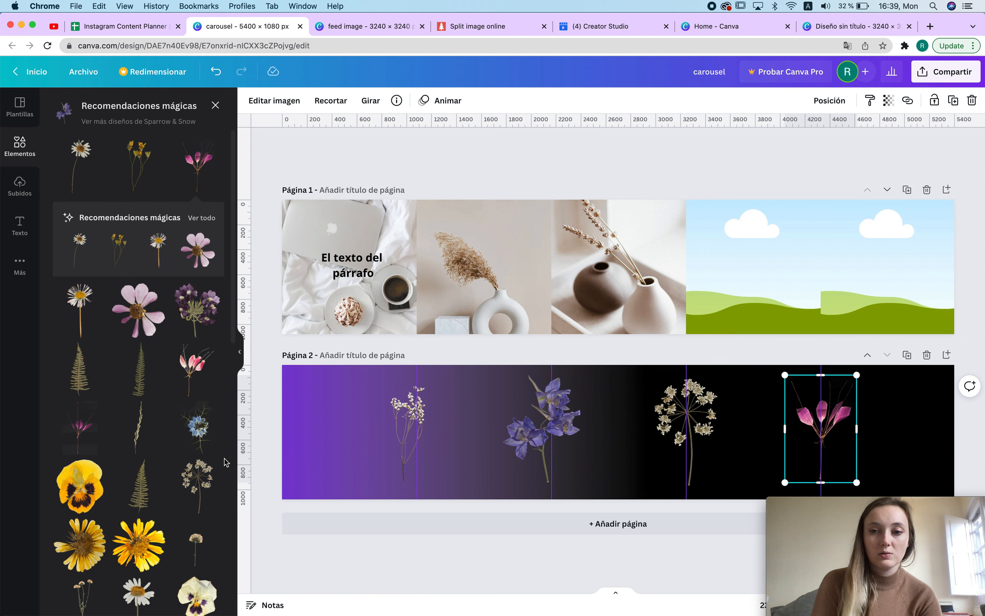
# Step: Add a yellow pansy graphic to page 2 and shrink it beside the purple flower
pyautogui.click(79, 485)
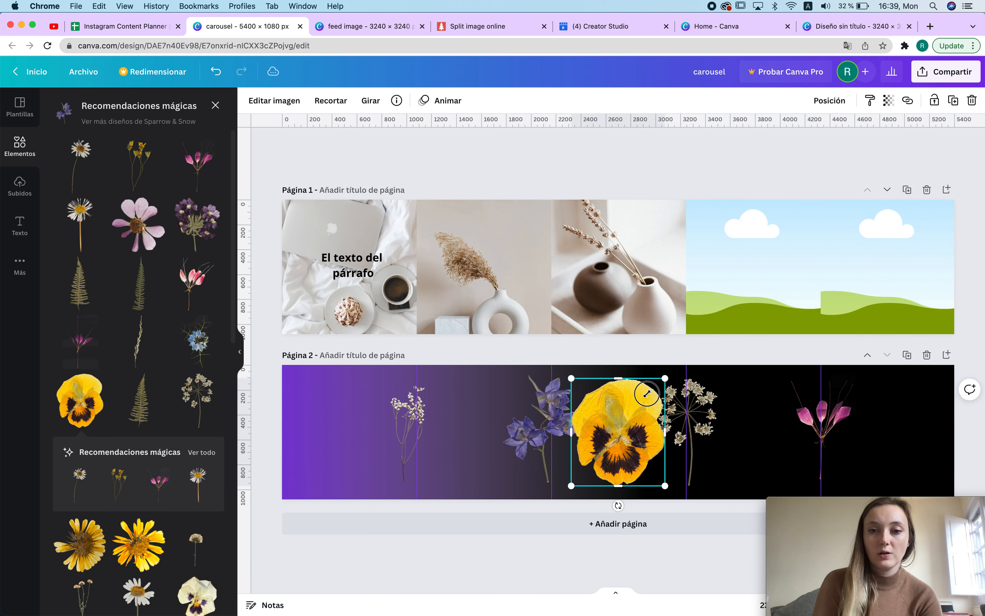
pyautogui.moveTo(657, 383); pyautogui.dragTo(628, 417)
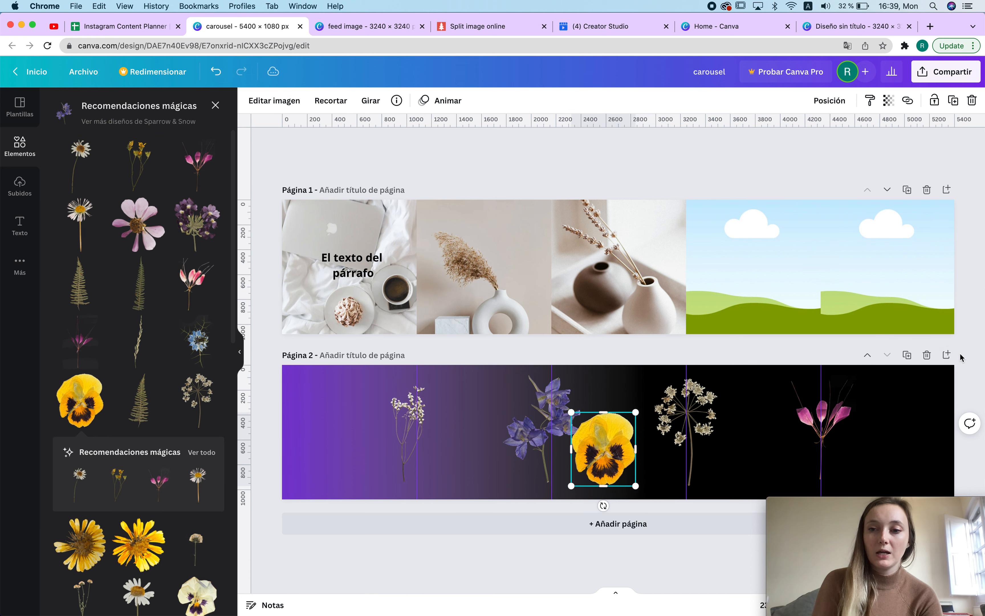
# Step: Add a third page and place a yellow flower and a fern graphic on its first two tiles
pyautogui.click(947, 355)
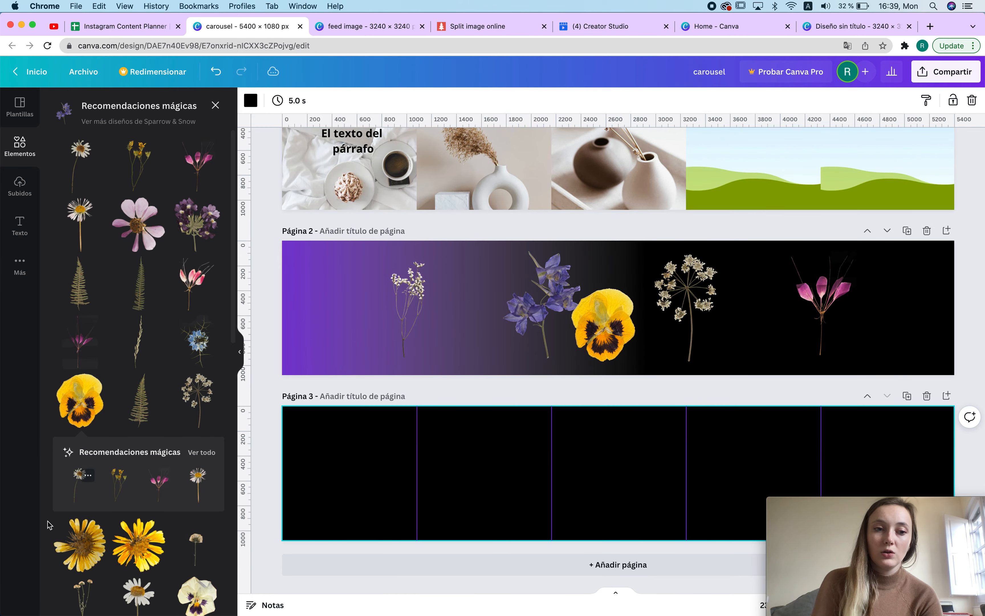
pyautogui.click(139, 544)
pyautogui.moveTo(618, 473); pyautogui.dragTo(405, 467)
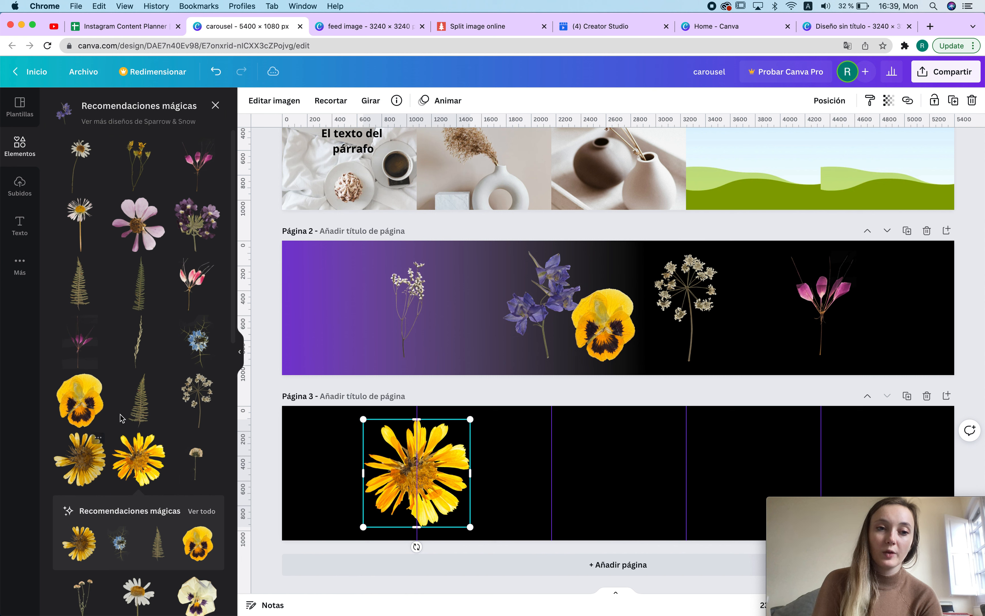
pyautogui.click(139, 399)
pyautogui.moveTo(618, 473); pyautogui.dragTo(548, 472)
# Step: Place a pink flower and a white daisy graphic on the third and fourth tiles of page 3
pyautogui.click(139, 224)
pyautogui.moveTo(634, 491); pyautogui.dragTo(697, 488)
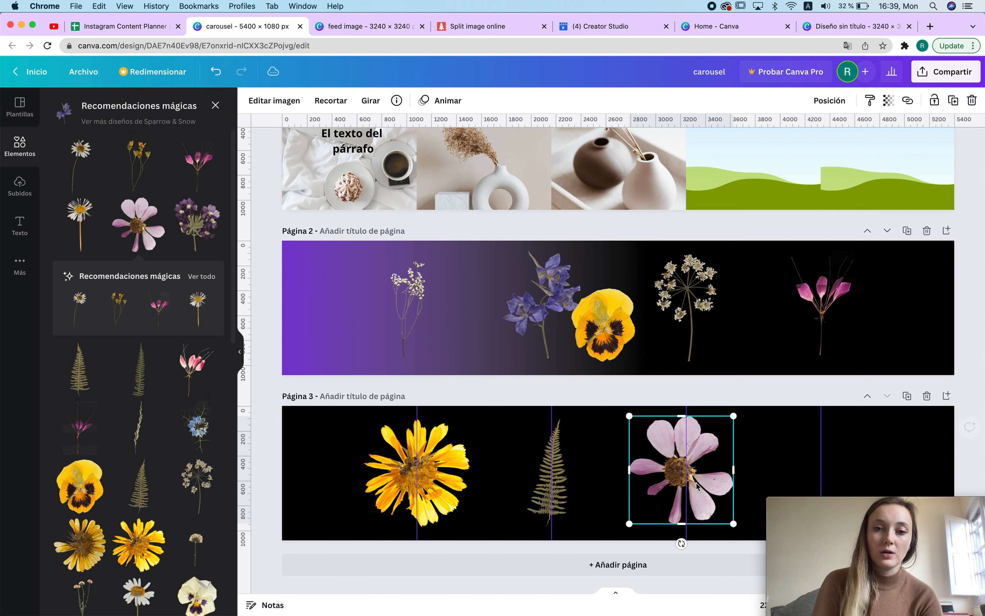
pyautogui.click(85, 222)
pyautogui.moveTo(618, 472); pyautogui.dragTo(821, 453)
pyautogui.click(832, 549)
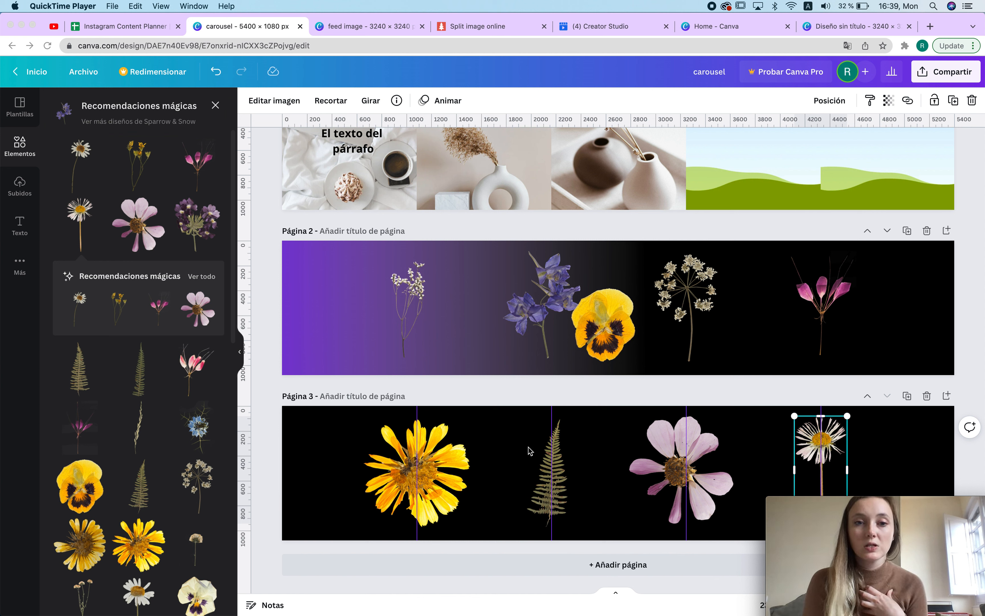
# Step: Set the transparency of page 2's gradient background to 46
pyautogui.click(390, 302)
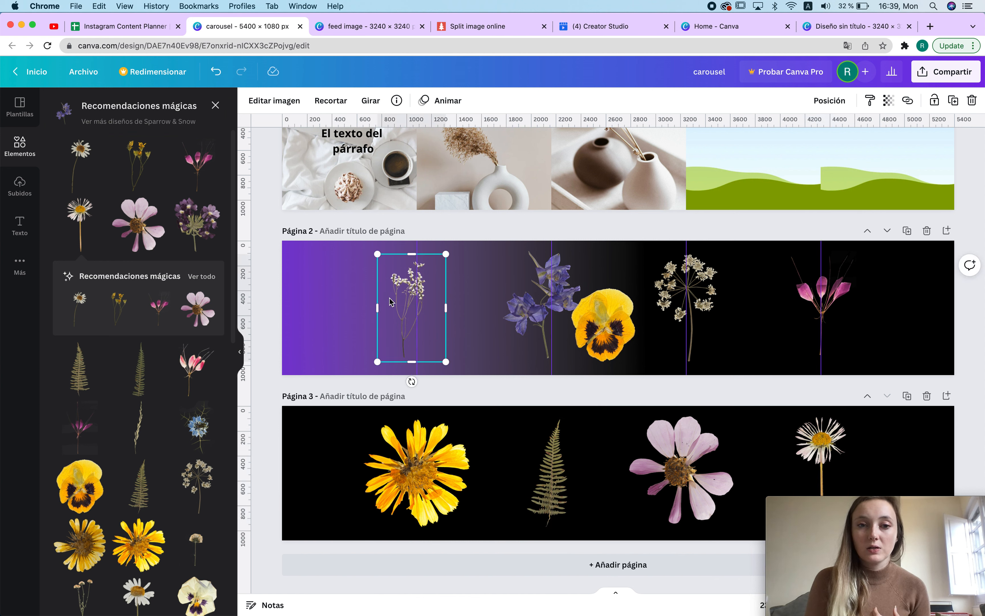
pyautogui.click(326, 290)
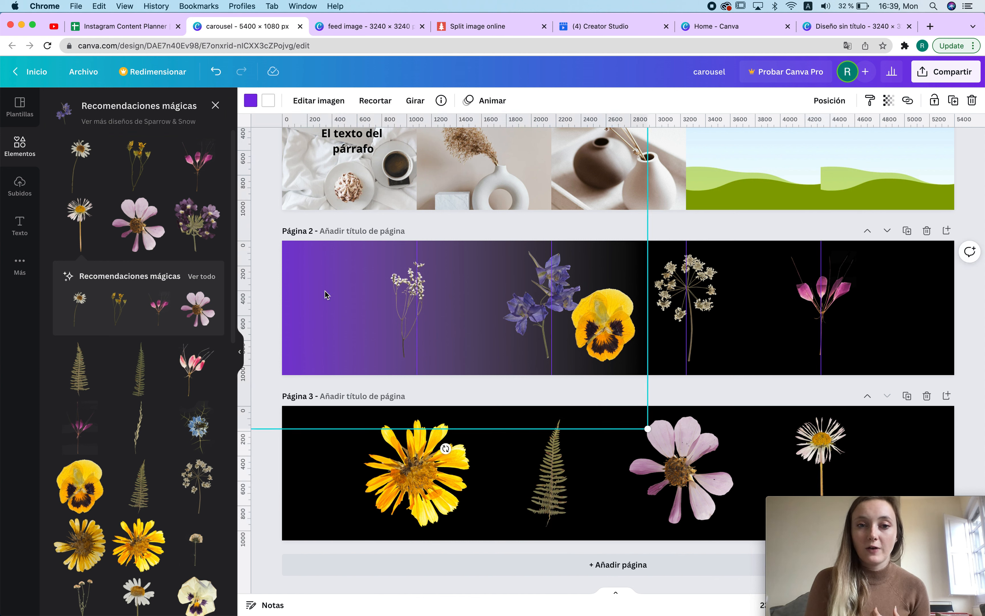
pyautogui.click(326, 508)
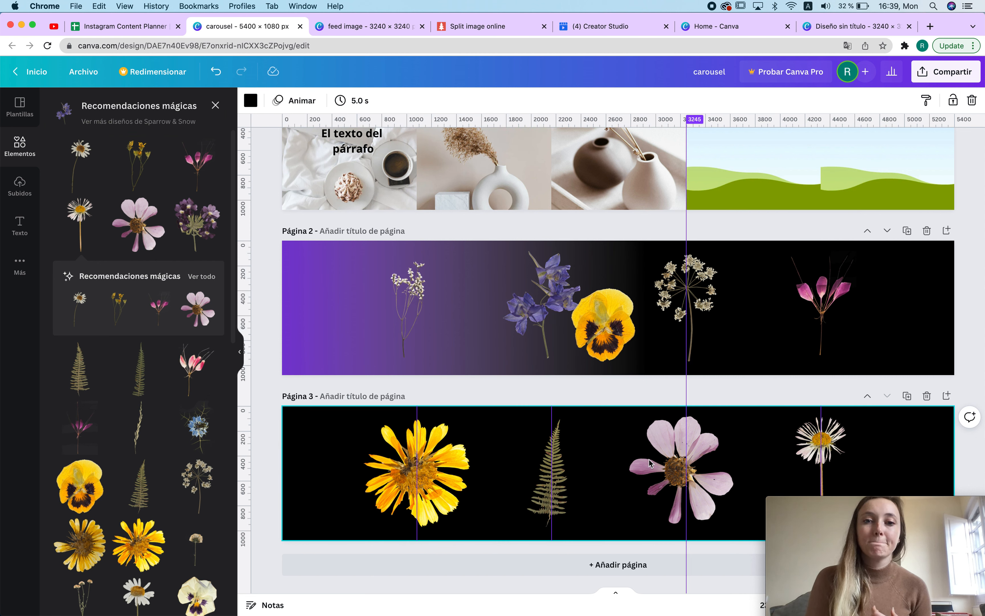
pyautogui.click(334, 289)
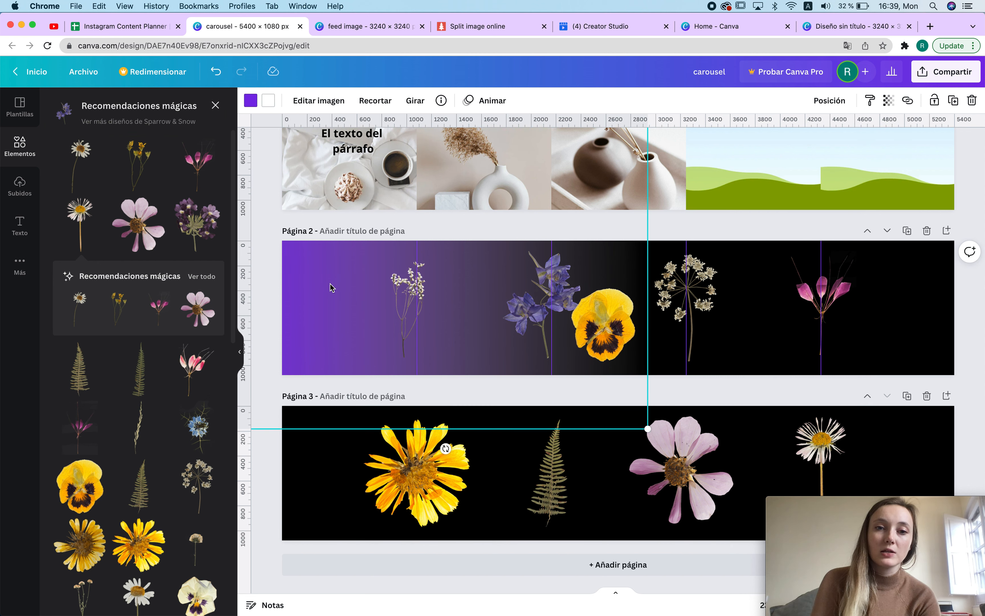
pyautogui.click(889, 101)
pyautogui.moveTo(883, 145); pyautogui.dragTo(826, 149)
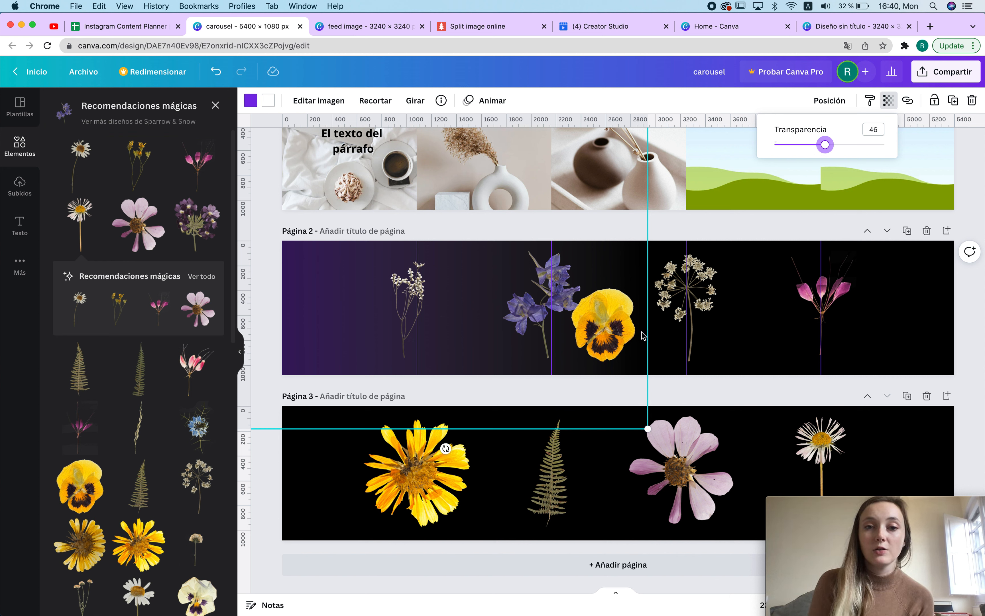
pyautogui.click(317, 298)
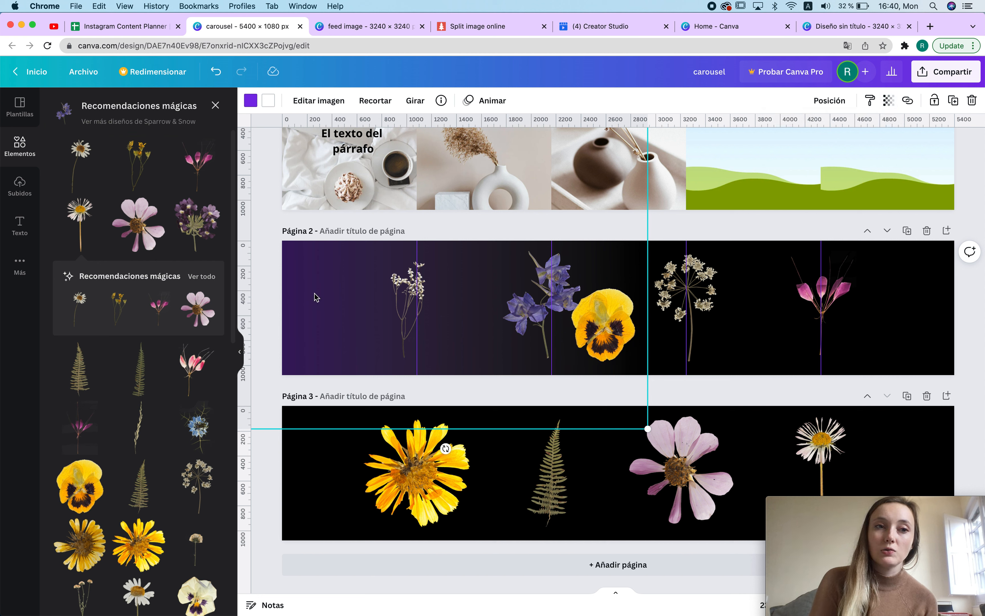
# Step: Search the elements for gradient and gradient pink backgrounds
pyautogui.click(215, 106)
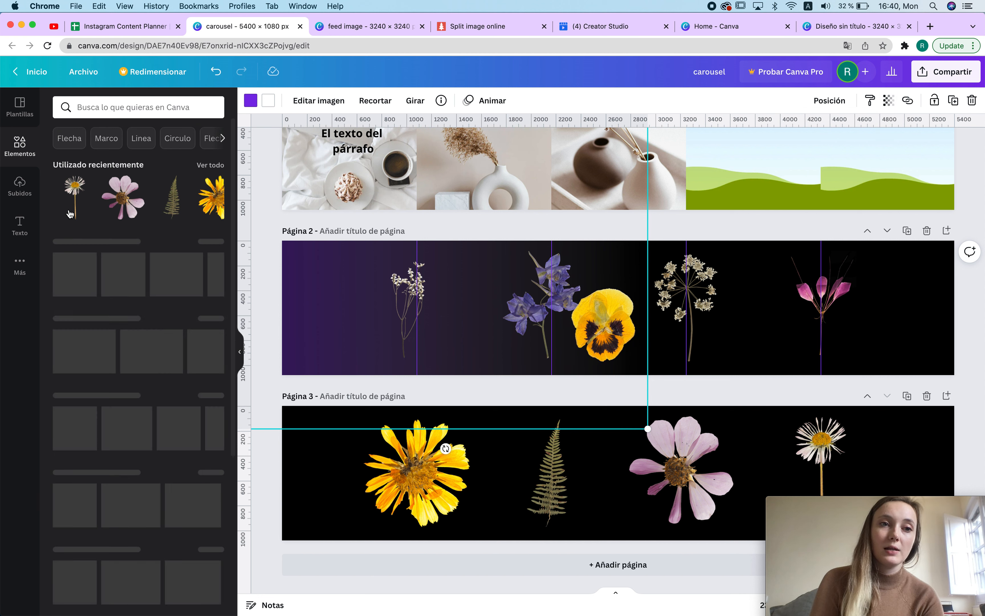
pyautogui.click(82, 106)
pyautogui.write('gradient')
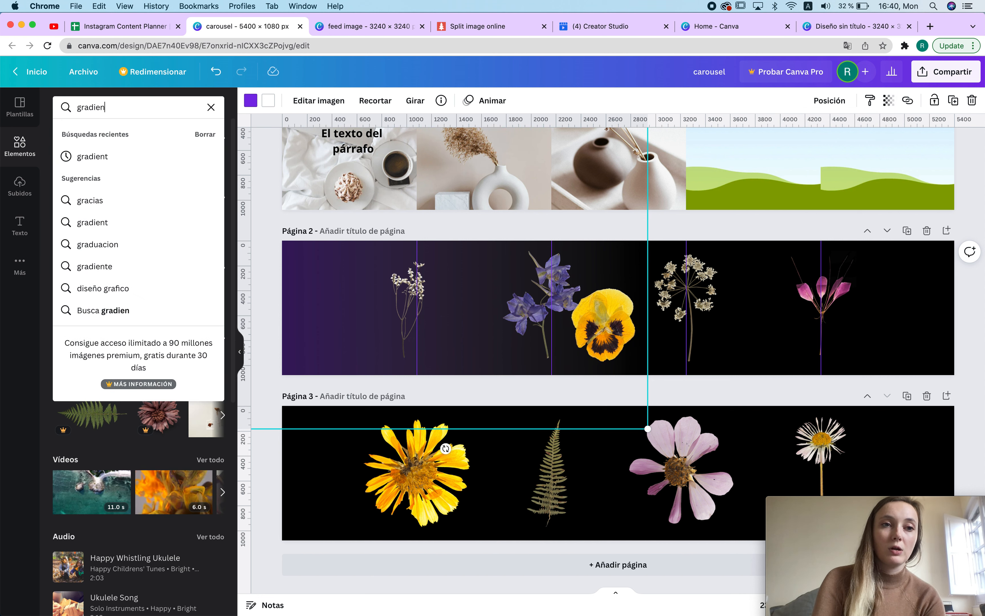
pyautogui.press('Return')
pyautogui.click(126, 108)
pyautogui.write('pink')
pyautogui.press('Return')
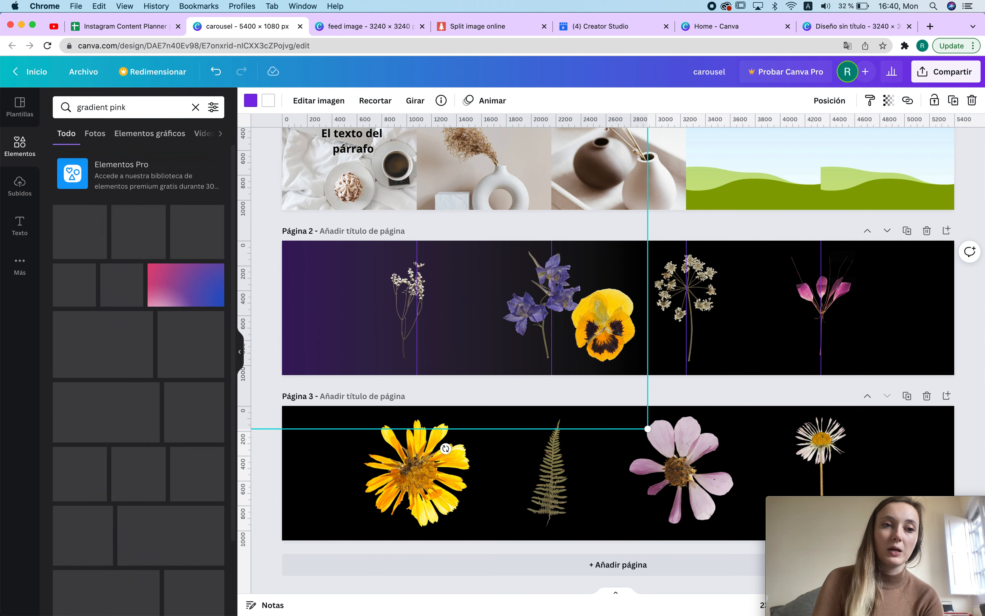
pyautogui.scroll(-7, 150, 370)
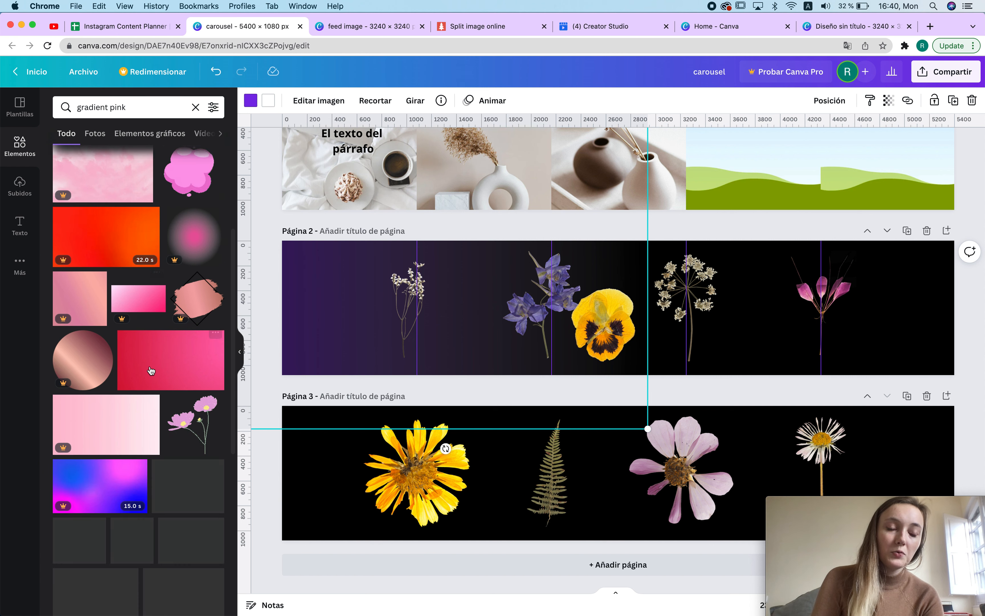
pyautogui.doubleClick(116, 106)
pyautogui.press('BackSpace')
pyautogui.press('Return')
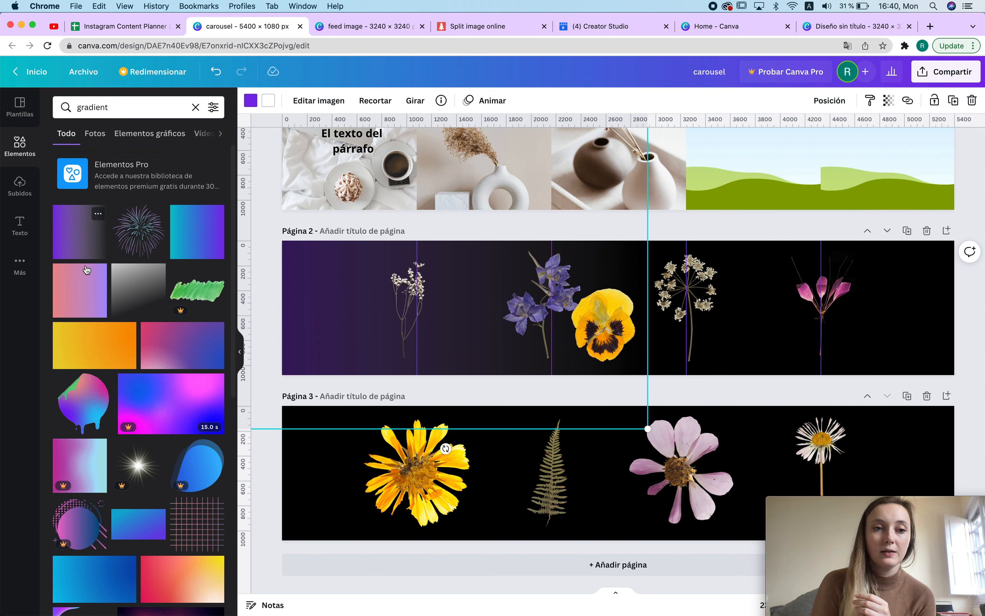
pyautogui.click(81, 293)
pyautogui.moveTo(643, 334); pyautogui.dragTo(982, 432)
pyautogui.press('Delete')
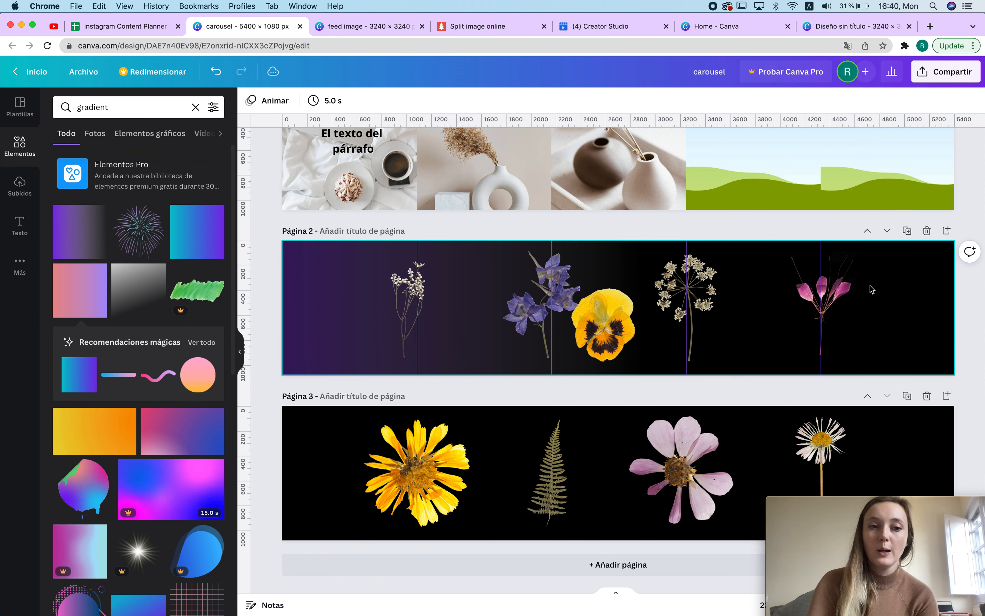
# Step: Add a pink-to-blue gradient element and stretch it to cover all of page 3
pyautogui.scroll(-5, 202, 209)
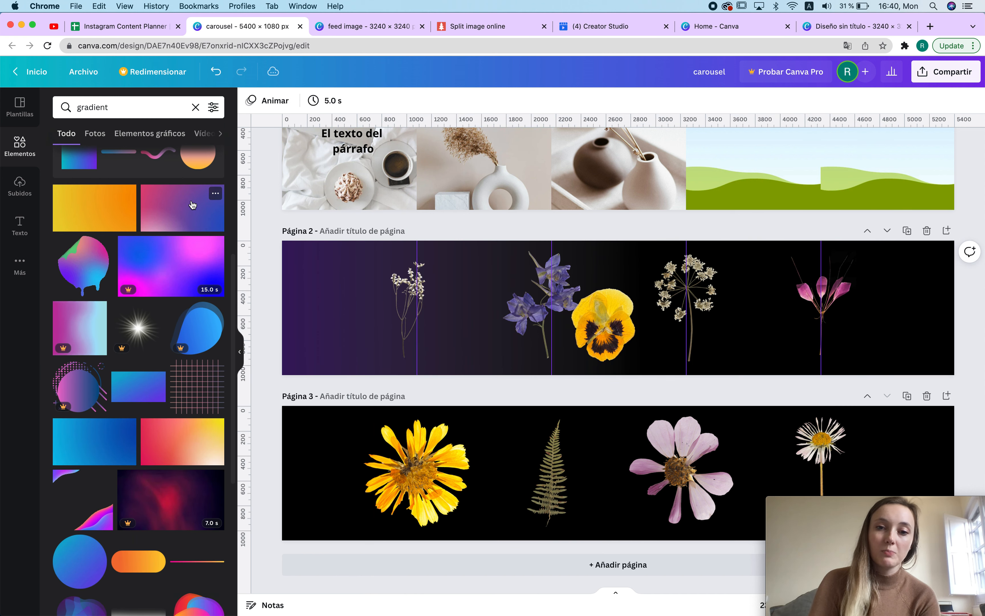
pyautogui.click(192, 205)
pyautogui.moveTo(656, 342); pyautogui.dragTo(429, 438)
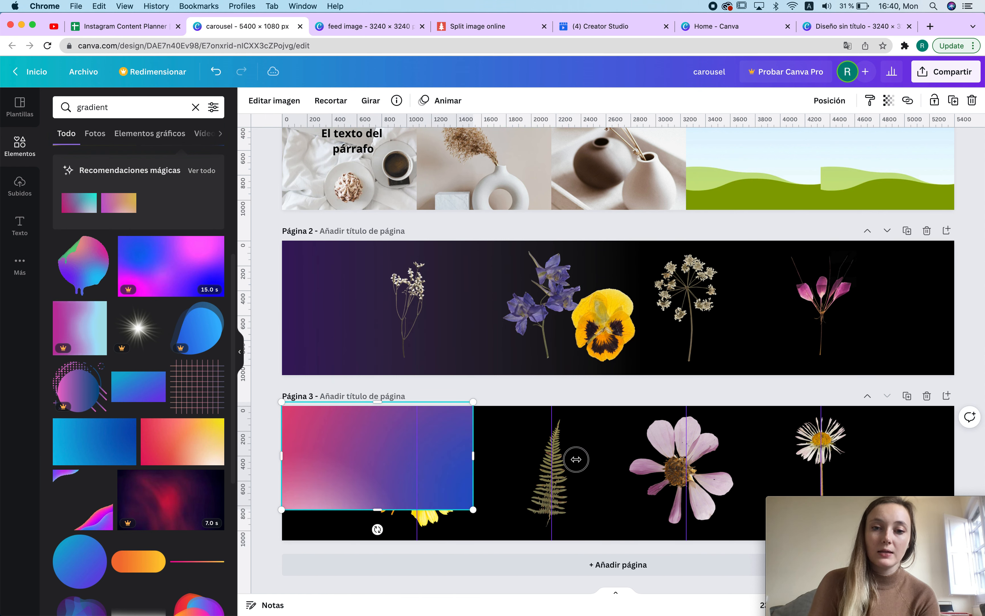
pyautogui.moveTo(507, 460); pyautogui.dragTo(976, 467)
pyautogui.moveTo(627, 509); pyautogui.dragTo(632, 550)
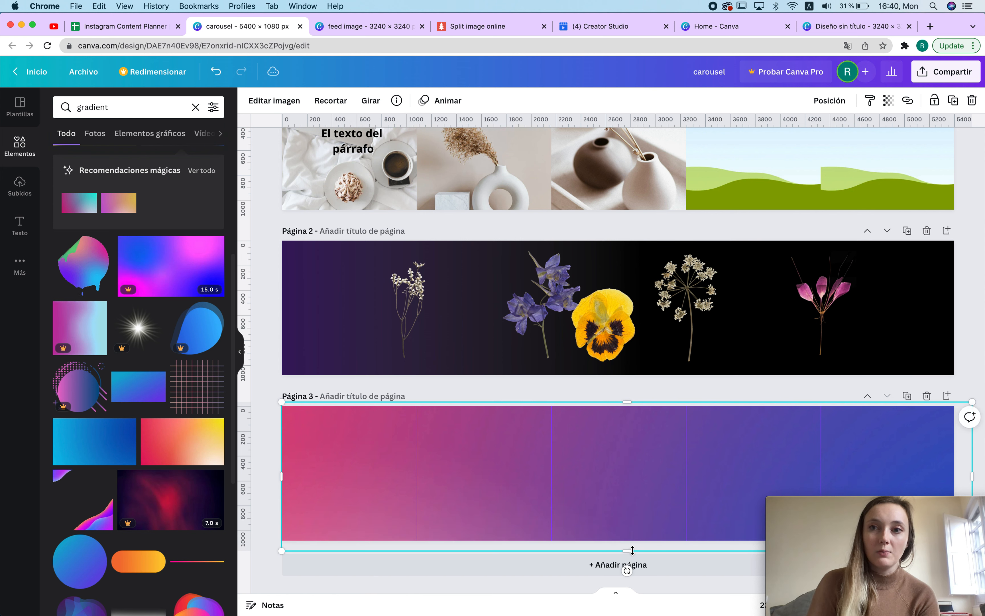
# Step: Send the gradient behind the flowers on page 3 and set its transparency to 57
pyautogui.click(840, 100)
pyautogui.click(766, 160)
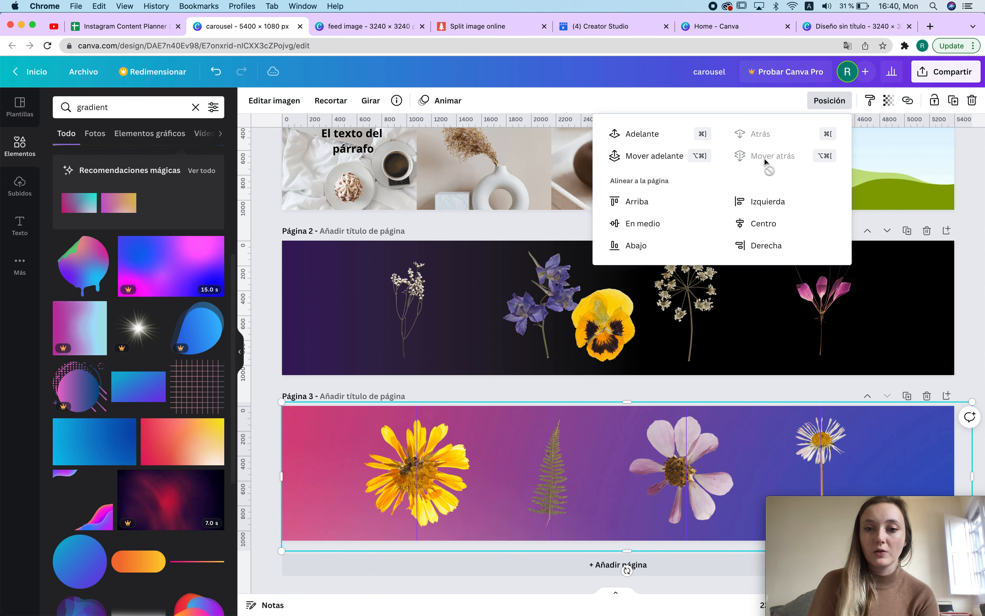
pyautogui.click(889, 101)
pyautogui.moveTo(837, 147)
pyautogui.mouseDown()
pyautogui.moveTo(807, 146)
pyautogui.moveTo(912, 143)
pyautogui.moveTo(837, 144)
pyautogui.mouseUp()
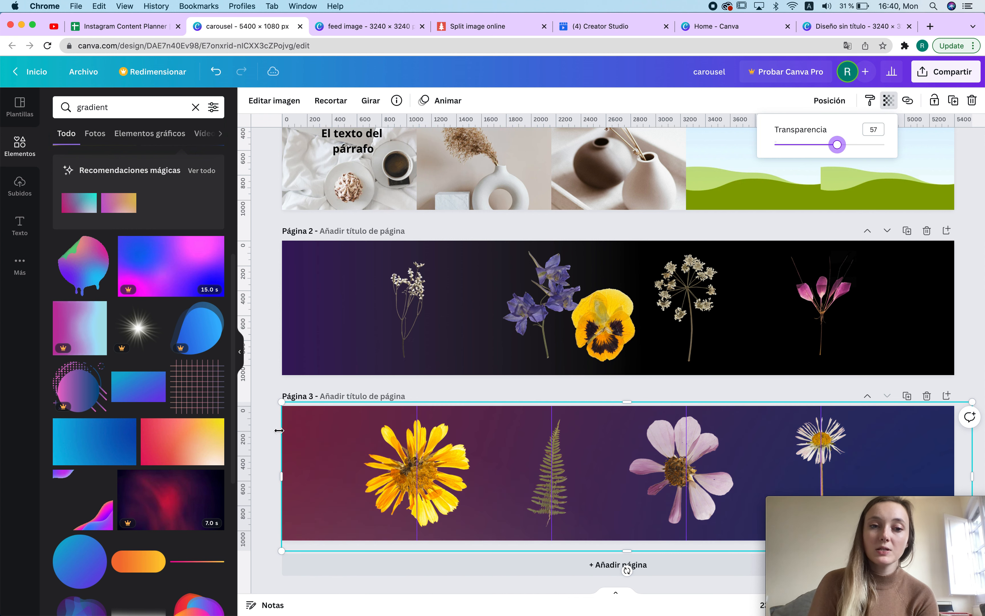
pyautogui.click(271, 415)
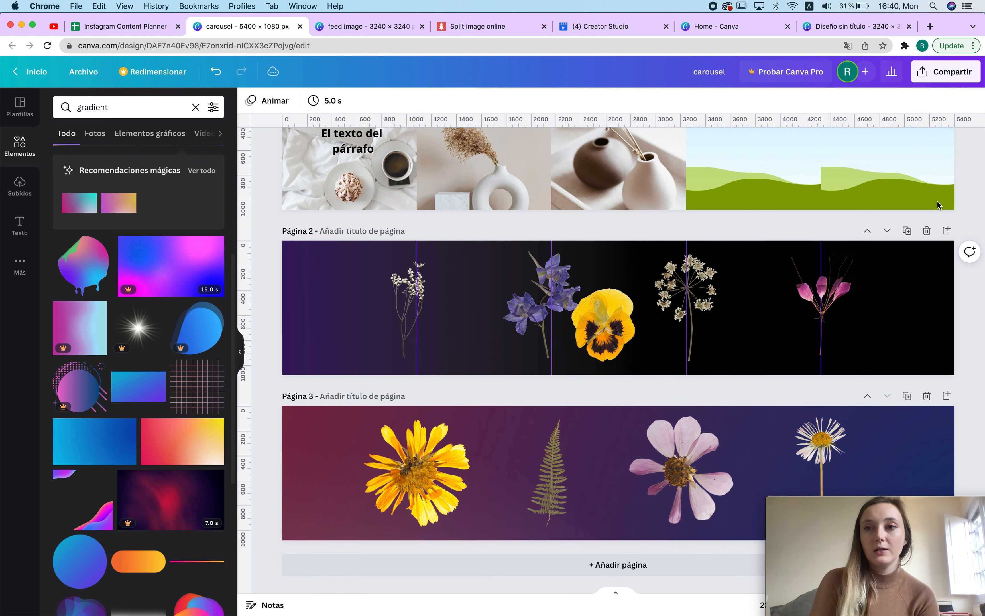
# Step: Paste a copied text box onto page 2, move it to the left, and set it to the Breathing font in white
pyautogui.click(308, 340)
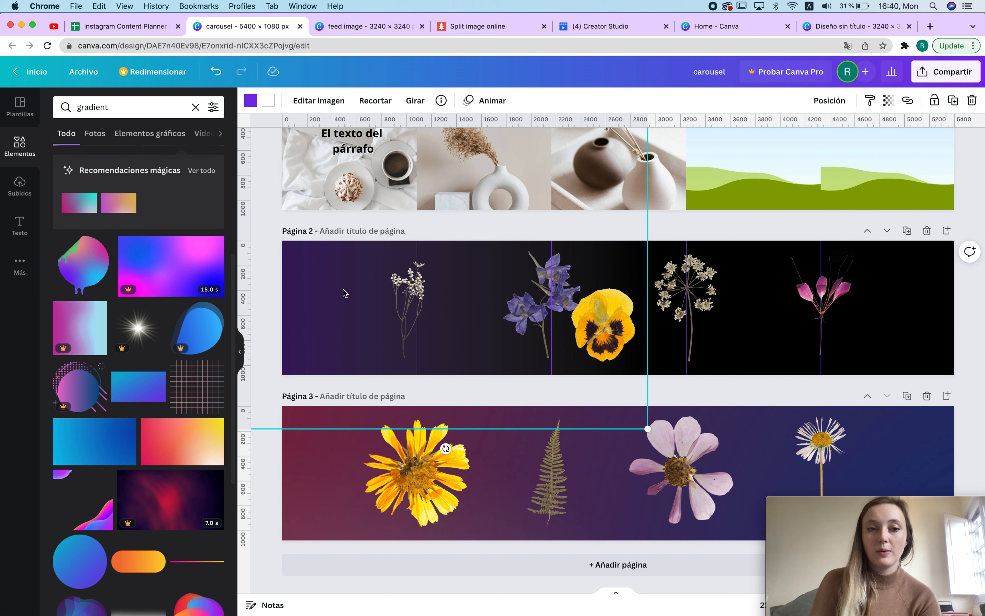
pyautogui.write('El texto del párrafo')
pyautogui.moveTo(611, 333); pyautogui.dragTo(386, 334)
pyautogui.click(269, 100)
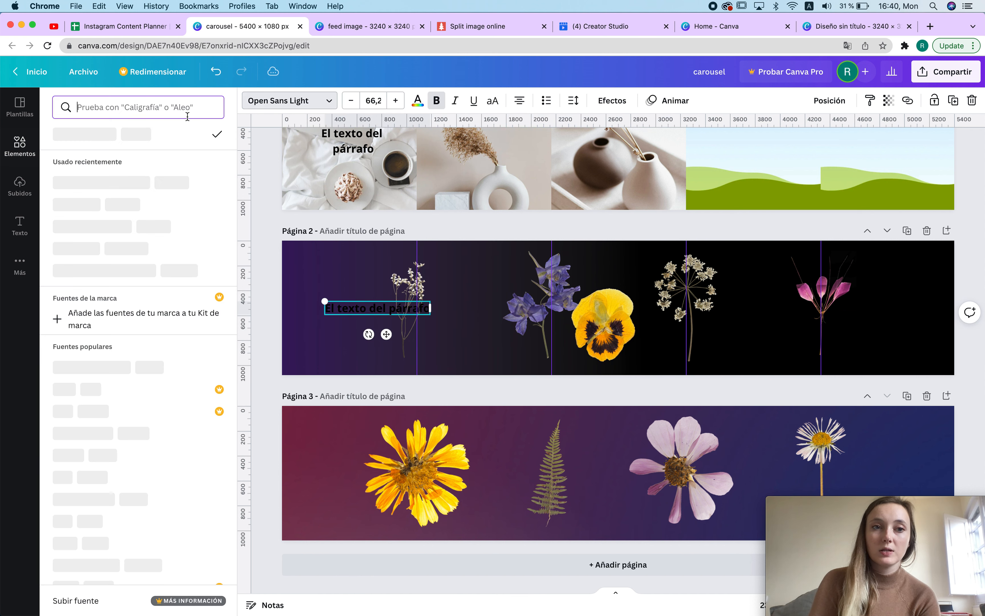
pyautogui.click(77, 247)
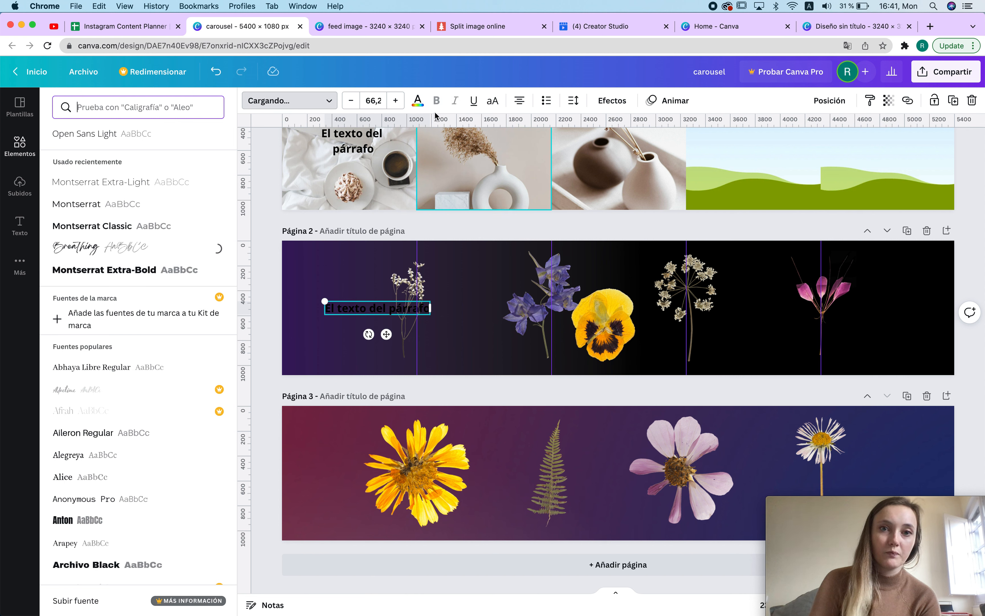
pyautogui.click(417, 100)
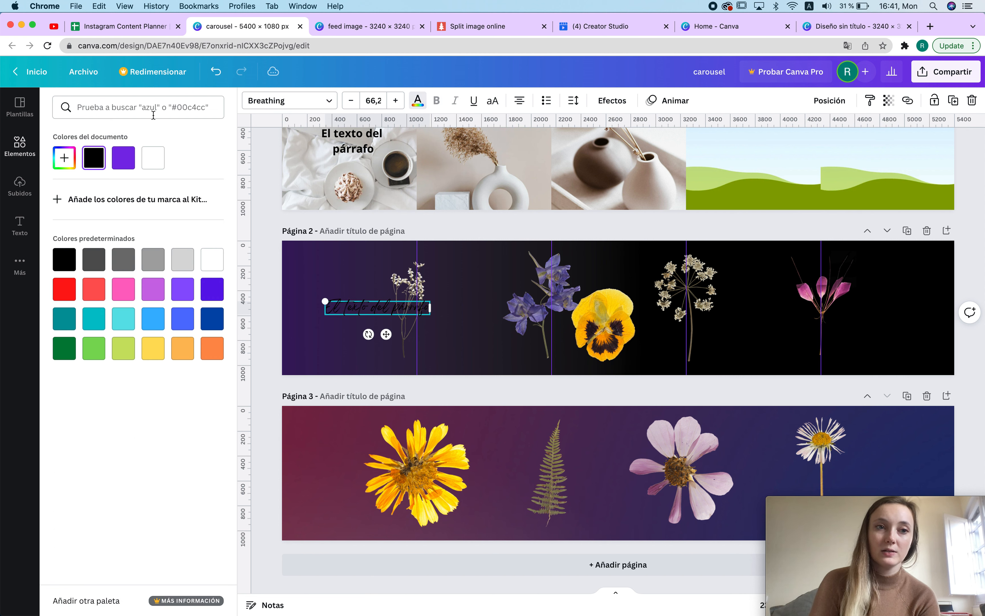
pyautogui.click(154, 159)
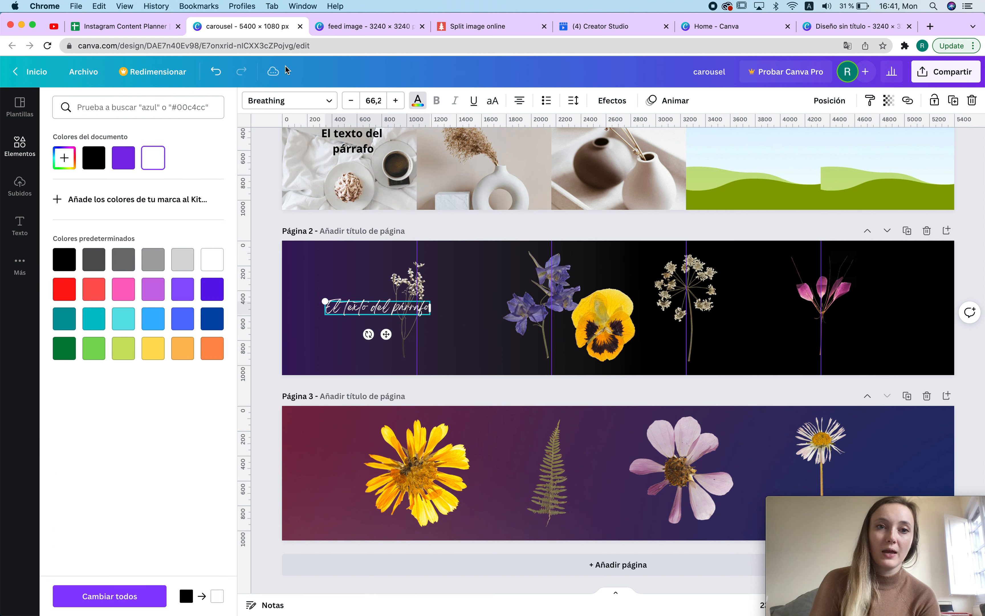
# Step: Change the text box's font to Montserrat Classic and narrow the box
pyautogui.click(301, 101)
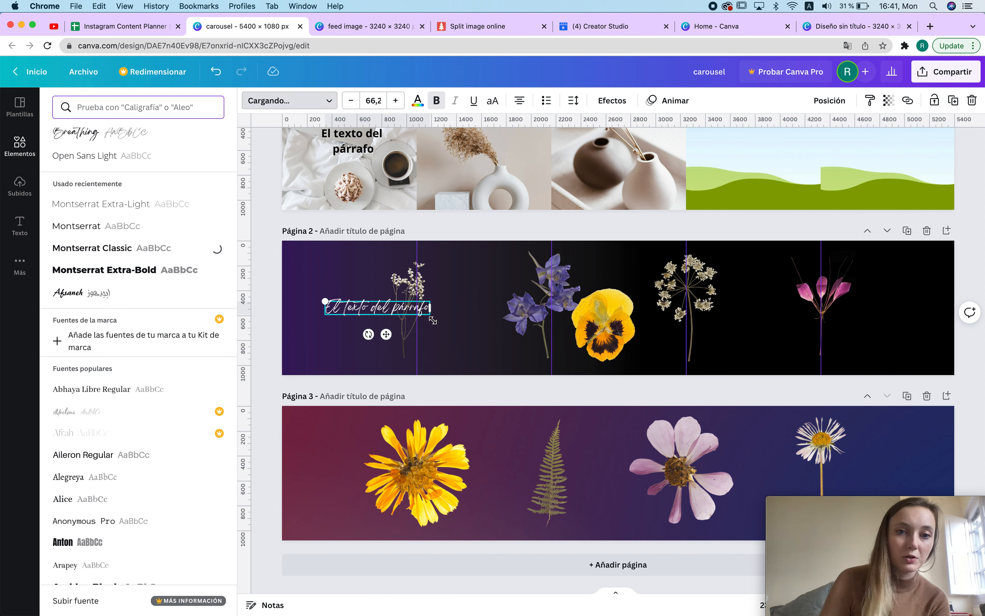
pyautogui.moveTo(434, 310); pyautogui.dragTo(378, 324)
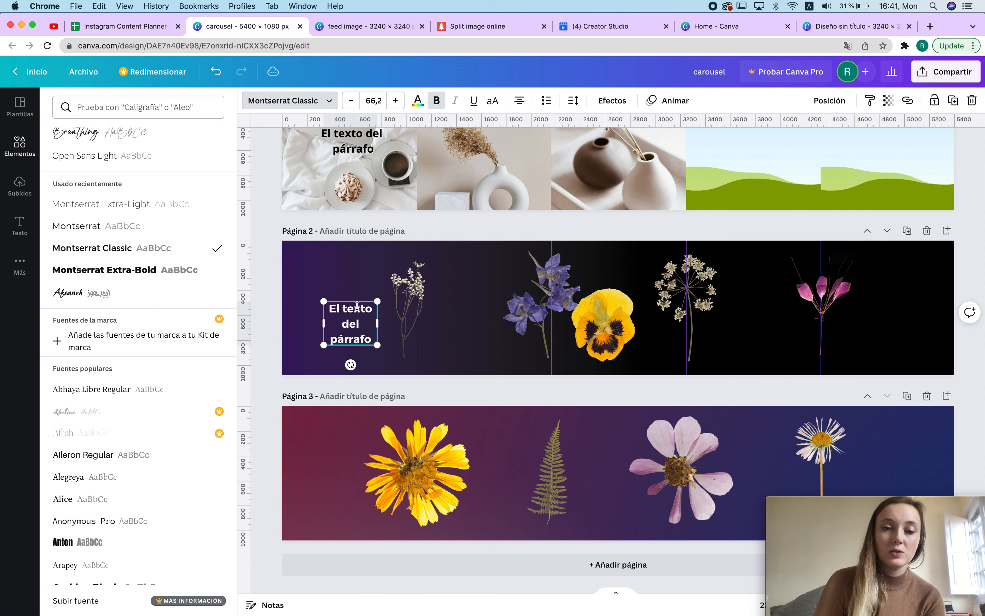
# Step: Replace the paragraph text with "EASY WAY to create content"
pyautogui.click(350, 319)
pyautogui.doubleClick(349, 322)
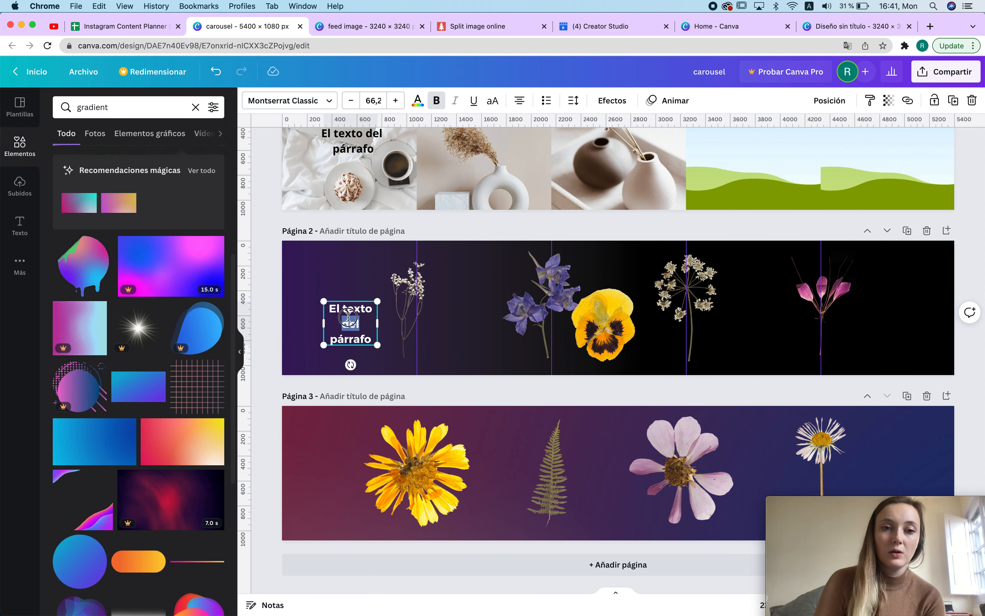
pyautogui.tripleClick(349, 317)
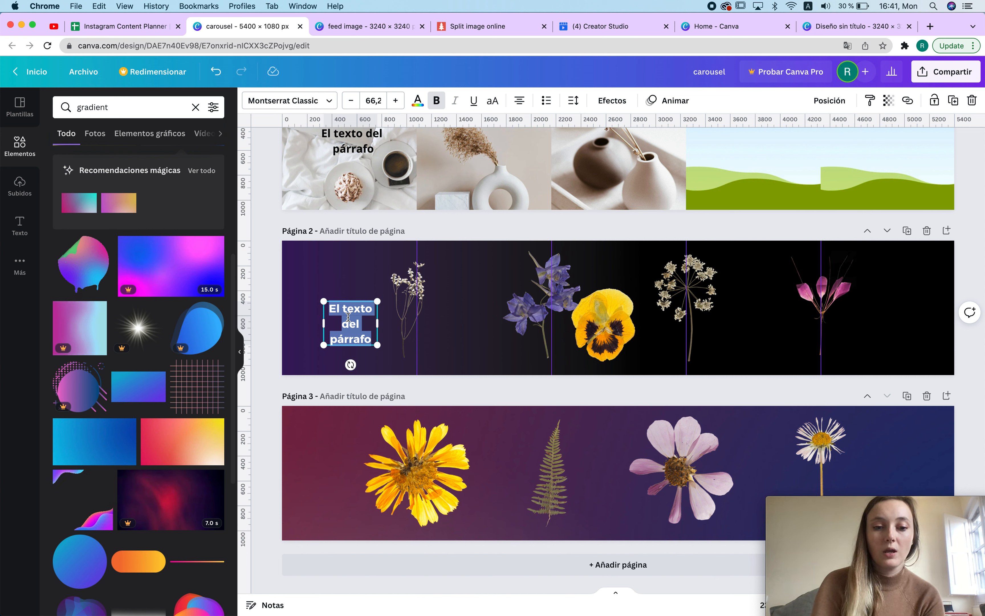
pyautogui.write('EASY')
pyautogui.press('Return')
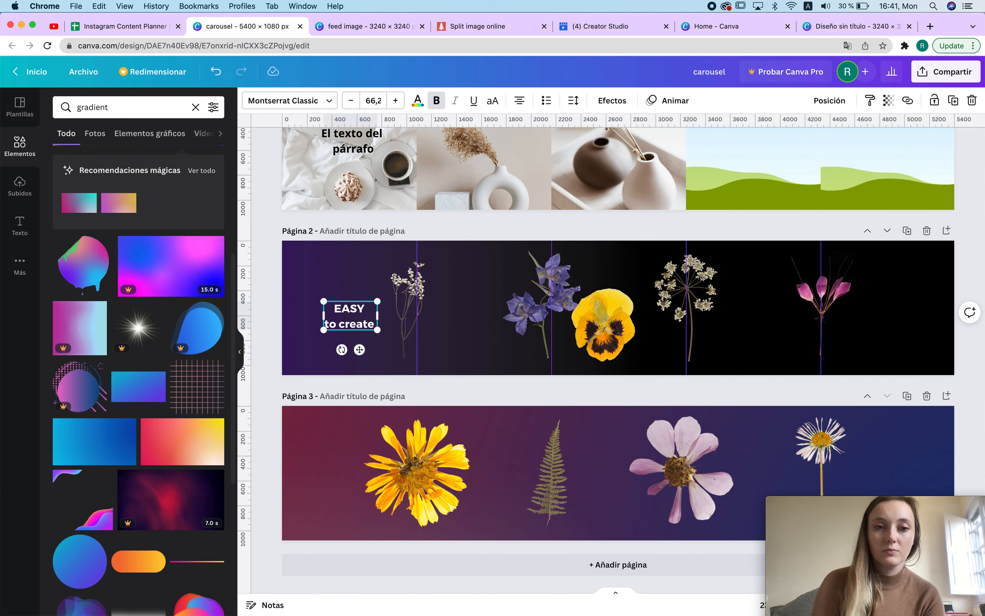
pyautogui.write('WAY')
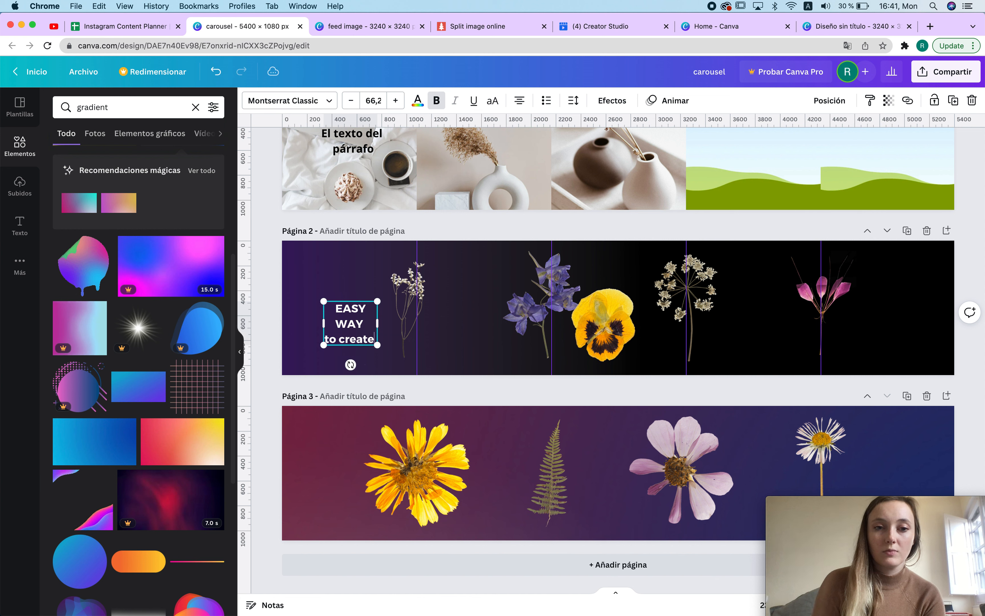
pyautogui.write(' to create cotnent')
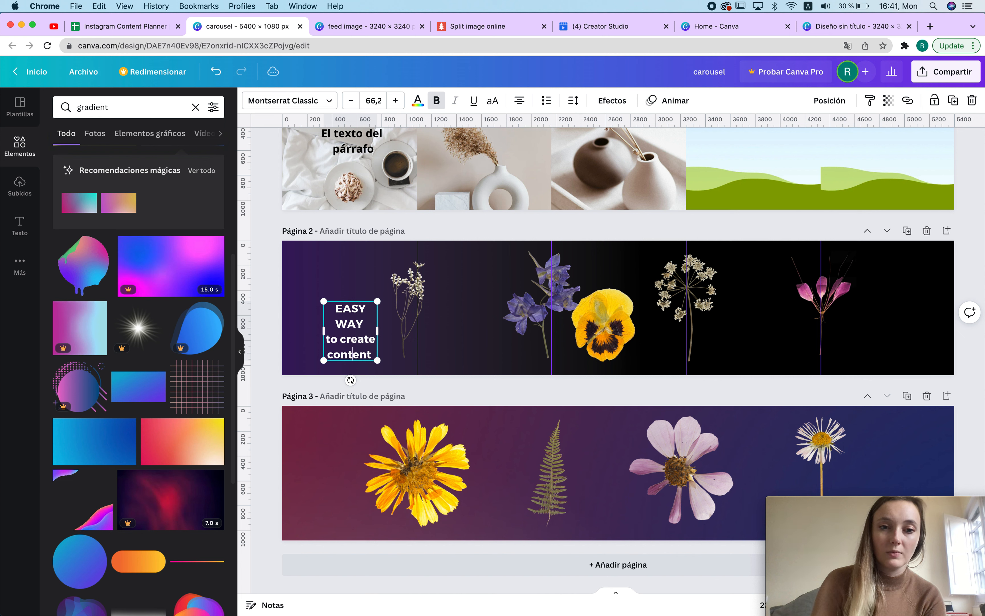
# Step: Widen the heading's text box and left-align its text
pyautogui.moveTo(378, 338)
pyautogui.mouseDown()
pyautogui.moveTo(536, 339)
pyautogui.moveTo(394, 338)
pyautogui.mouseUp()
pyautogui.click(520, 101)
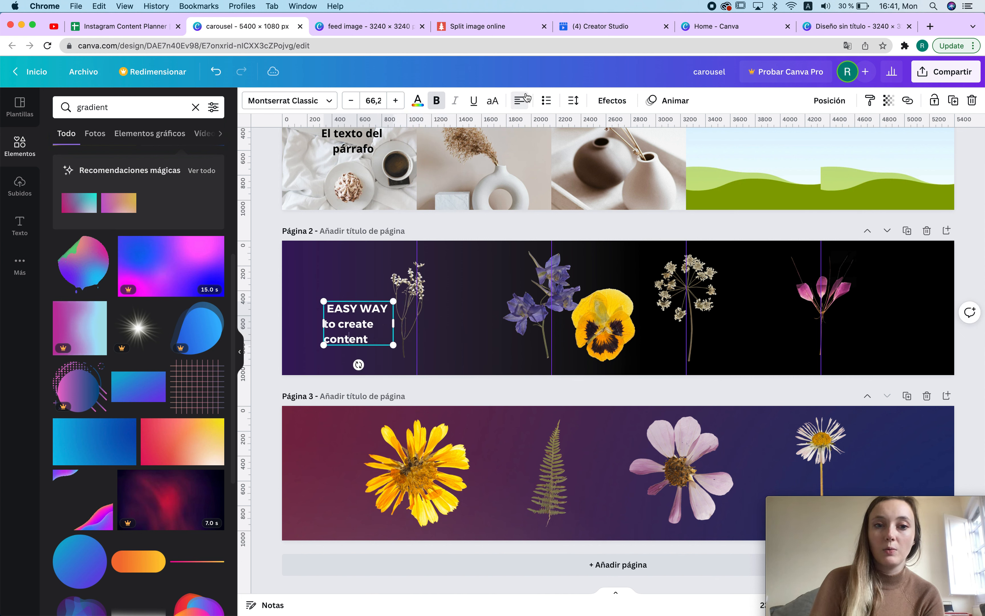
pyautogui.press('super+a')
pyautogui.click(523, 107)
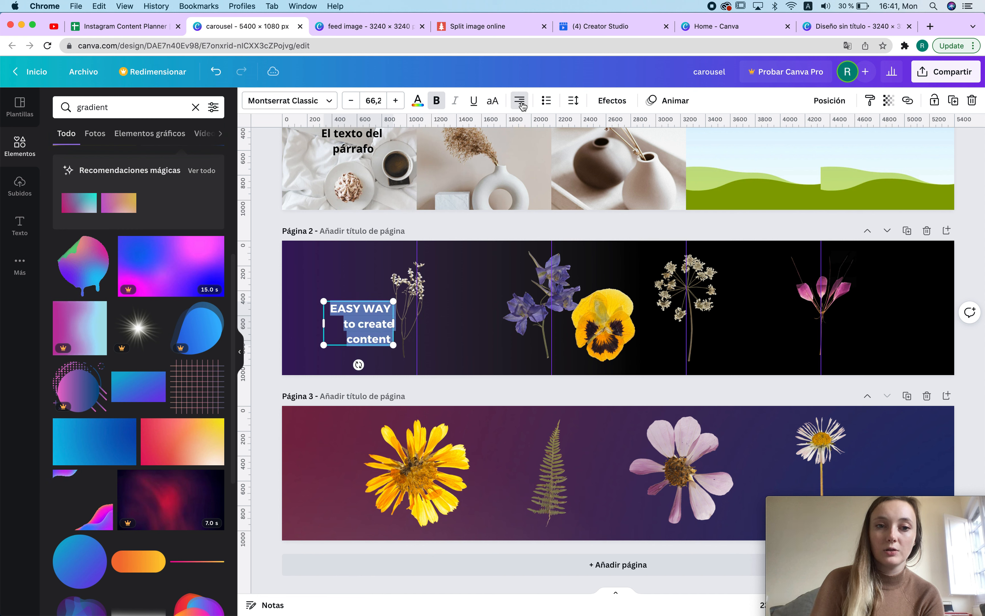
pyautogui.click(523, 105)
# Step: Enlarge the heading to about 101 font size and move it up toward page 2's upper-left corner
pyautogui.moveTo(402, 343); pyautogui.dragTo(412, 357)
pyautogui.click(357, 310)
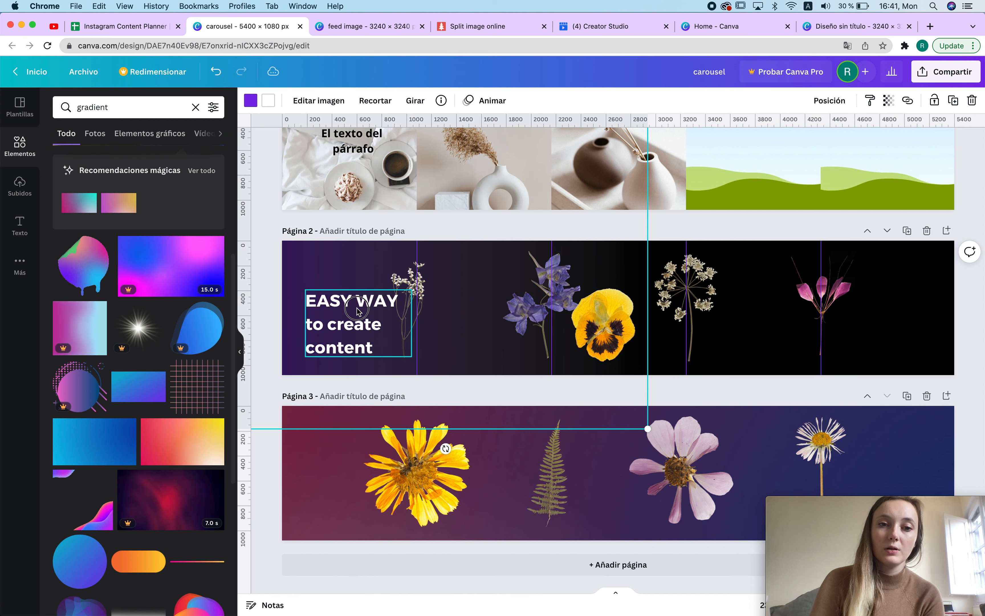
pyautogui.moveTo(357, 309); pyautogui.dragTo(357, 290)
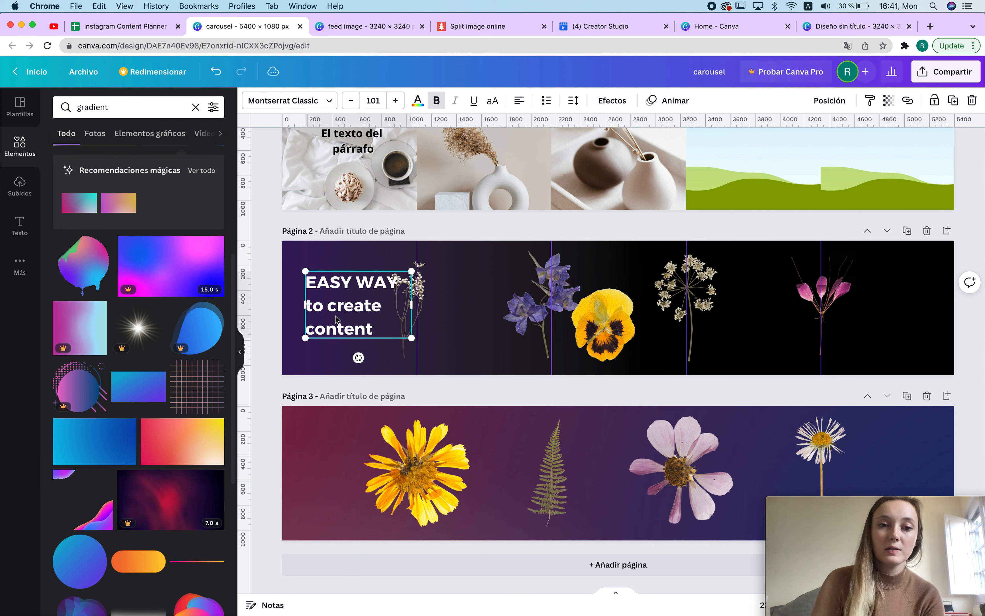
pyautogui.click(434, 287)
pyautogui.moveTo(434, 291); pyautogui.dragTo(447, 291)
pyautogui.click(450, 370)
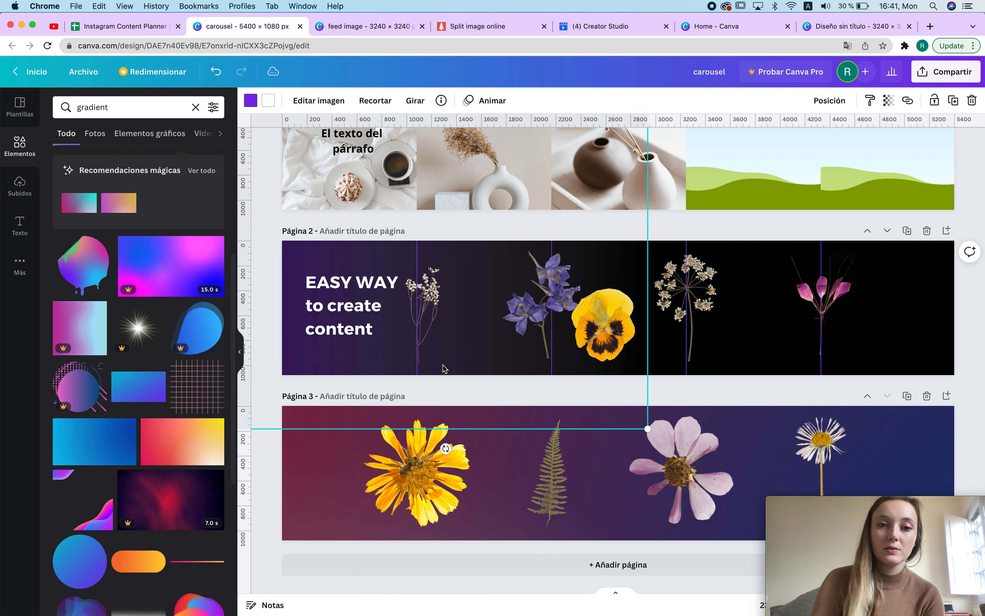
# Step: Search the elements for arrow and place a thin white arrow below the heading on page 2
pyautogui.doubleClick(92, 107)
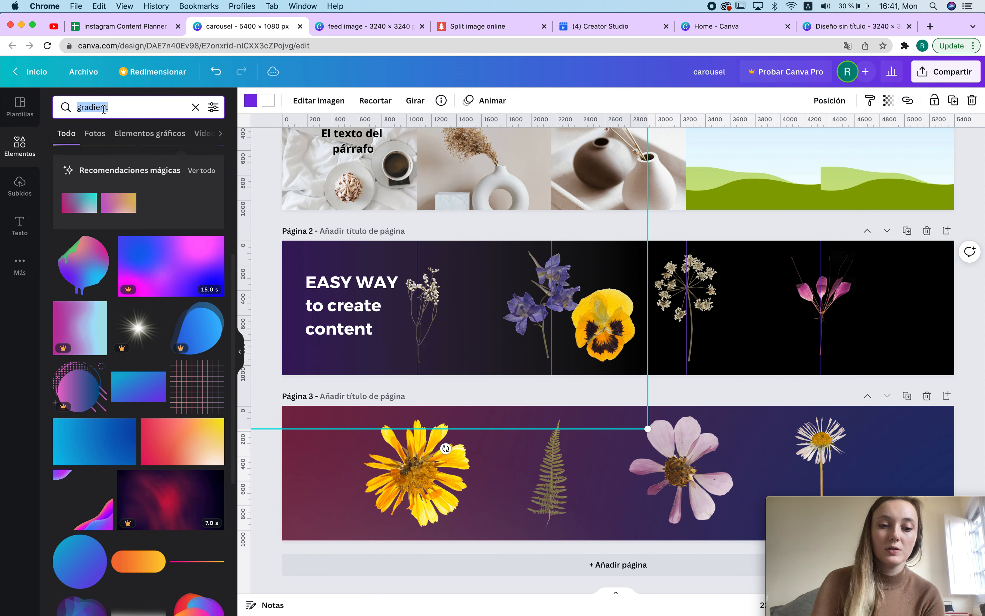
pyautogui.write('arrow')
pyautogui.press('Return')
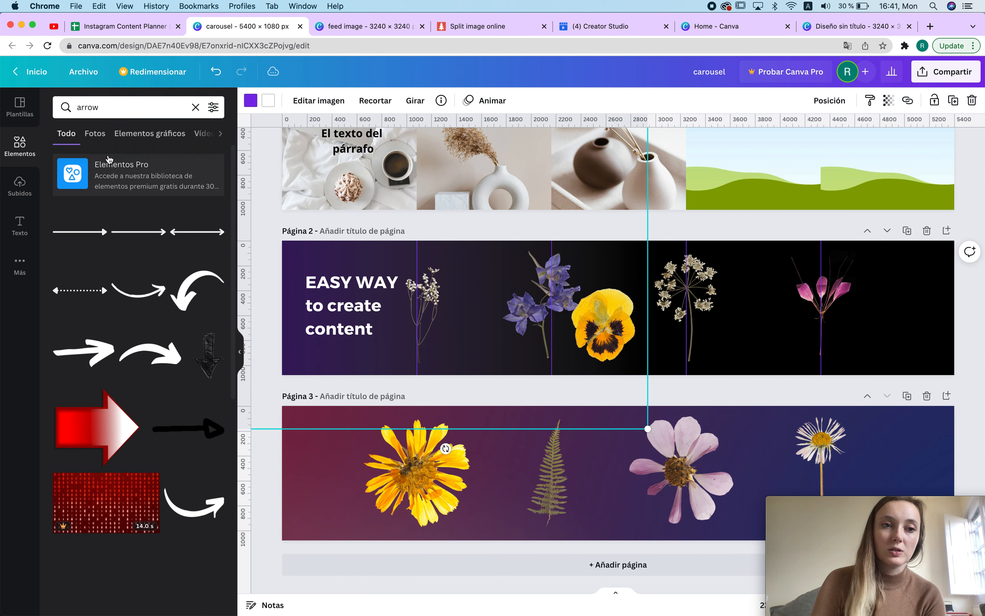
pyautogui.click(82, 231)
pyautogui.moveTo(747, 309); pyautogui.dragTo(401, 378)
pyautogui.click(486, 351)
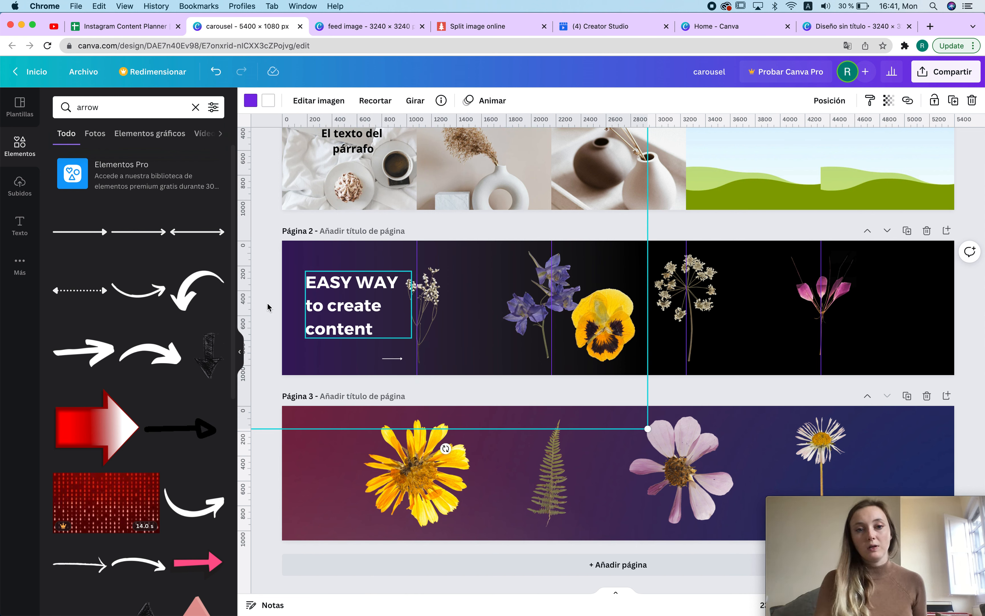
# Step: Shrink the heading to about 75 font size by resizing its text box
pyautogui.click(338, 310)
pyautogui.moveTo(411, 272); pyautogui.dragTo(398, 280)
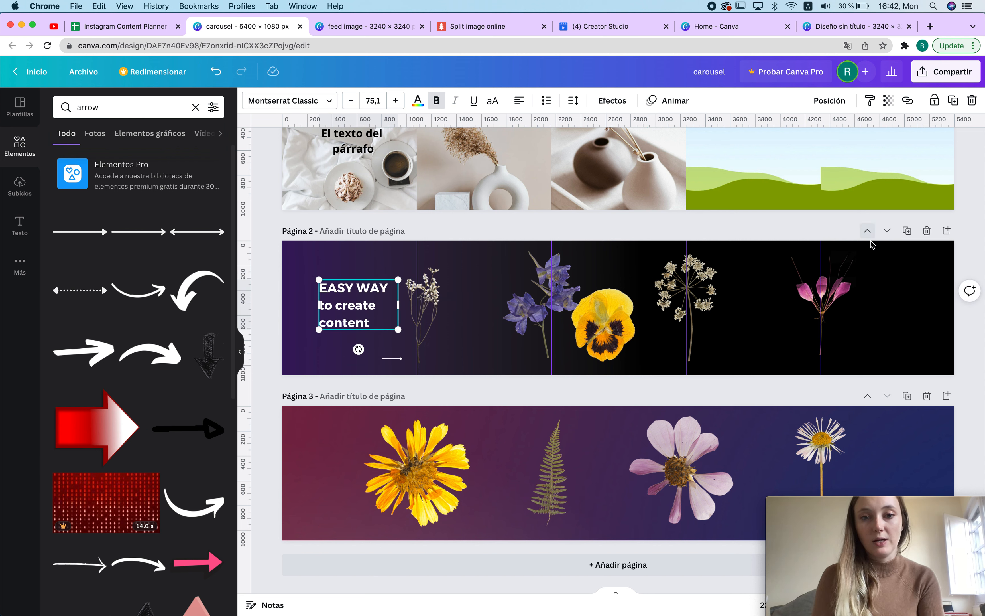
pyautogui.click(878, 250)
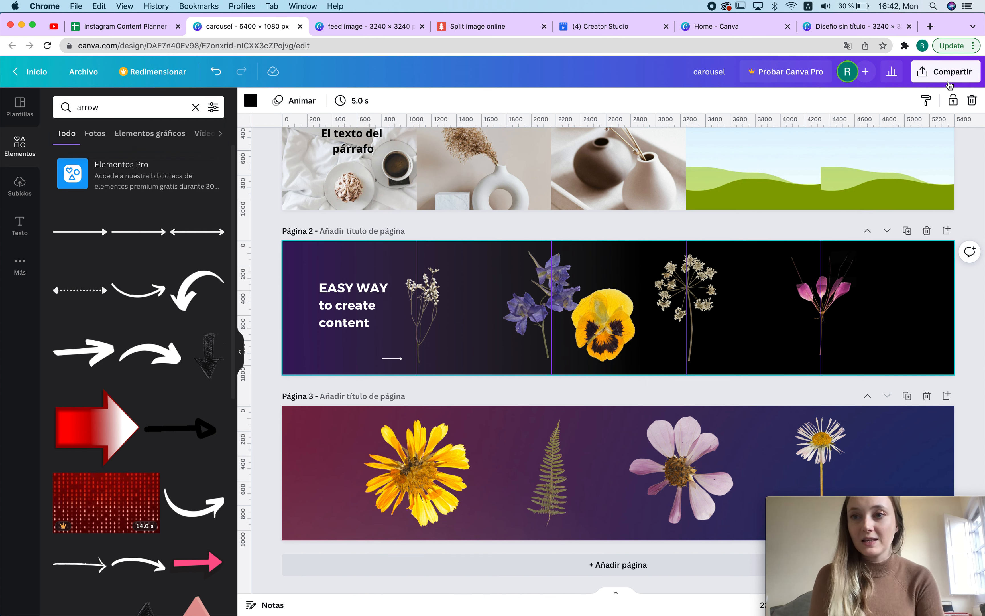
# Step: Download pages 2 and 3 of the carousel as PNG files
pyautogui.click(946, 76)
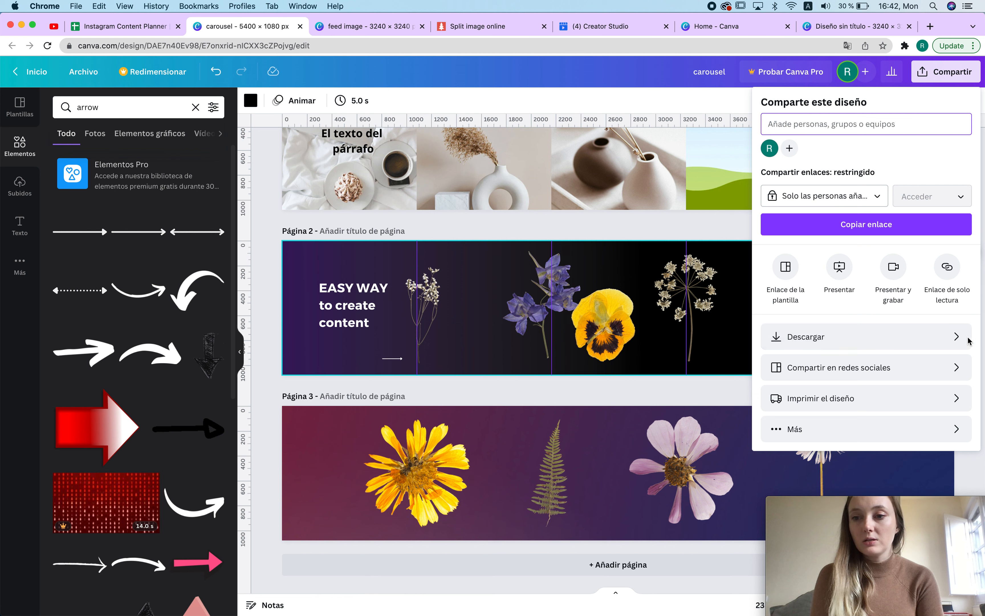
pyautogui.click(951, 340)
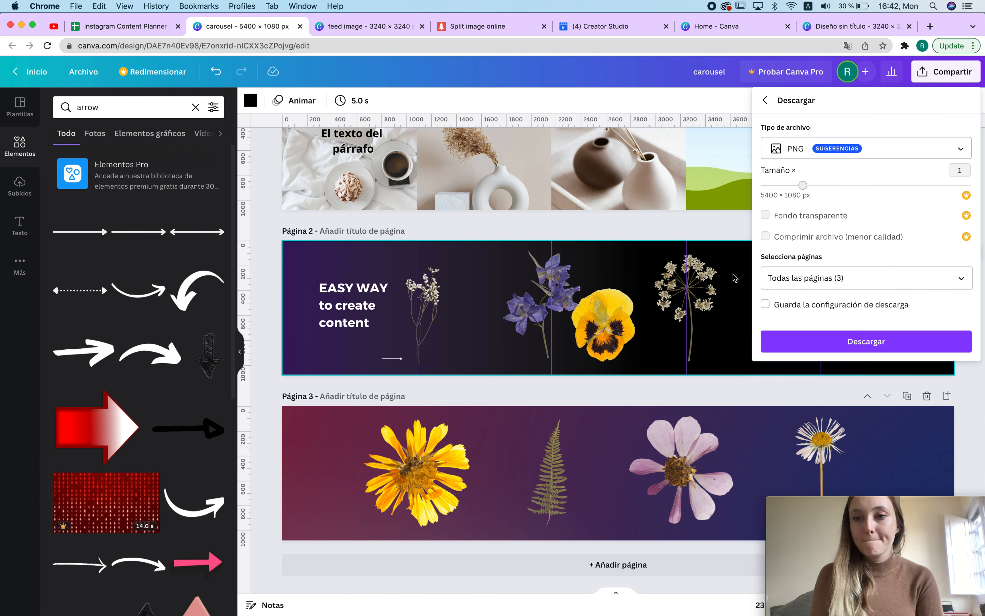
pyautogui.click(882, 277)
pyautogui.click(959, 340)
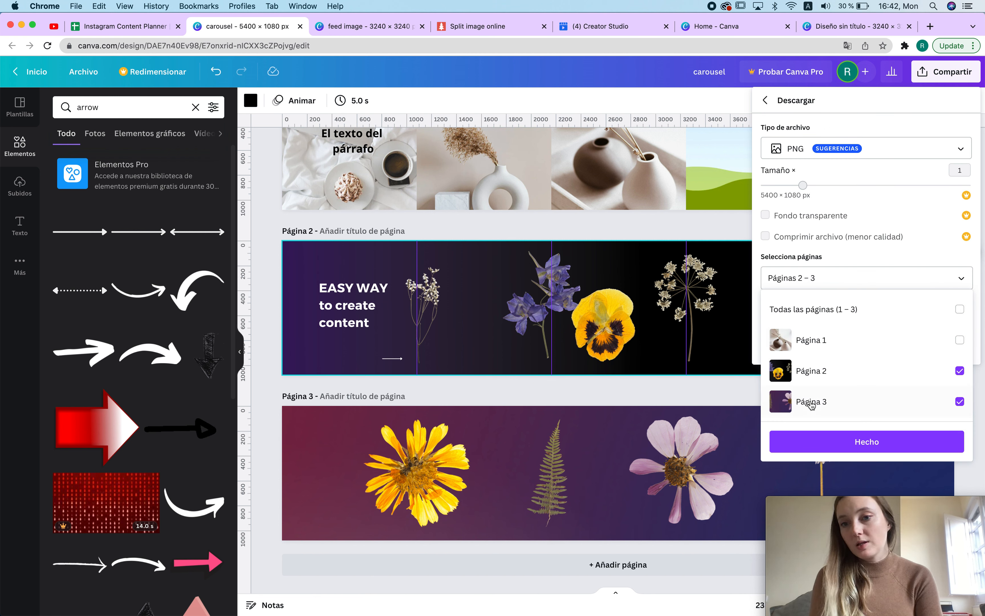
pyautogui.click(839, 442)
pyautogui.click(837, 351)
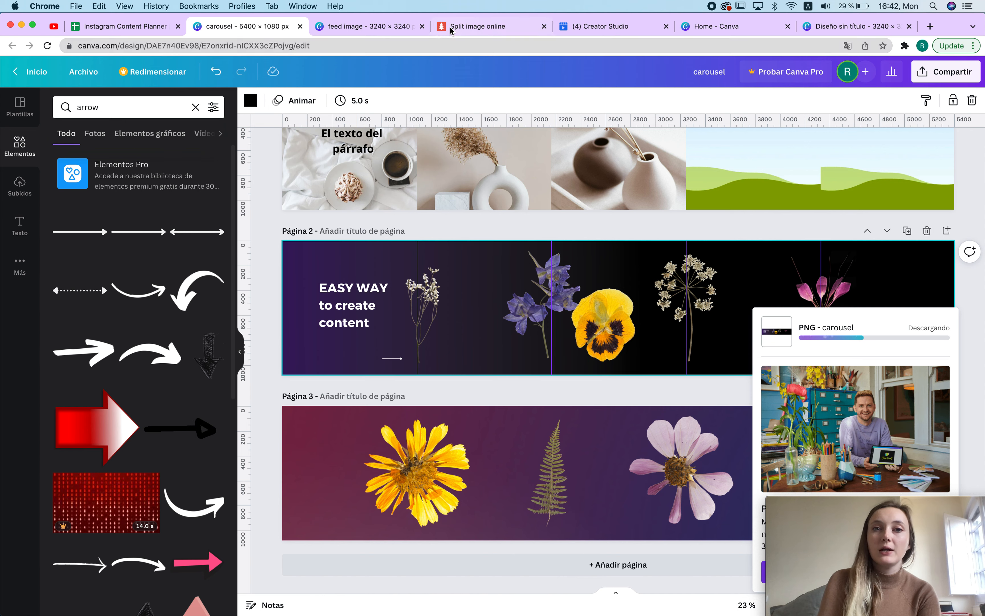
# Step: Load the downloaded 2.png from the carousel folder into the online split image tool
pyautogui.click(490, 26)
pyautogui.scroll(6, 431, 224)
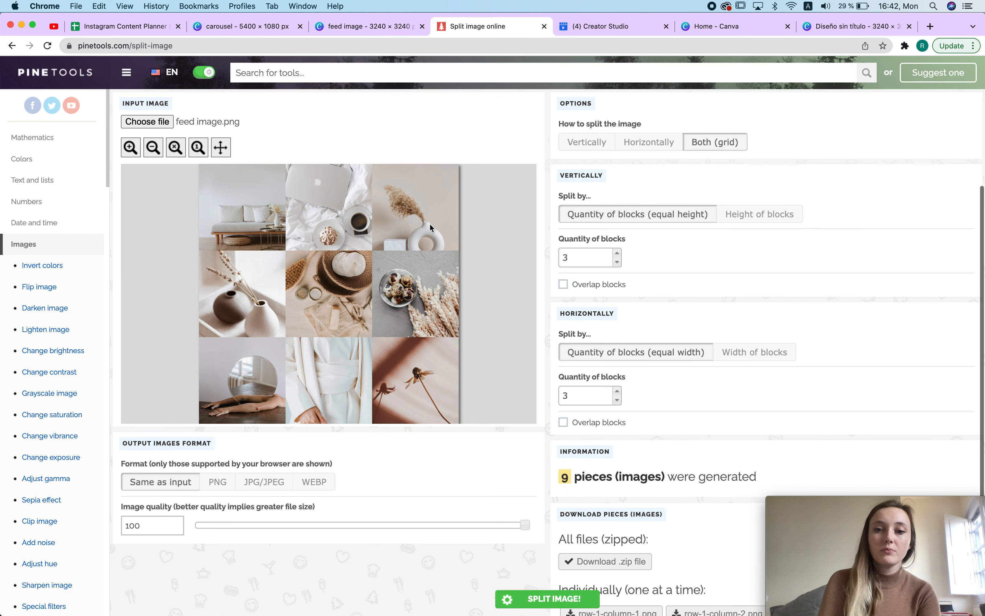
pyautogui.click(243, 26)
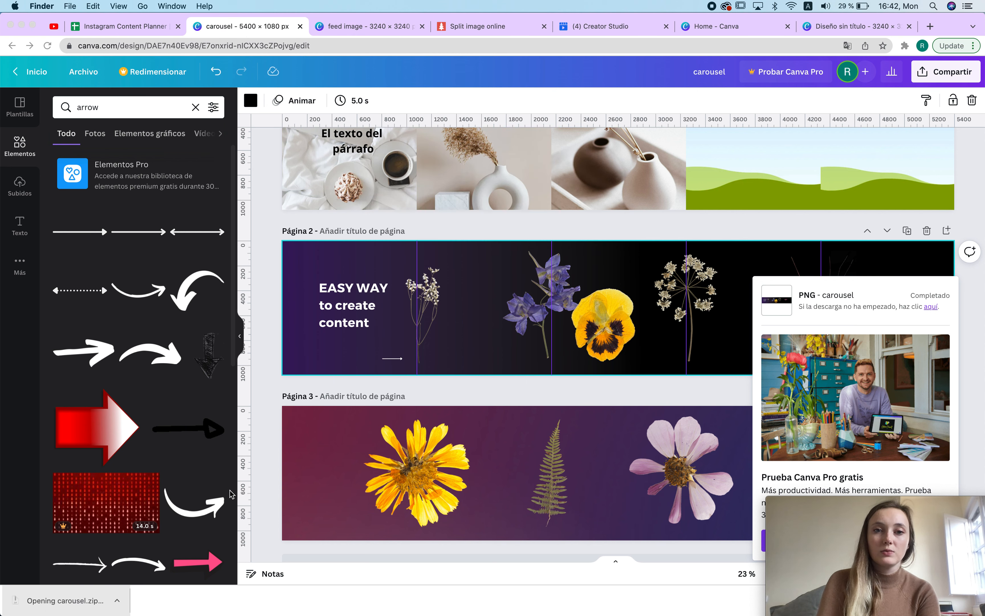
pyautogui.click(536, 98)
pyautogui.click(478, 26)
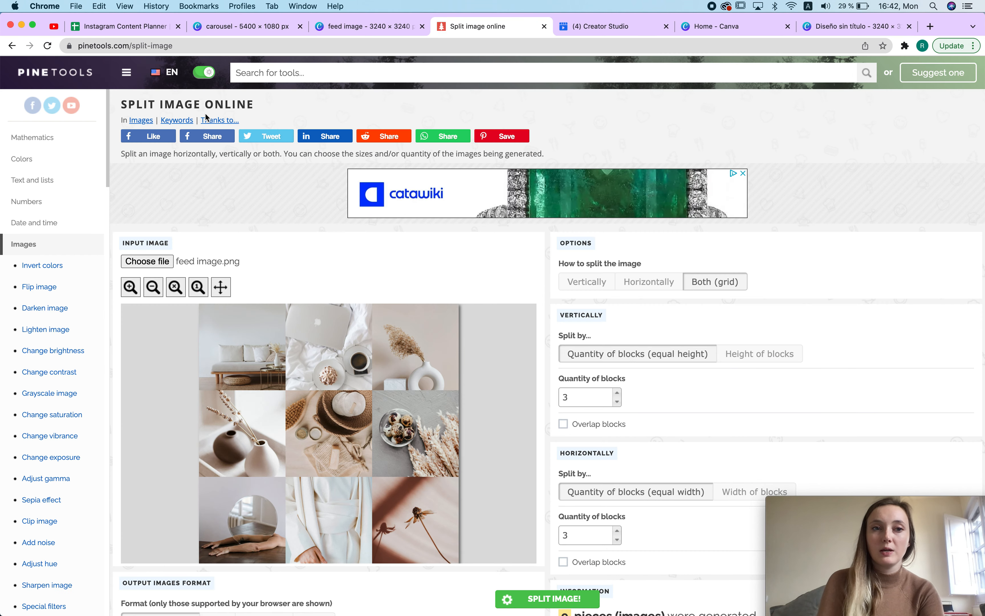
pyautogui.click(209, 265)
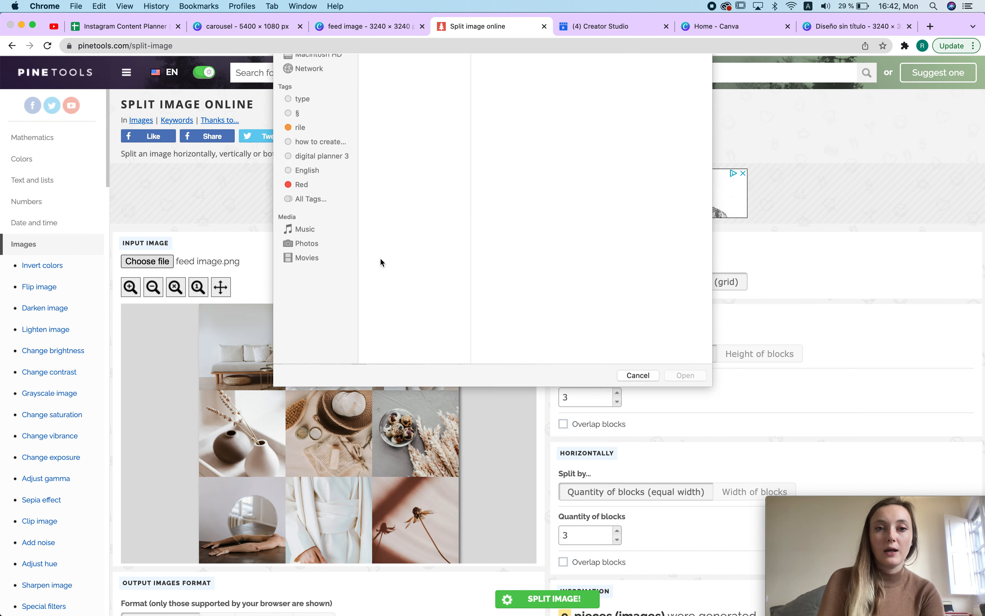
pyautogui.click(318, 140)
pyautogui.click(424, 98)
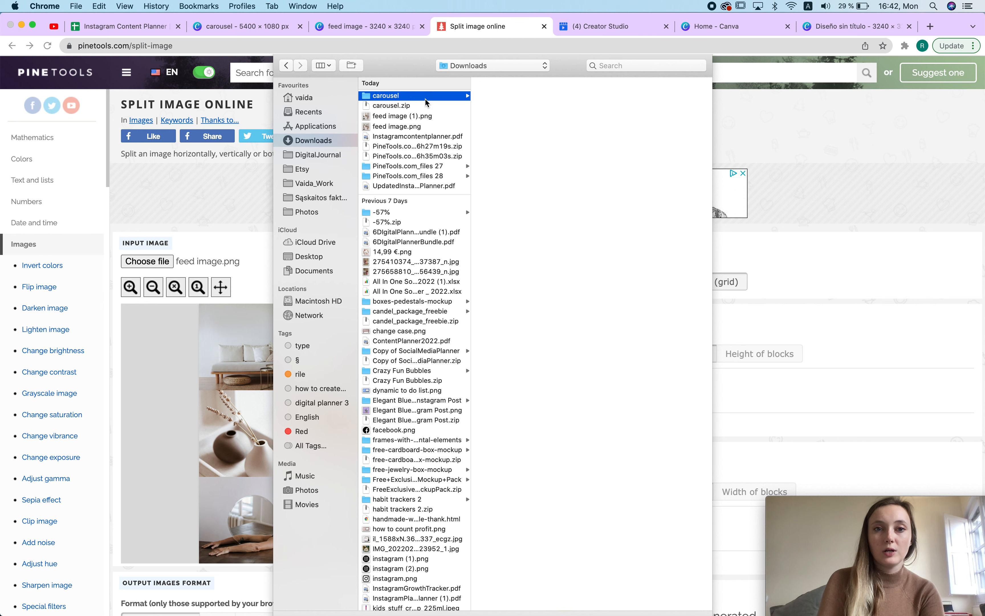
pyautogui.doubleClick(506, 96)
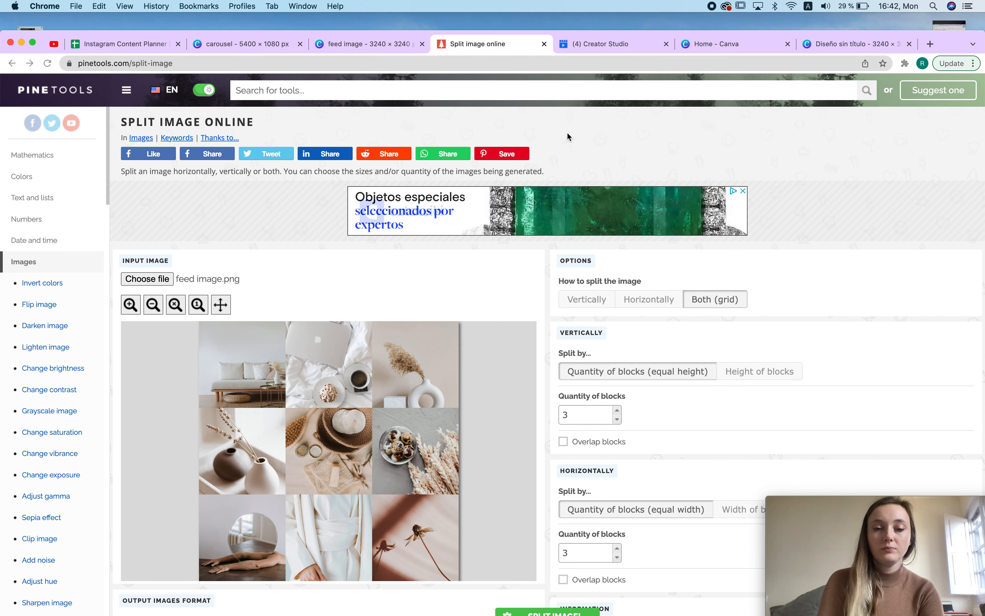
pyautogui.scroll(-1, 700, 346)
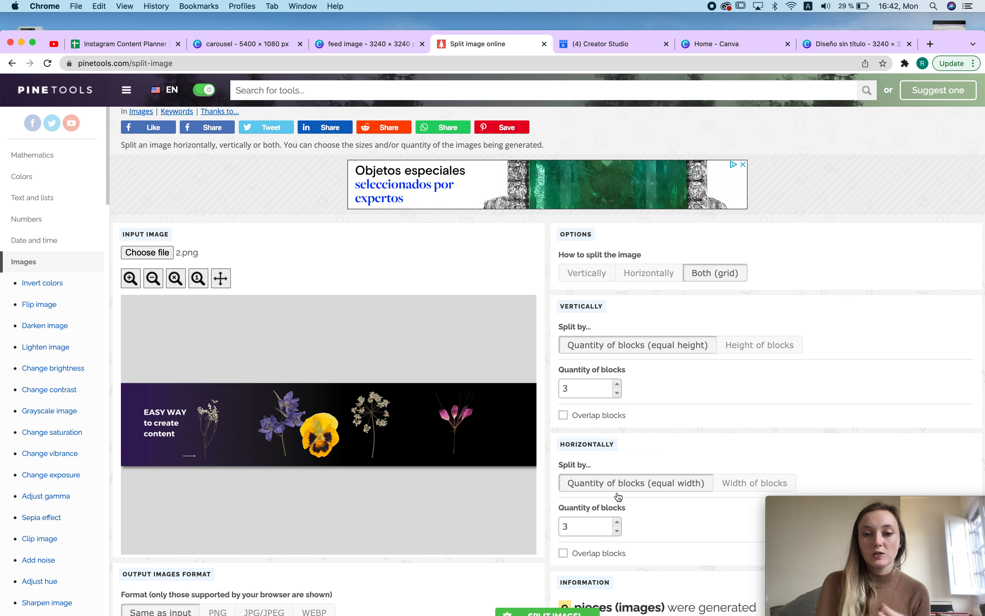
# Step: Set the split to horizontal with 5 blocks of equal width
pyautogui.click(617, 384)
pyautogui.click(617, 383)
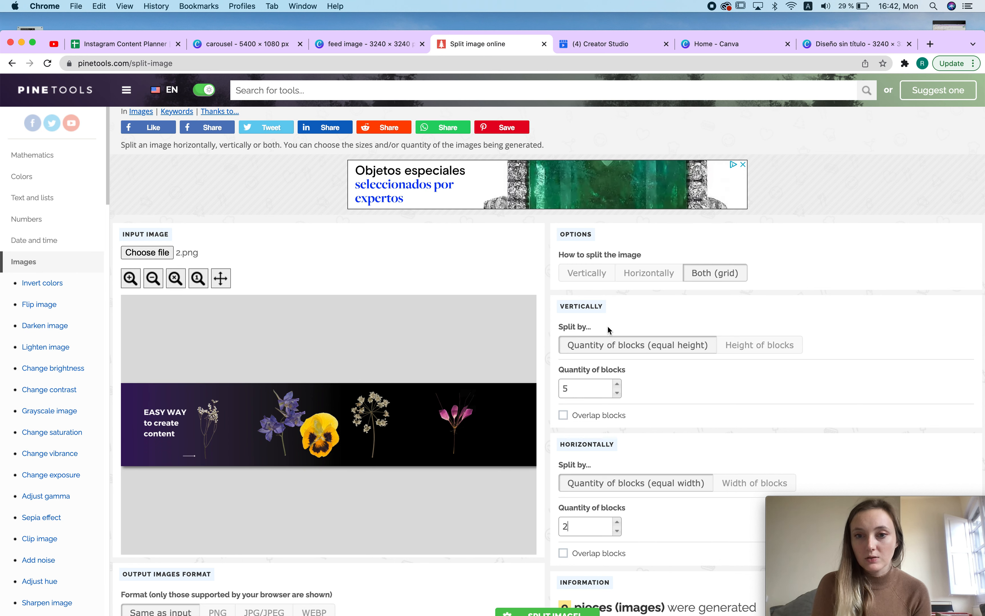
pyautogui.click(584, 272)
pyautogui.click(642, 280)
pyautogui.tripleClick(617, 386)
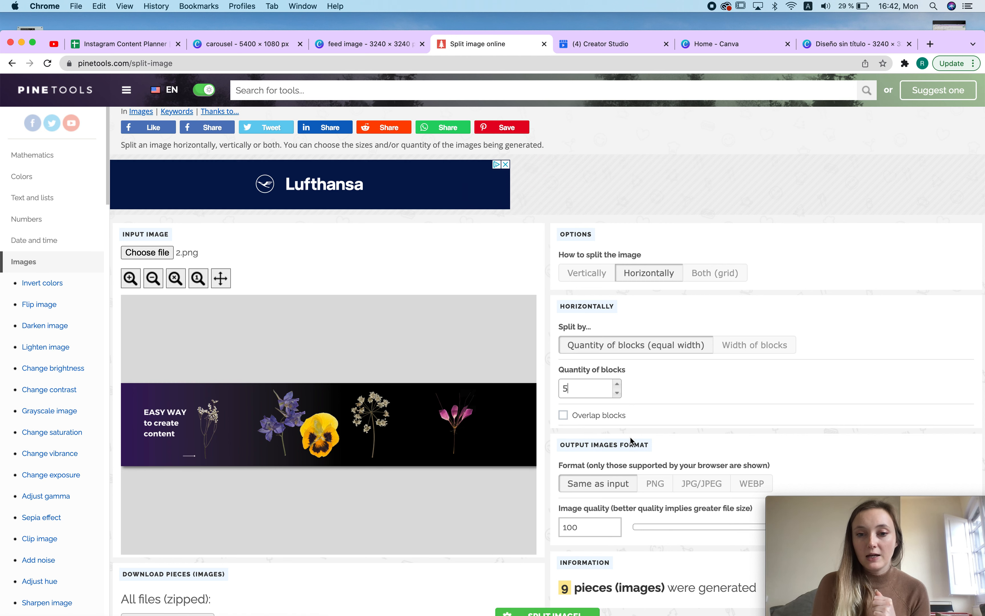
# Step: Split the loaded carousel image horizontally into 5 pieces
pyautogui.scroll(-5, 631, 441)
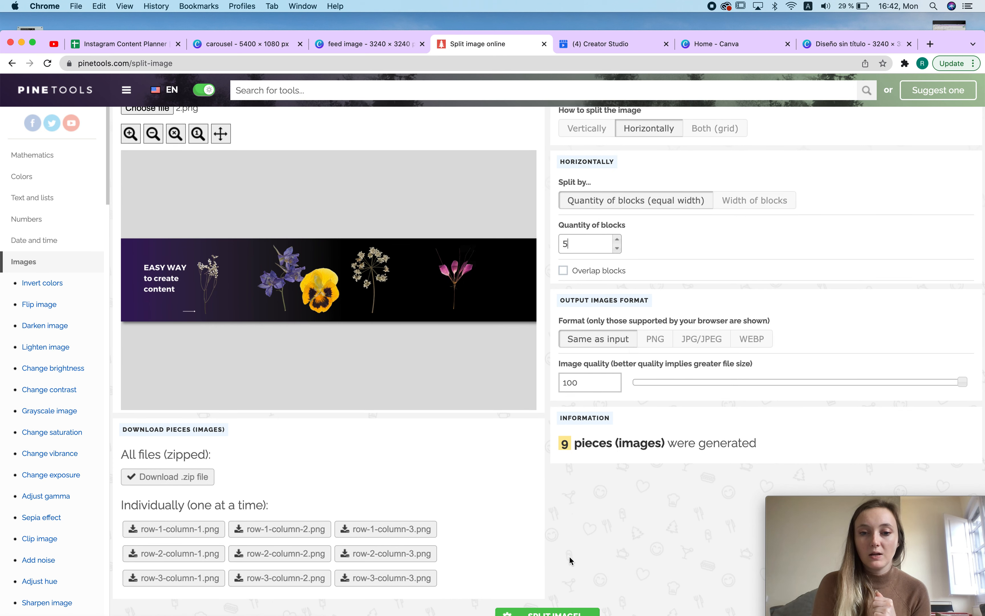
pyautogui.click(548, 611)
pyautogui.click(932, 45)
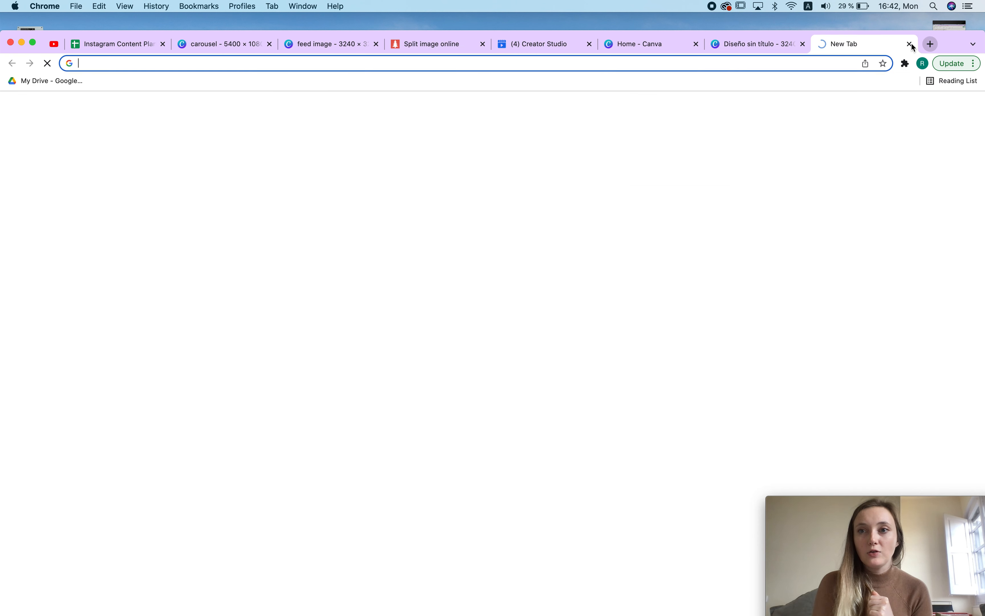
pyautogui.moveTo(936, 31); pyautogui.dragTo(929, 2)
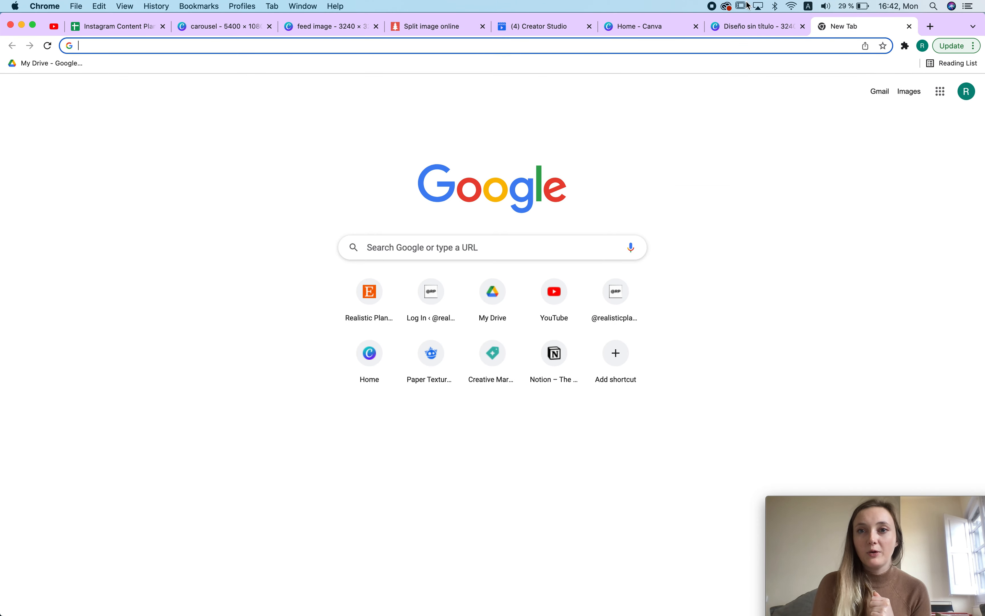
pyautogui.click(437, 26)
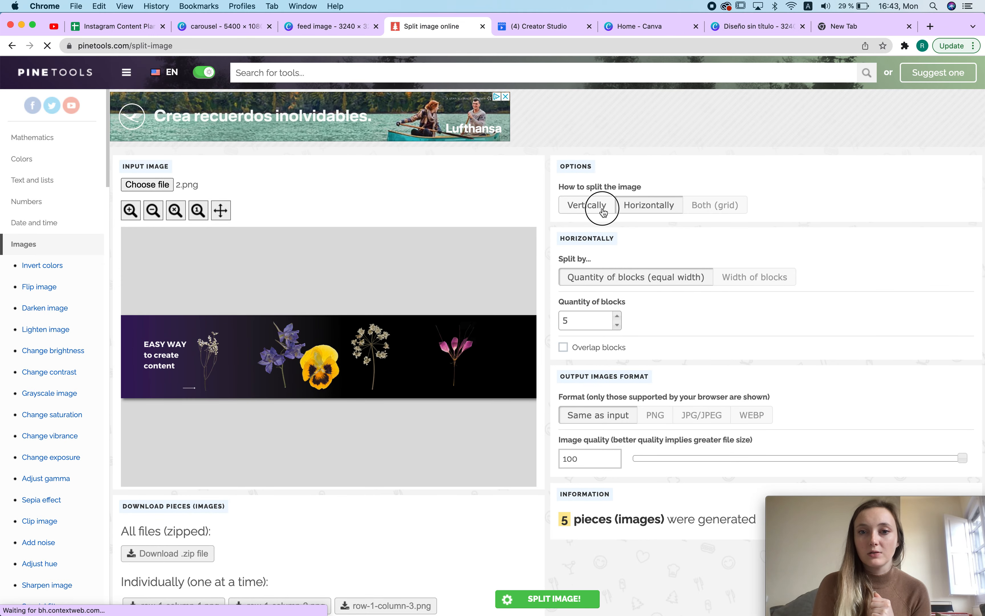
# Step: Switch the split direction to vertical and split the image again into 5 pieces
pyautogui.click(587, 205)
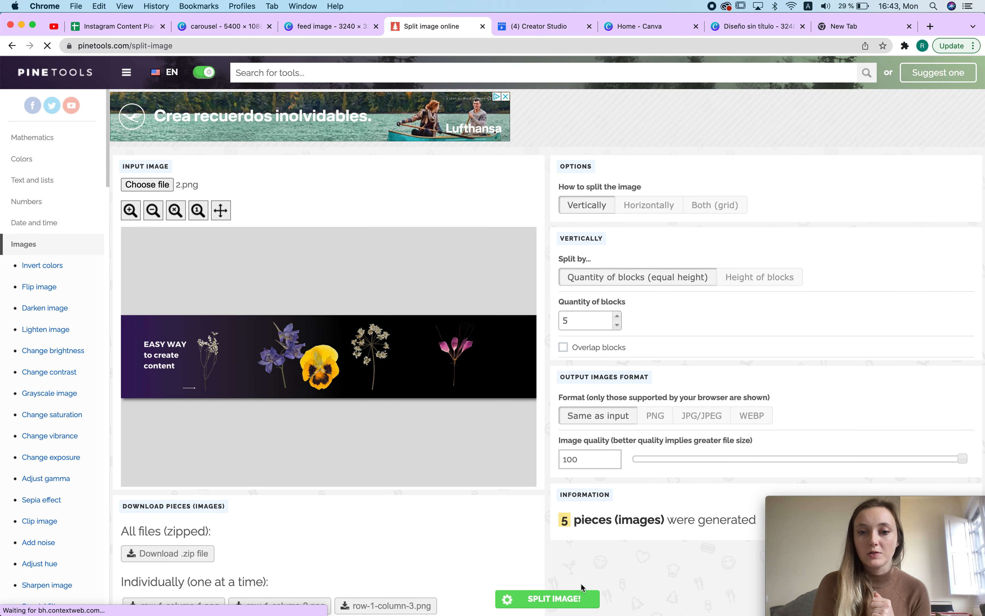
pyautogui.click(551, 596)
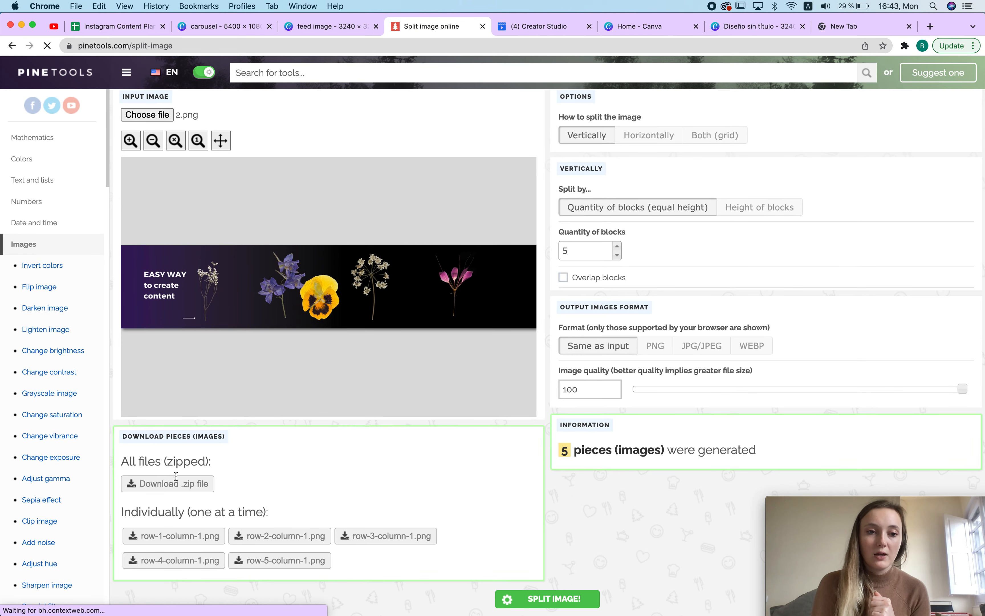
# Step: Download all pieces as a zip file and show the download in Finder
pyautogui.click(150, 485)
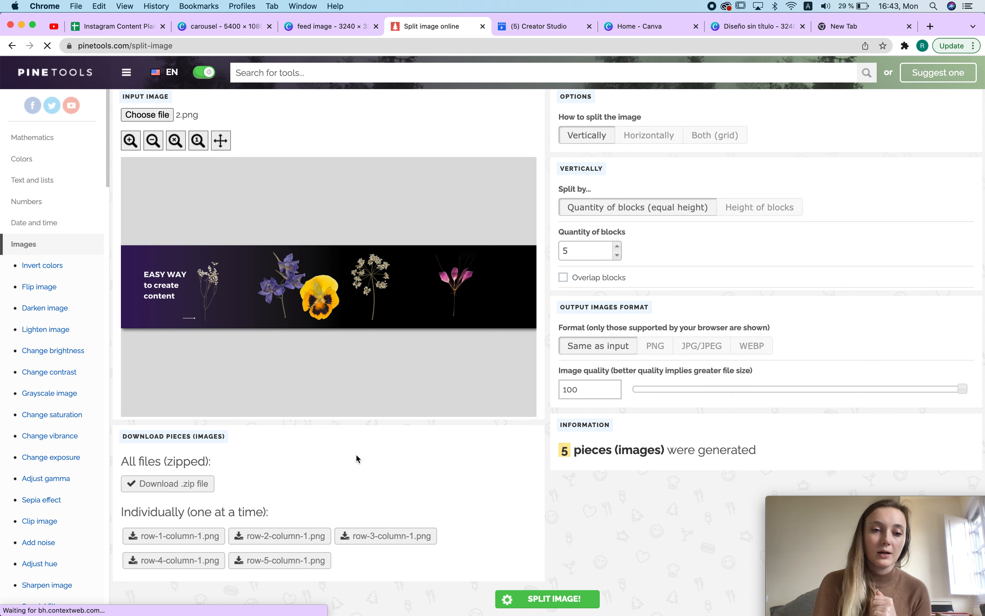
pyautogui.click(117, 601)
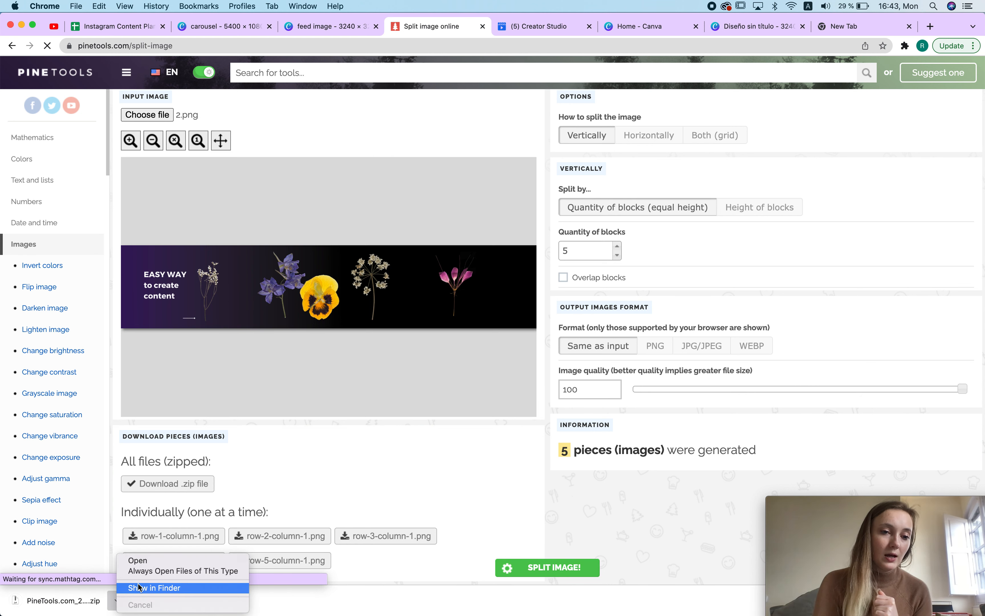
pyautogui.click(141, 587)
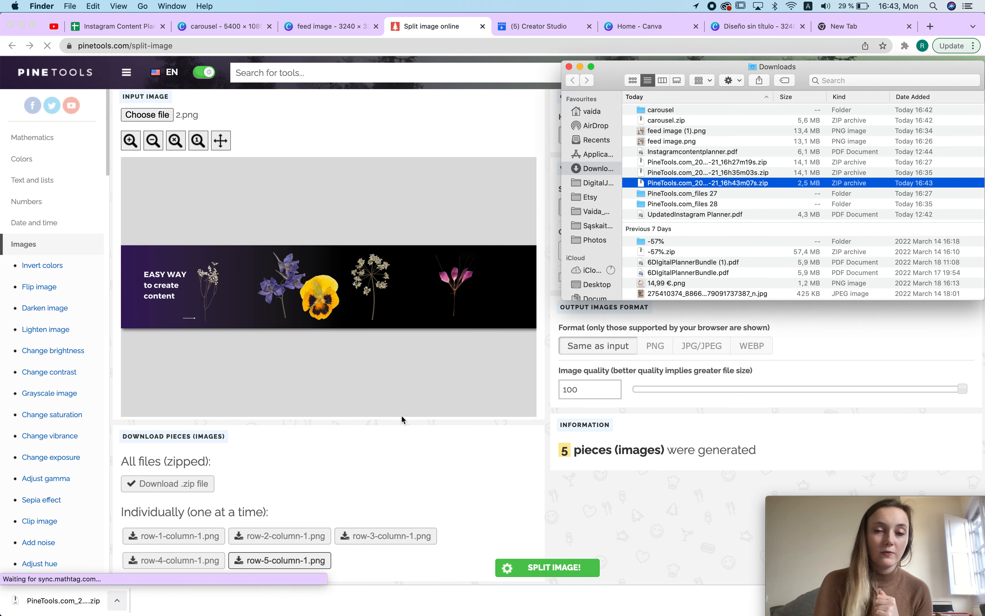
# Step: Extract the downloaded PineTools zip archives in the Downloads folder
pyautogui.doubleClick(706, 182)
pyautogui.click(694, 173)
pyautogui.doubleClick(695, 173)
pyautogui.doubleClick(702, 214)
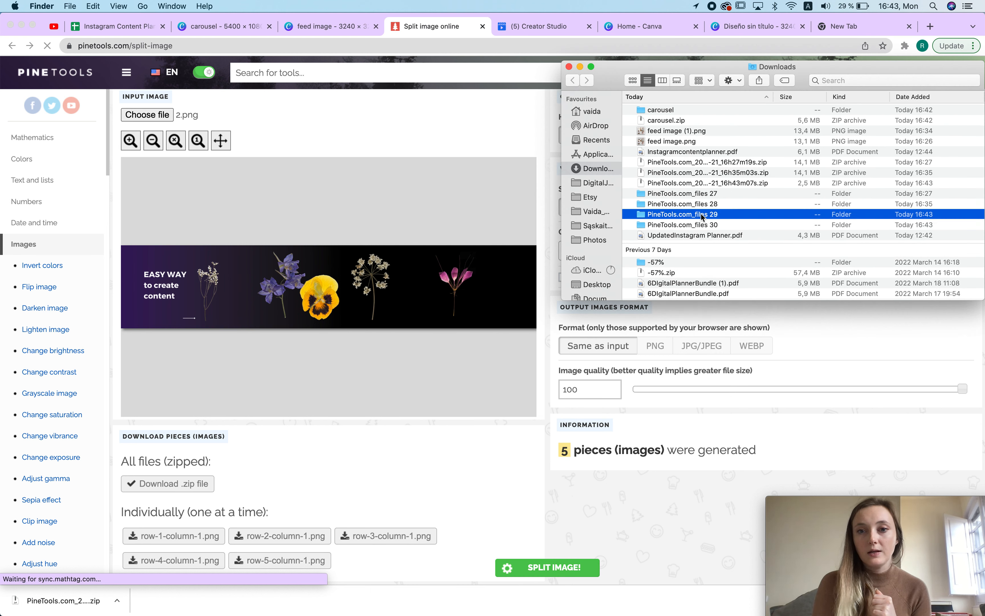
# Step: Browse the extracted PineTools folders and open 2.png from the carousel folder in Preview for comparison
pyautogui.click(677, 130)
pyautogui.click(577, 83)
pyautogui.doubleClick(694, 225)
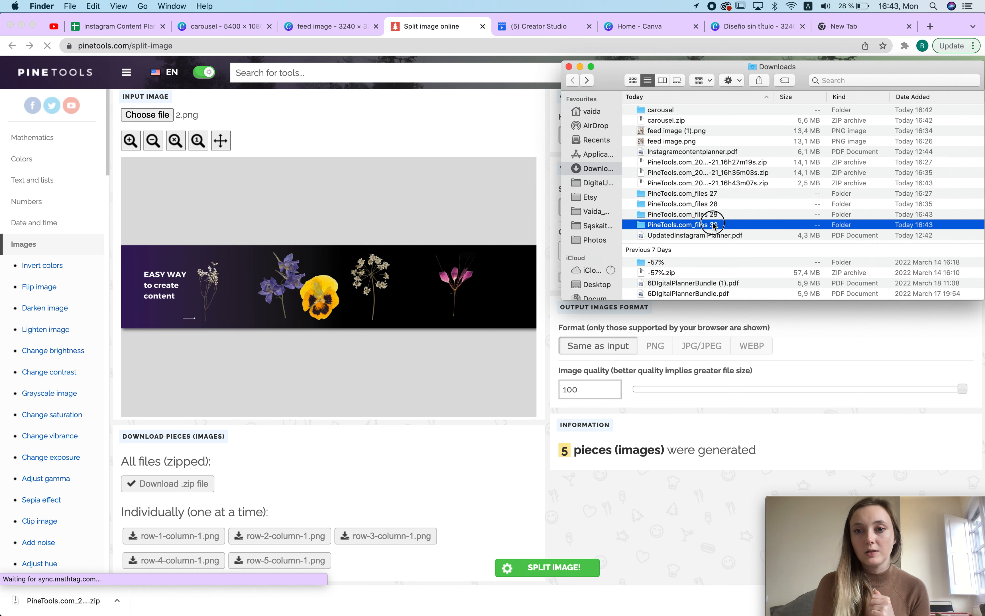
pyautogui.click(572, 83)
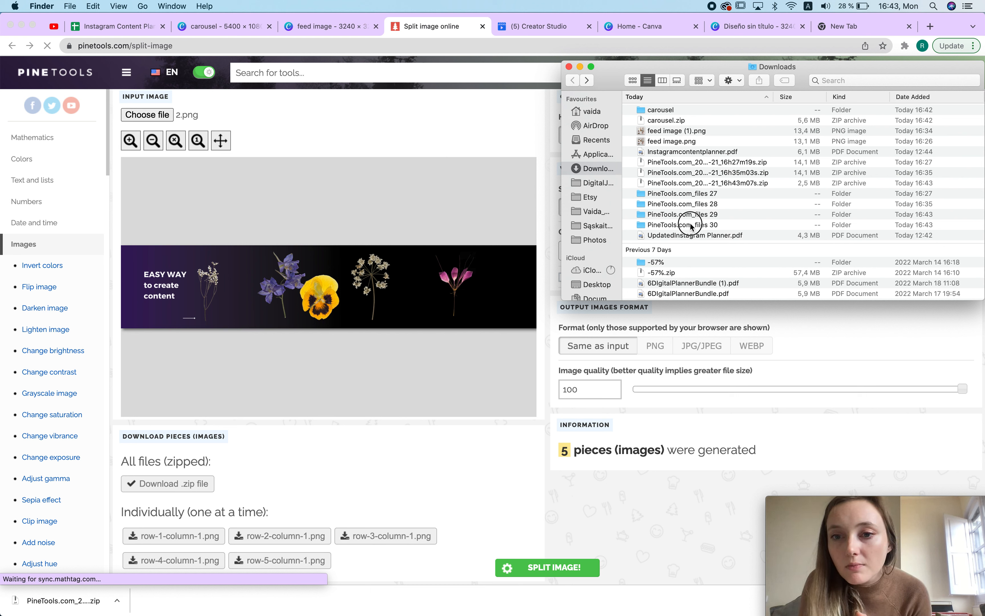
pyautogui.click(691, 225)
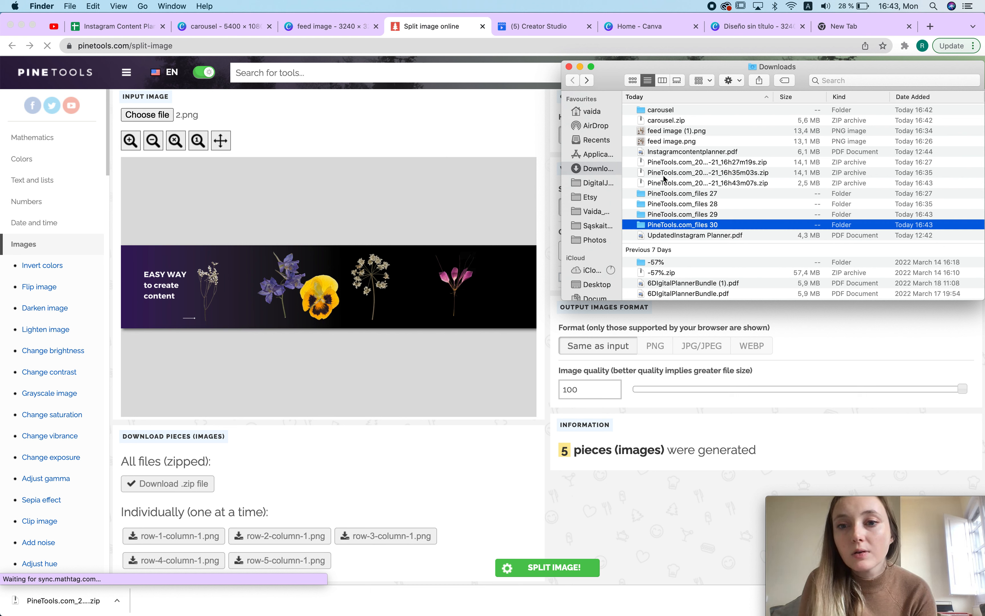
pyautogui.doubleClick(691, 226)
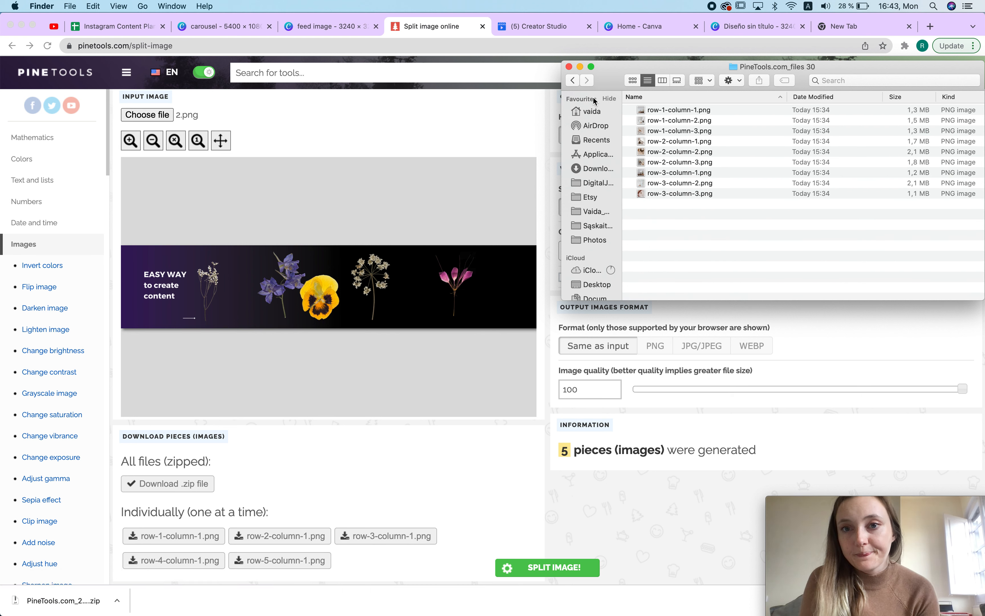
pyautogui.click(572, 80)
pyautogui.doubleClick(672, 205)
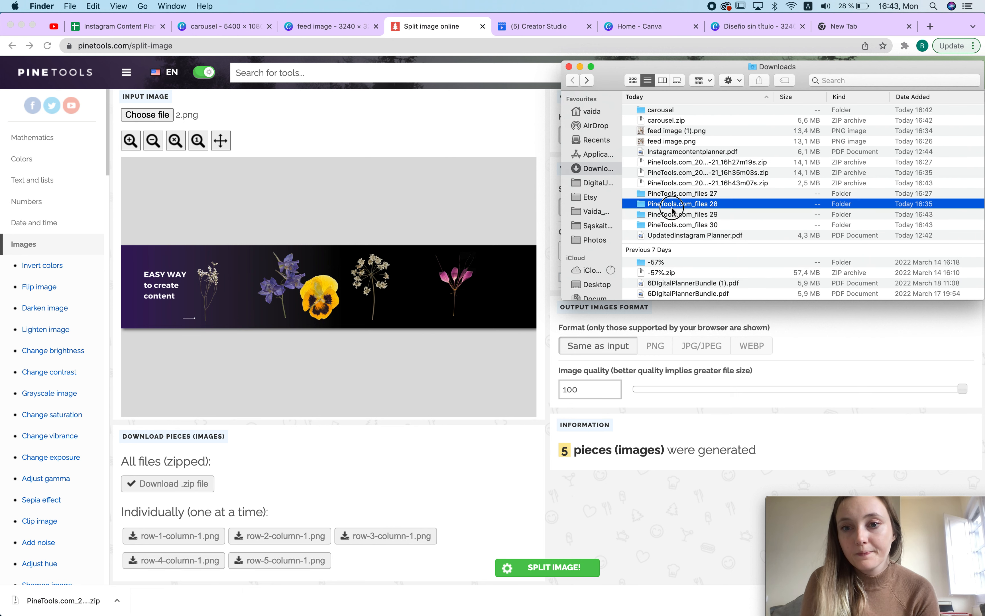
pyautogui.click(573, 81)
pyautogui.doubleClick(688, 191)
pyautogui.click(572, 80)
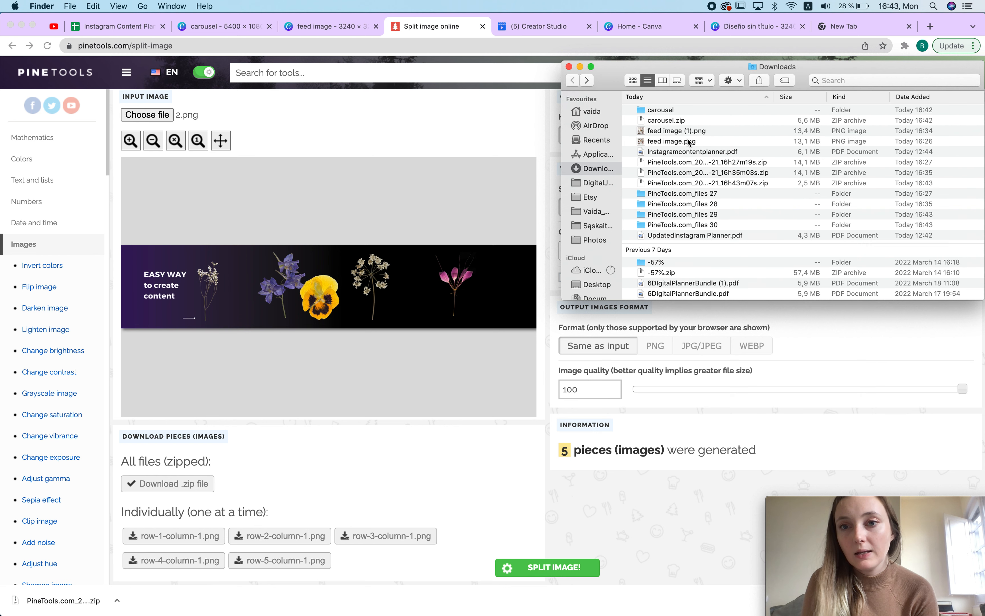
pyautogui.doubleClick(662, 111)
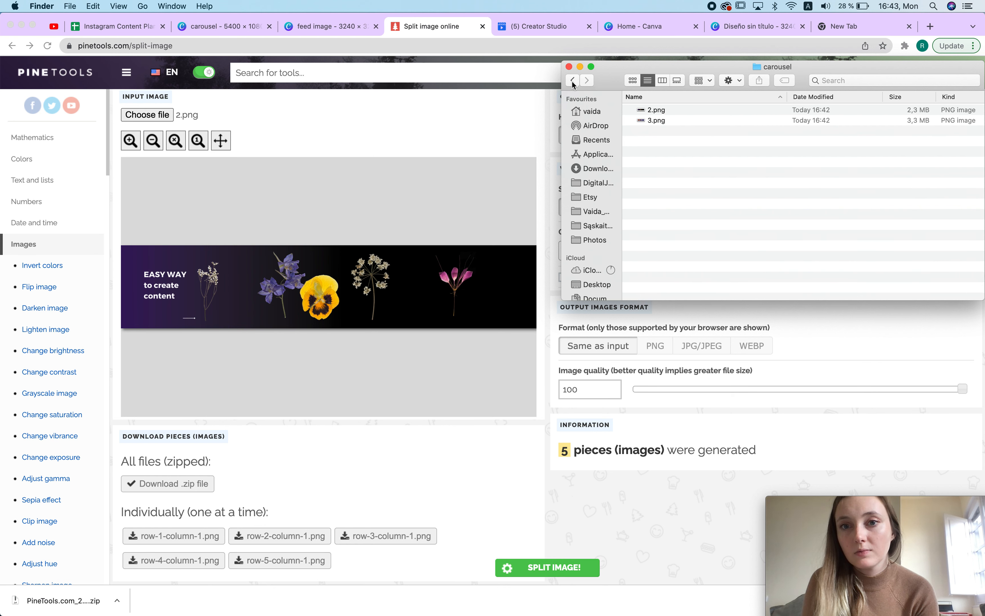
pyautogui.doubleClick(656, 110)
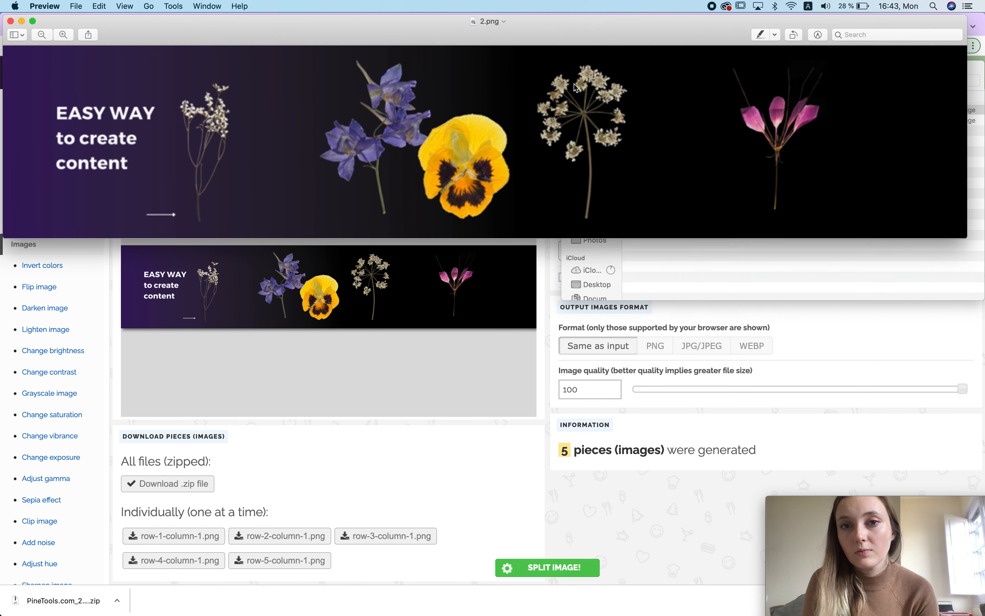
pyautogui.click(10, 21)
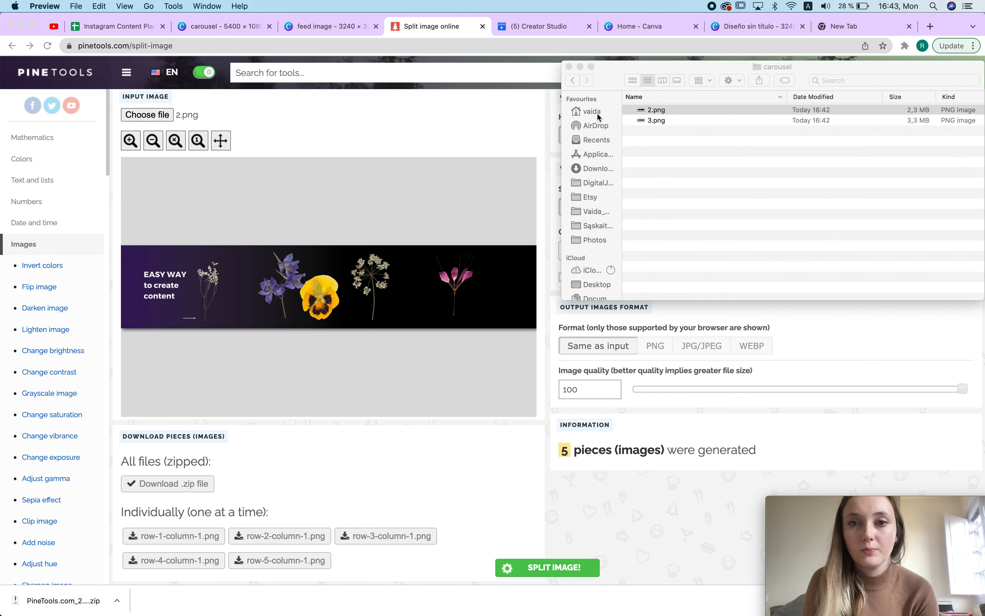
# Step: Open each PineTools.com_files folder in Downloads to find the newly split pieces
pyautogui.click(572, 79)
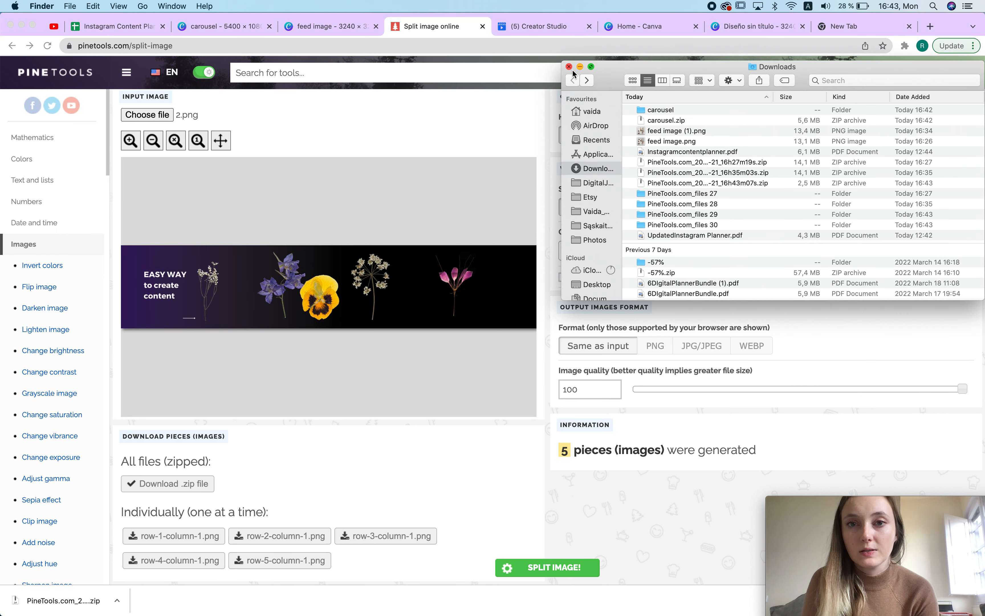
pyautogui.doubleClick(690, 227)
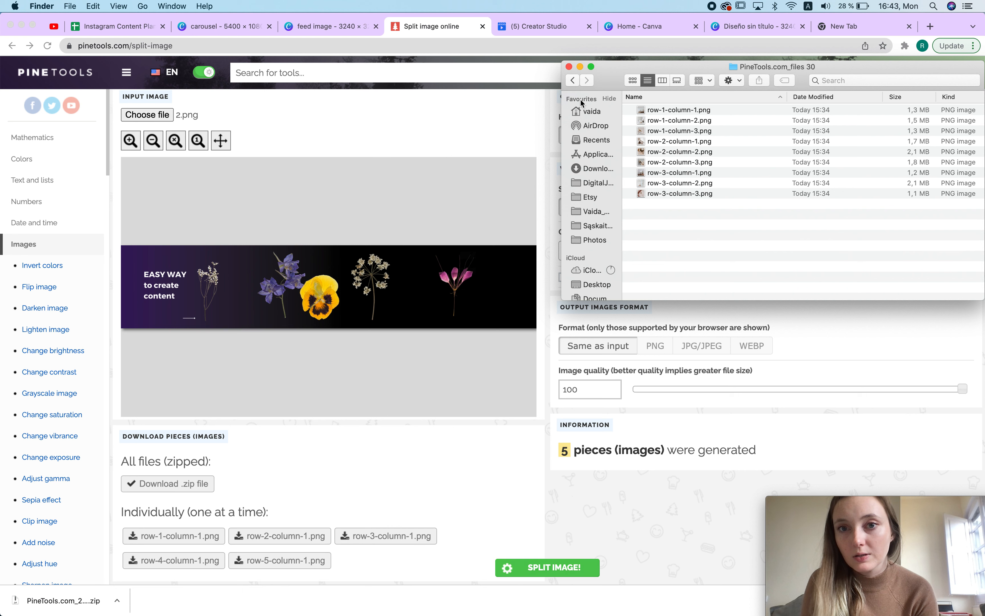
pyautogui.click(572, 81)
pyautogui.doubleClick(684, 214)
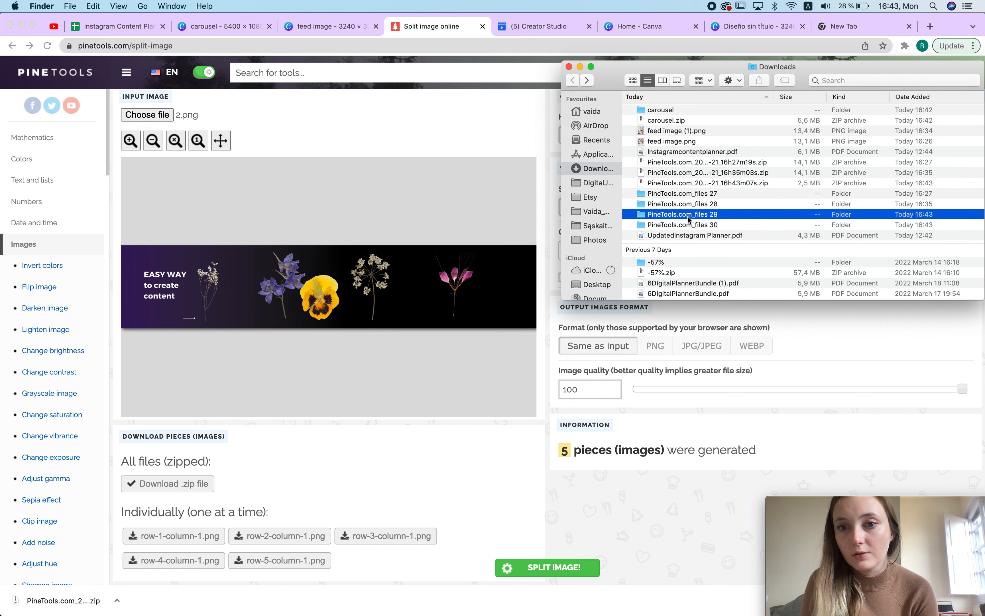
pyautogui.click(572, 80)
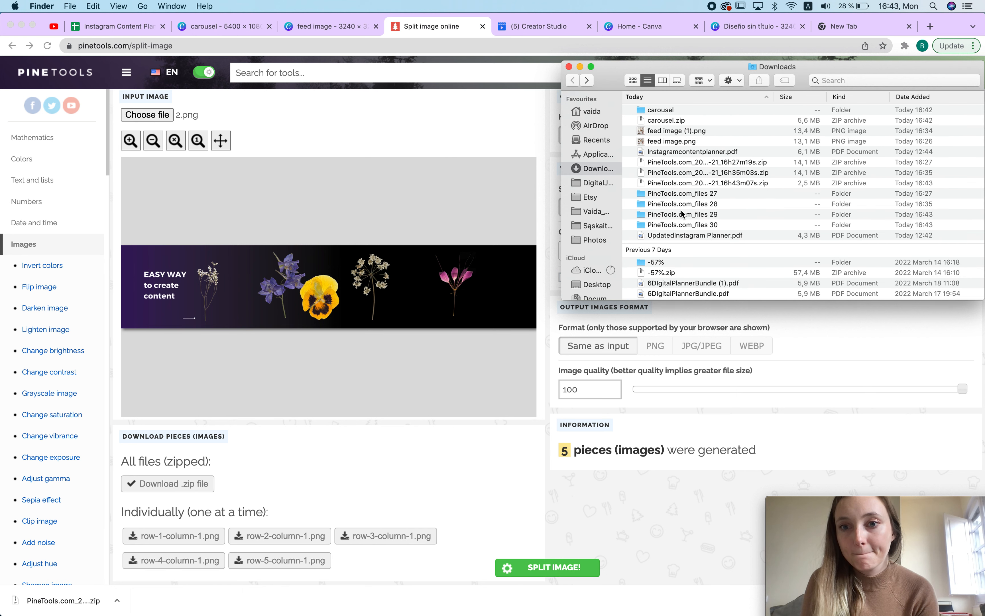
pyautogui.doubleClick(674, 204)
pyautogui.click(674, 120)
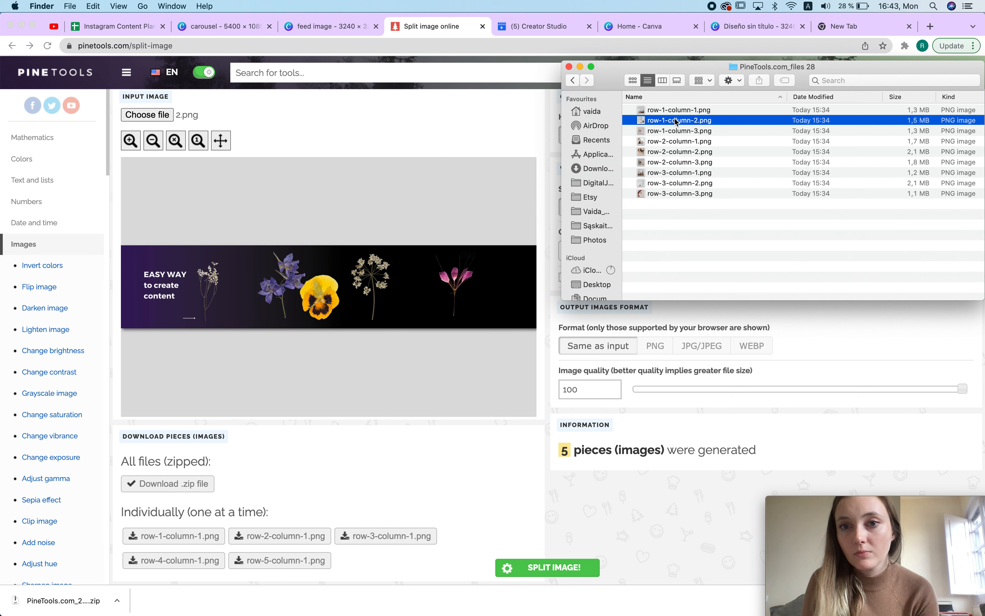
pyautogui.press('cmd+[')
pyautogui.doubleClick(664, 195)
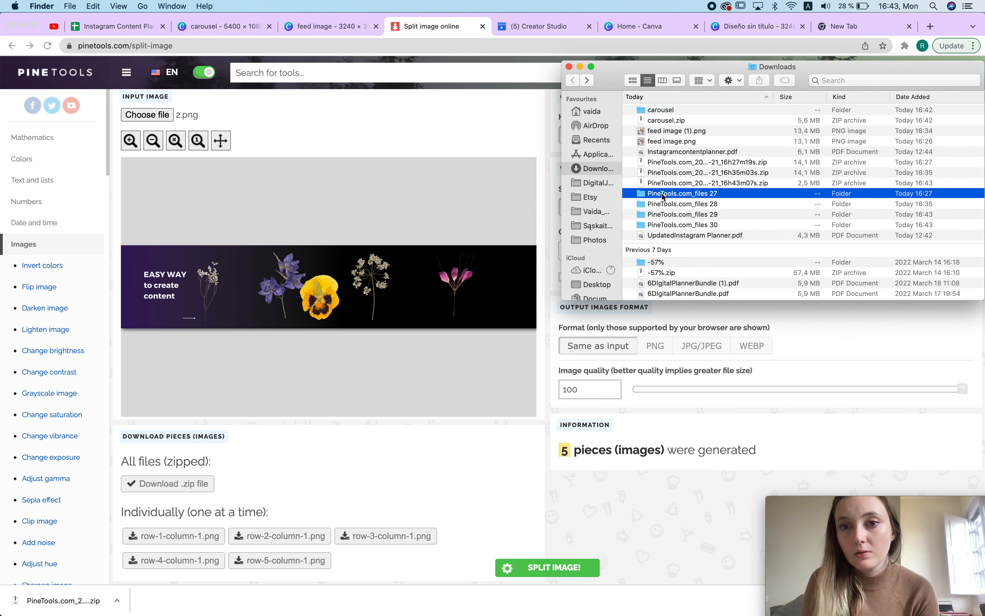
pyautogui.click(571, 81)
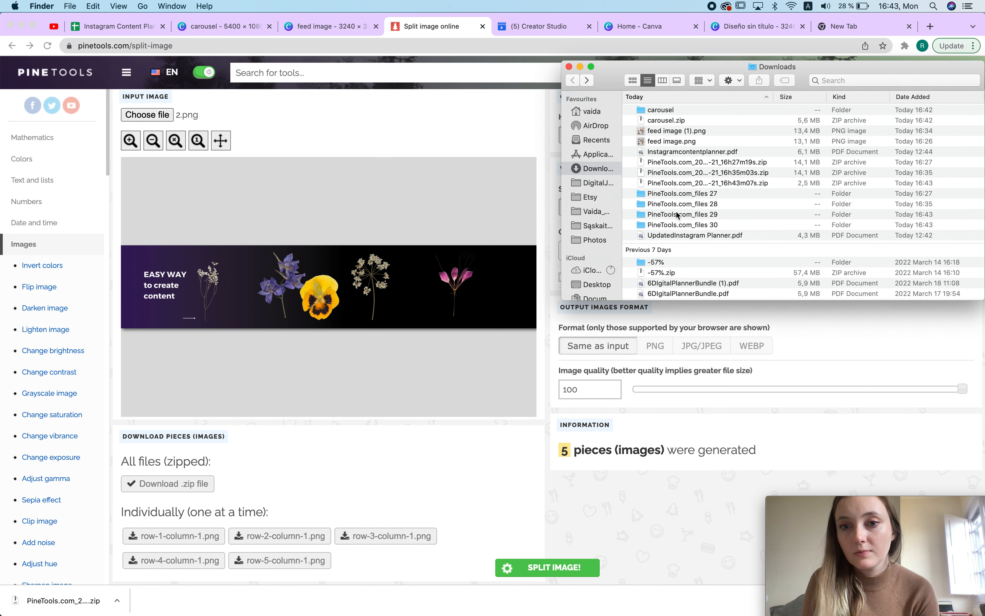
pyautogui.click(671, 184)
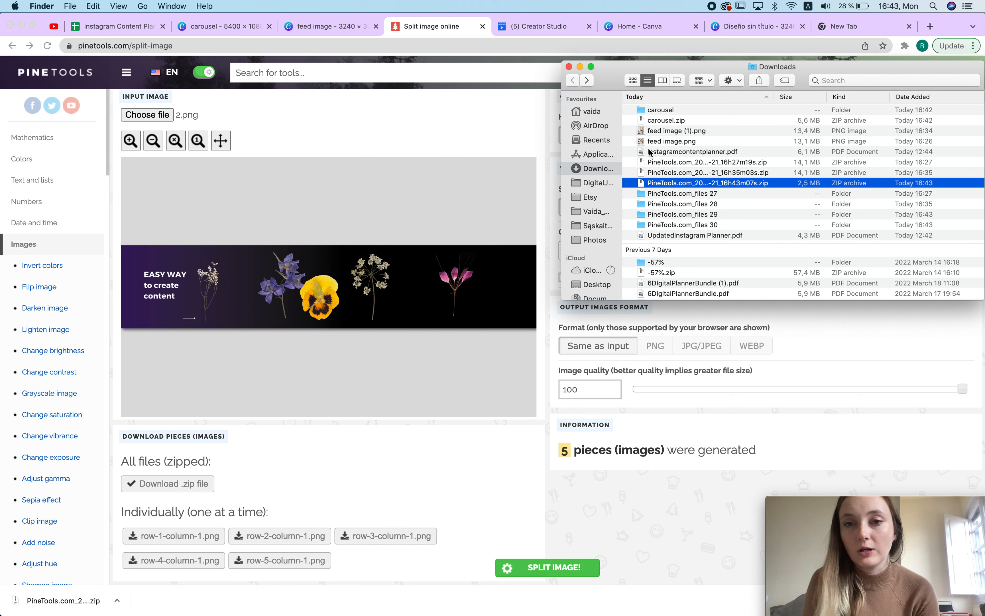
# Step: Extract the latest PineTools zip archives again in Downloads
pyautogui.doubleClick(689, 183)
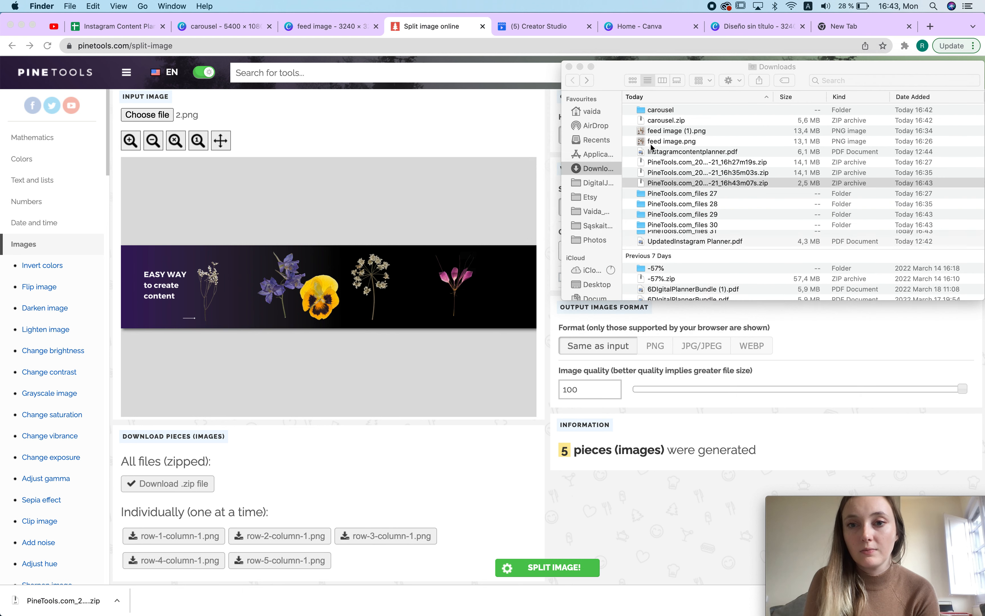
pyautogui.doubleClick(674, 175)
pyautogui.doubleClick(667, 163)
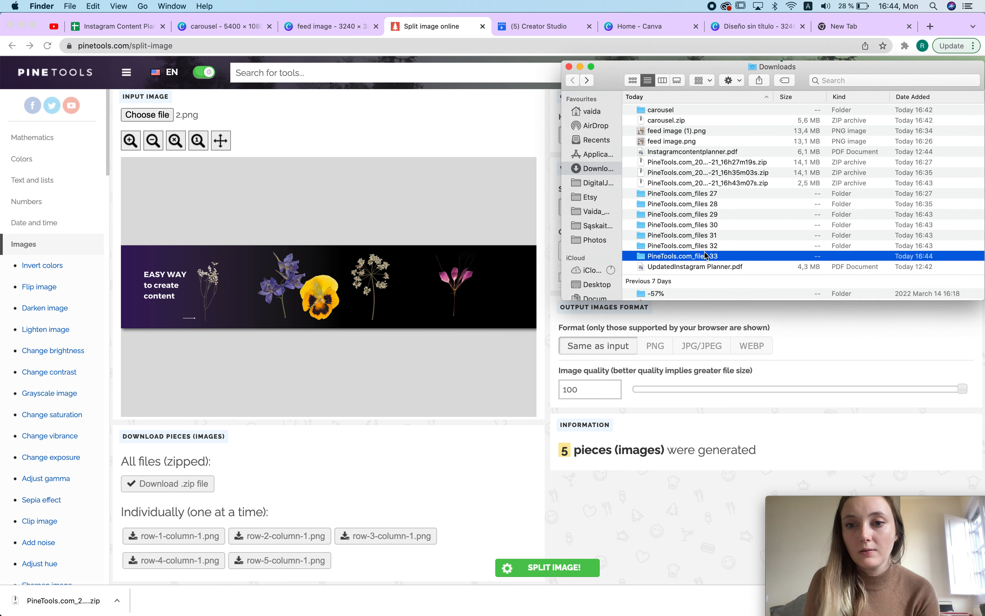
# Step: Inspect the newly extracted PineTools.com_files folders to locate the five carousel pieces
pyautogui.doubleClick(706, 256)
pyautogui.click(572, 80)
pyautogui.click(673, 255)
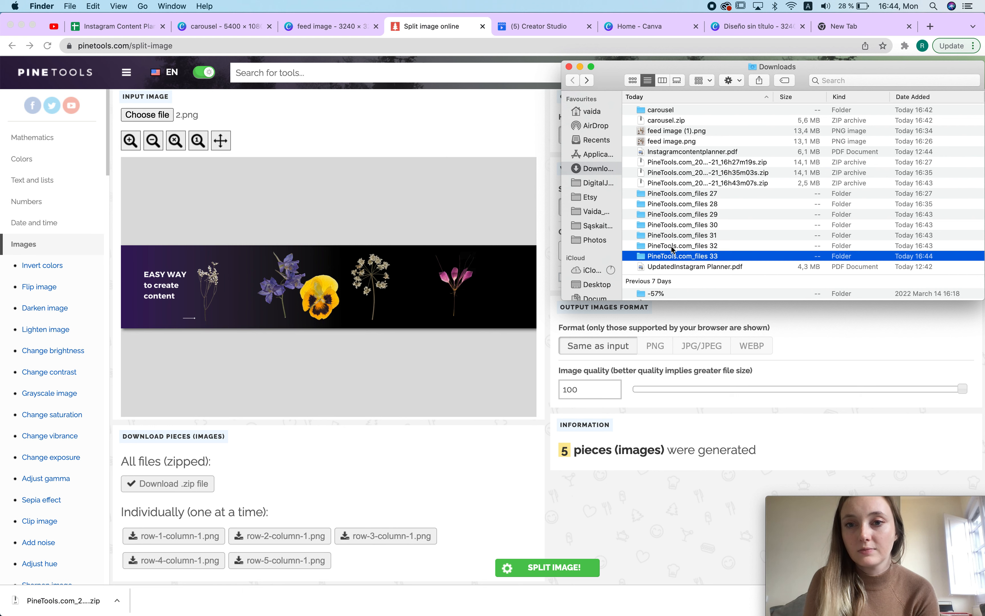
pyautogui.doubleClick(672, 246)
pyautogui.click(572, 81)
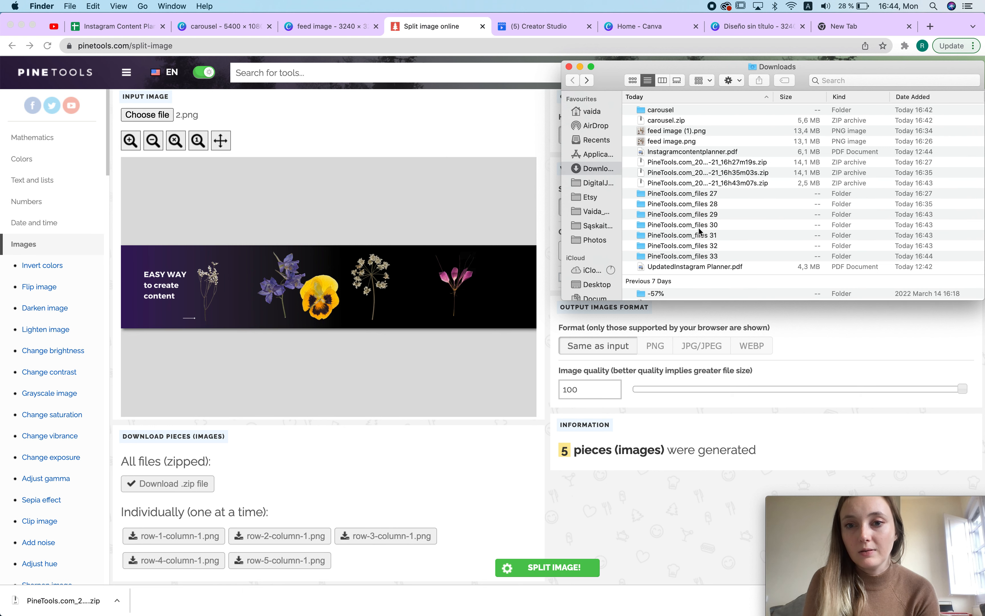
pyautogui.doubleClick(666, 235)
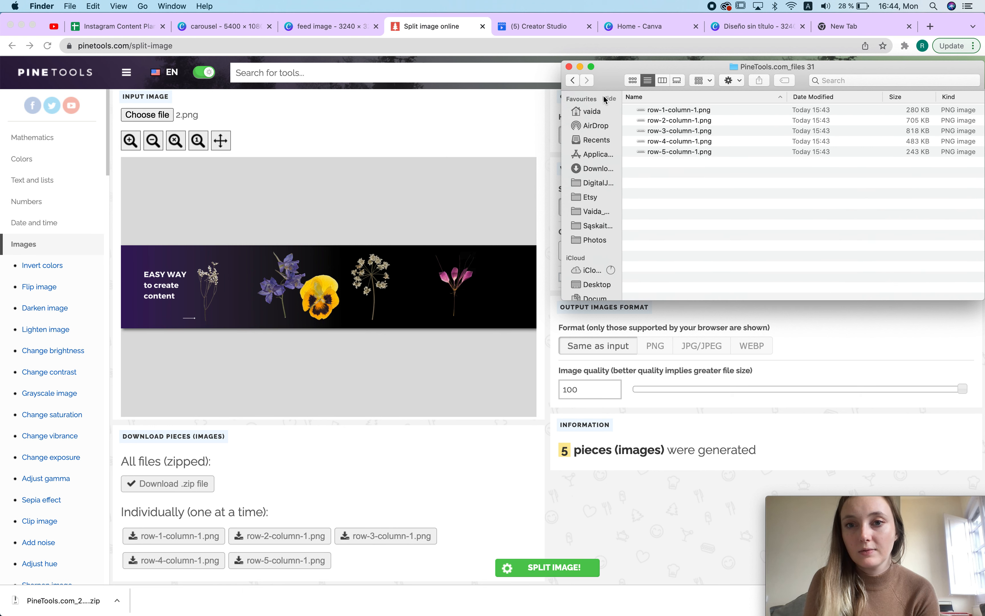
pyautogui.click(573, 80)
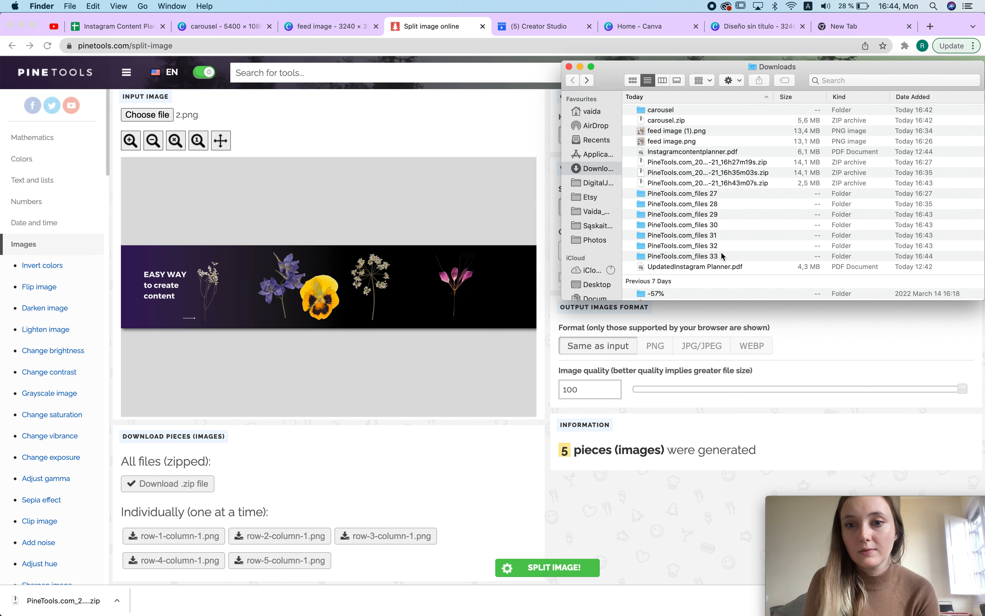
pyautogui.doubleClick(663, 225)
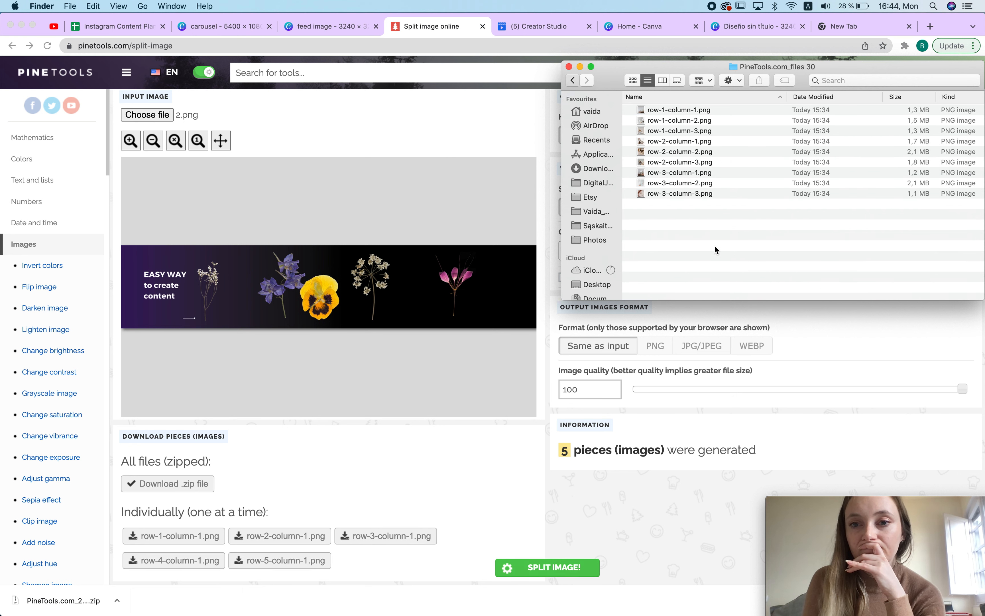
pyautogui.press('super+bracketleft')
pyautogui.doubleClick(656, 205)
pyautogui.click(573, 80)
pyautogui.doubleClick(686, 194)
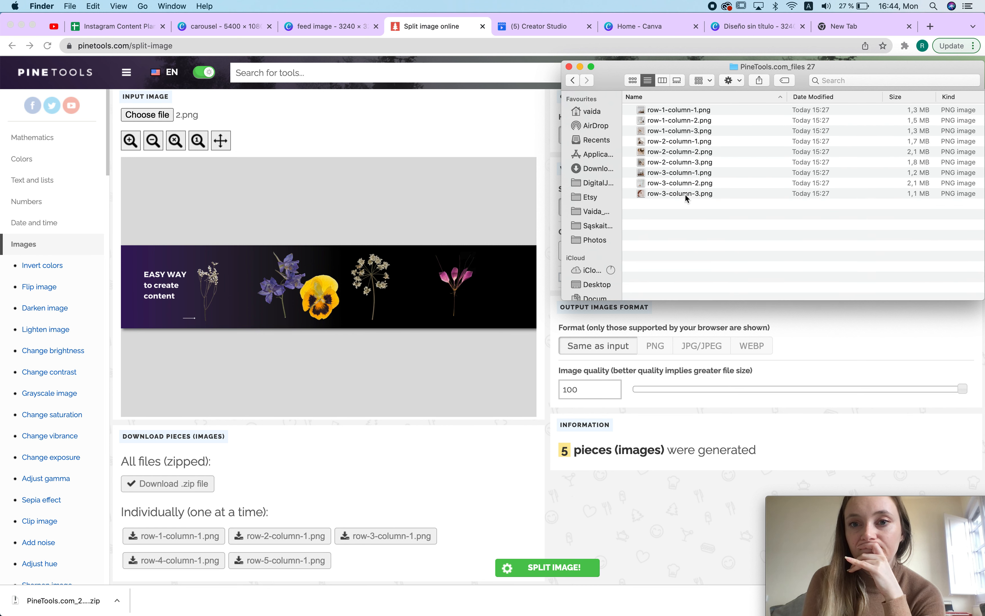
# Step: Download the split pieces of 2.png as a zip archive
pyautogui.click(569, 66)
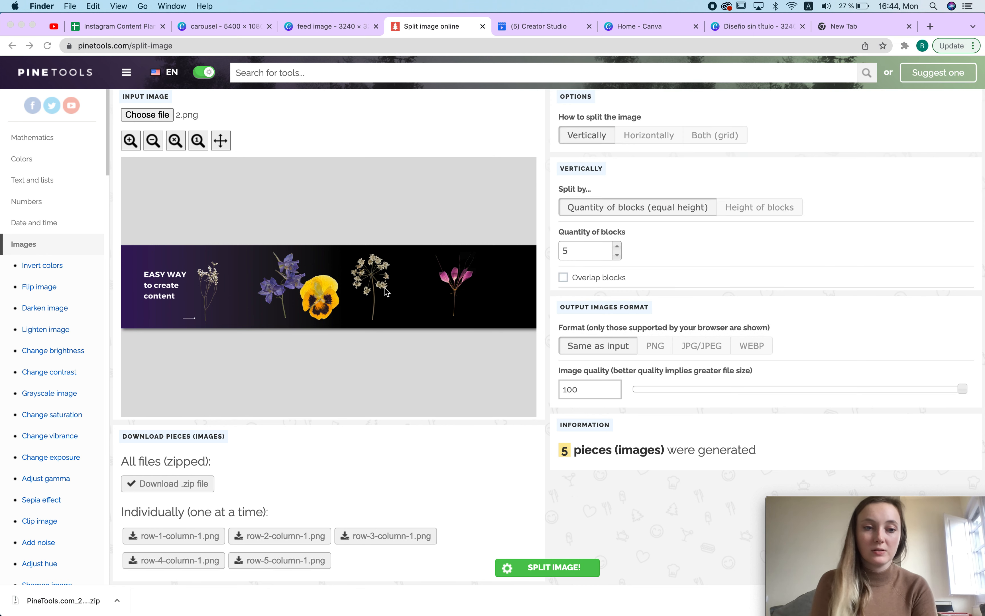
pyautogui.click(636, 475)
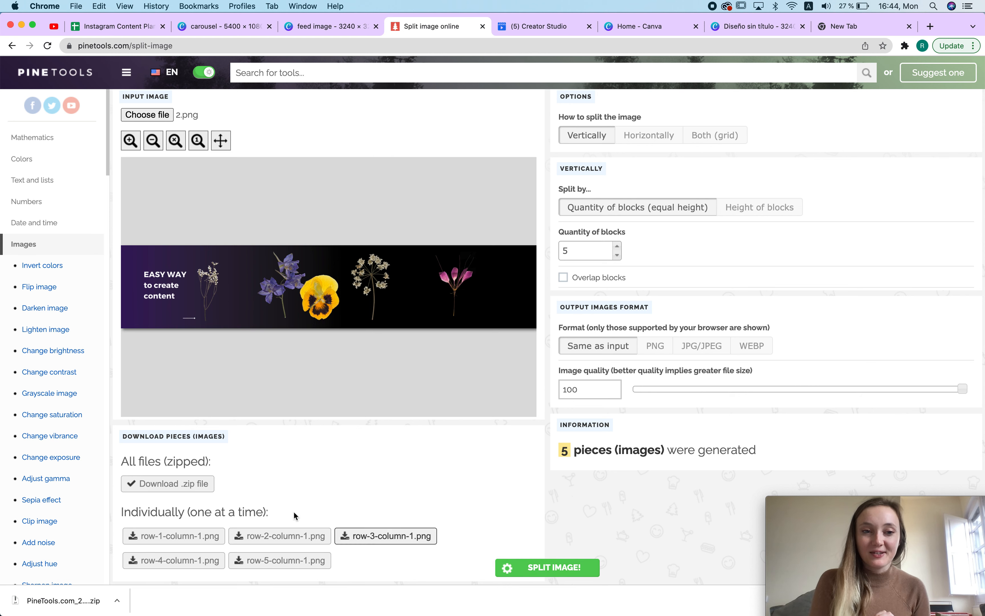
pyautogui.scroll(-2, 326, 518)
pyautogui.click(173, 452)
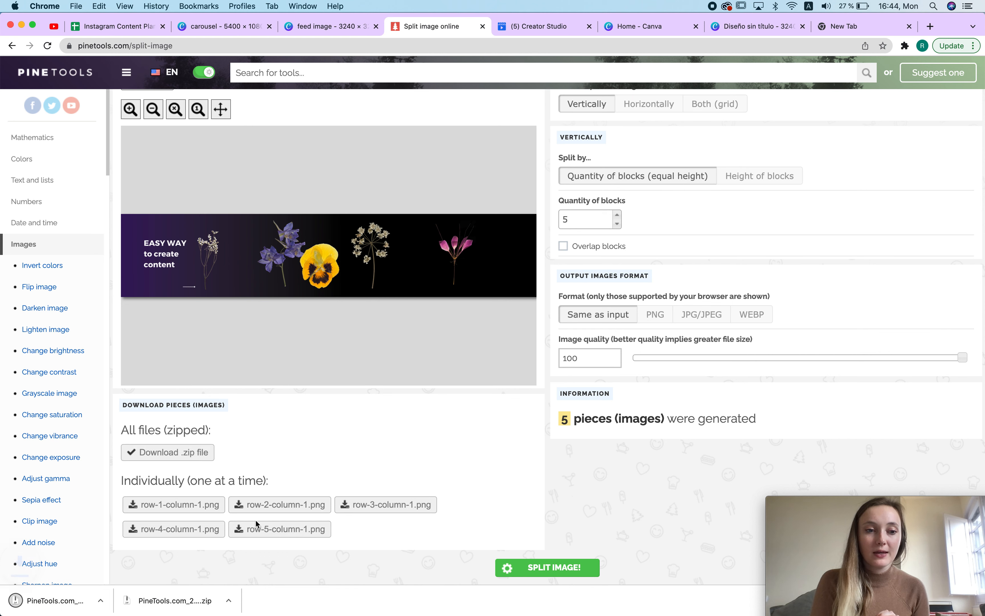
# Step: Open the newly extracted folder and preview one of the split pieces of 2.png
pyautogui.click(65, 600)
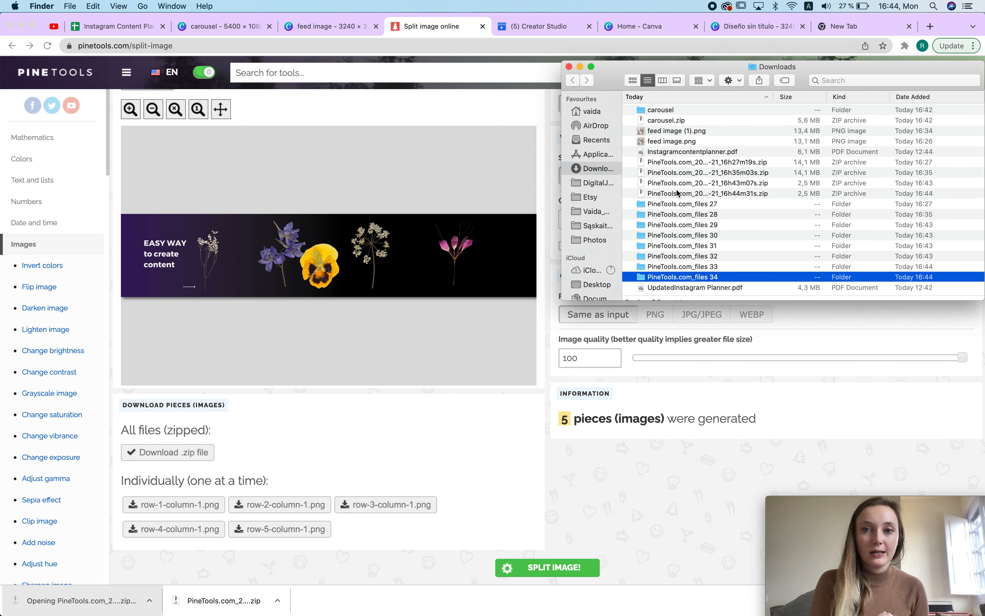
pyautogui.doubleClick(701, 280)
pyautogui.doubleClick(668, 122)
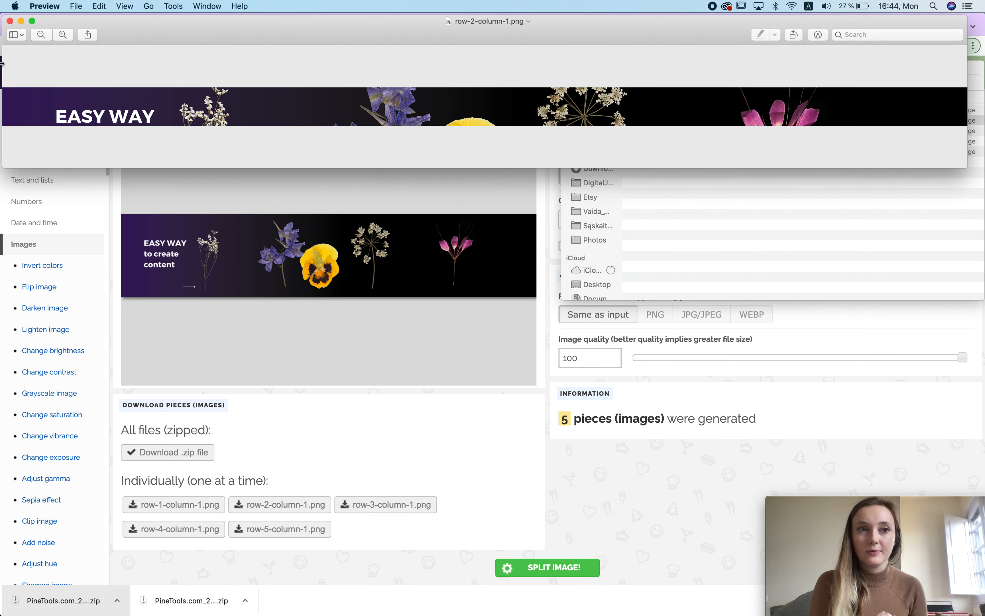
pyautogui.click(10, 20)
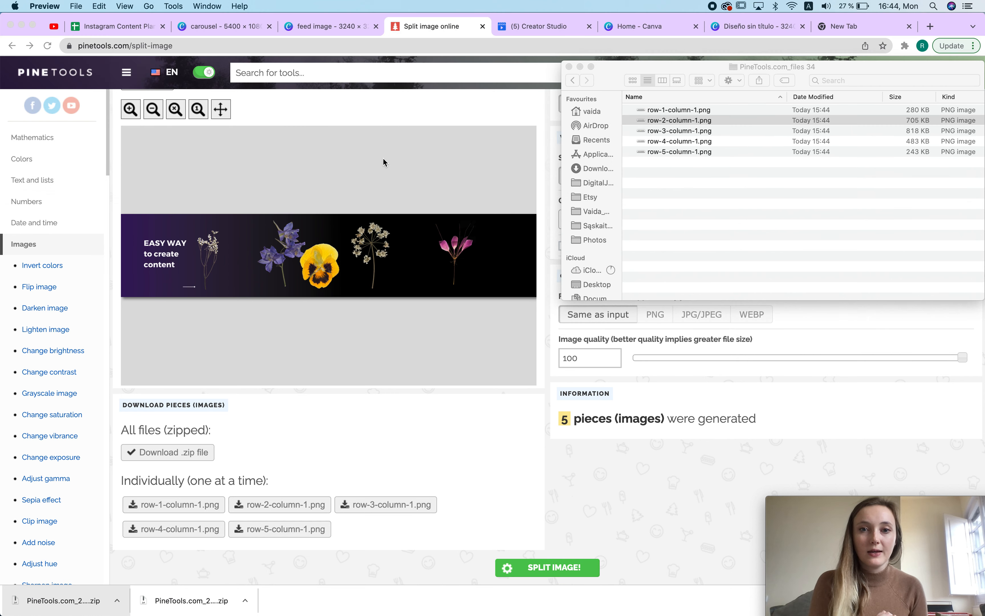
pyautogui.click(568, 67)
# Step: Split 2.png horizontally into 5 blocks of equal width
pyautogui.scroll(5, 574, 195)
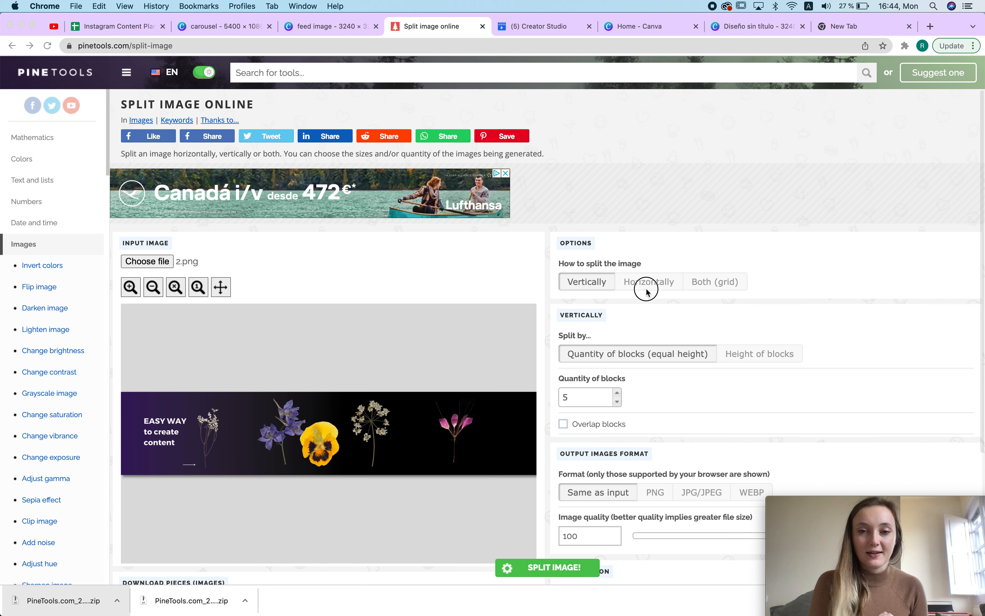
pyautogui.click(648, 285)
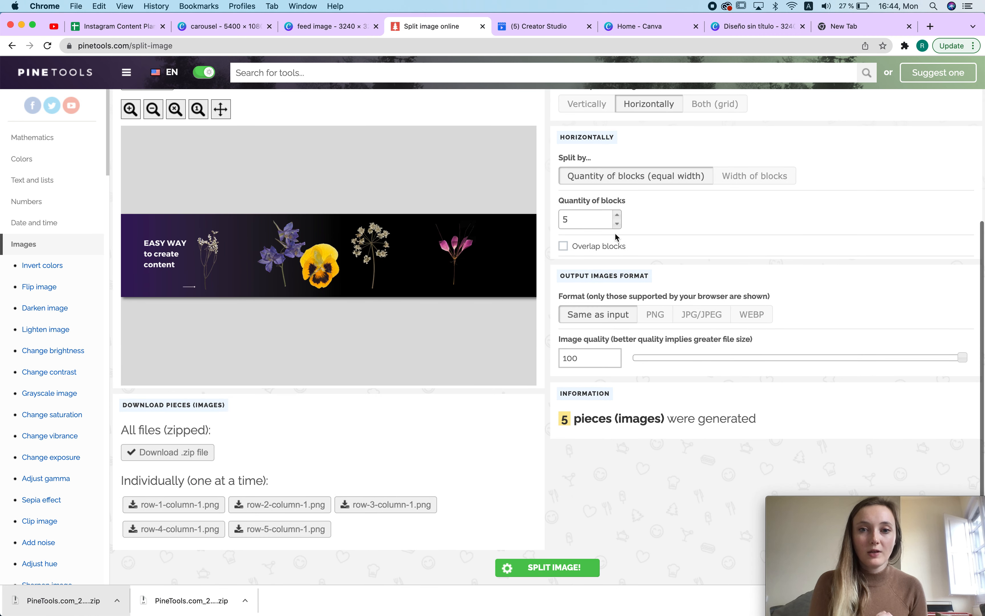
pyautogui.click(553, 569)
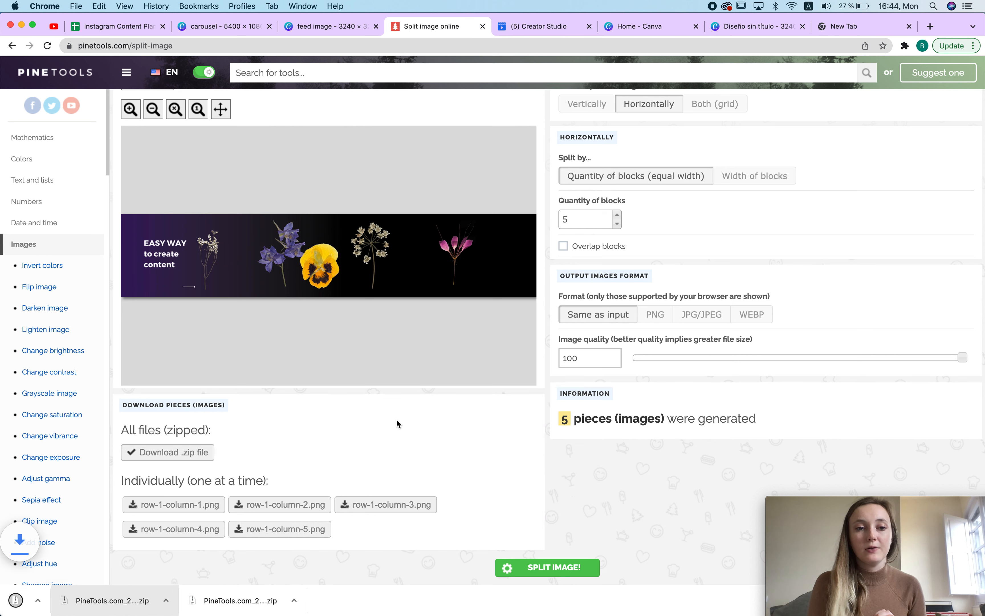
# Step: Open the extracted PineTools.com_files 35 folder and view the five pieces as icons
pyautogui.click(74, 603)
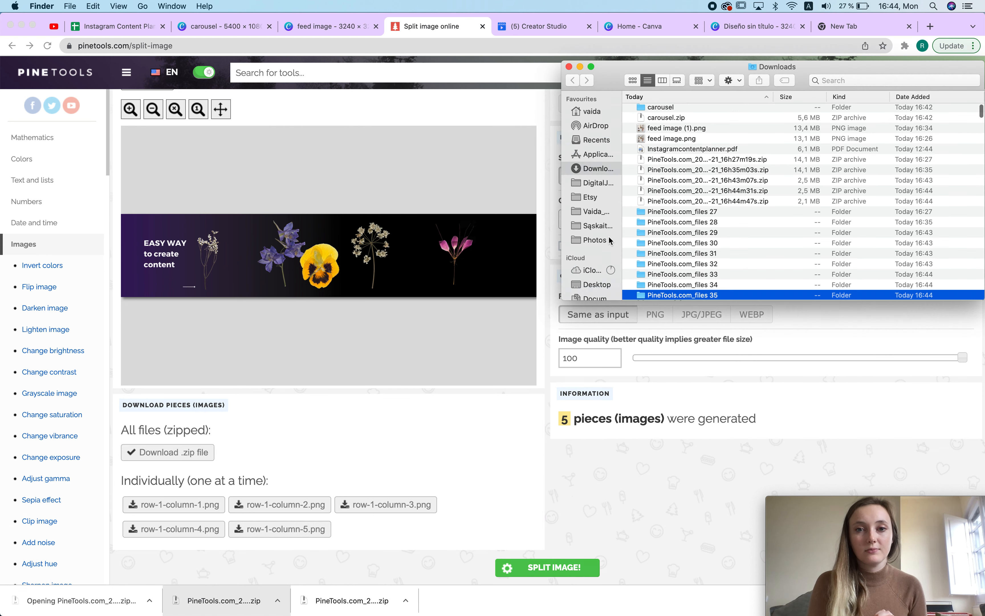
pyautogui.doubleClick(662, 296)
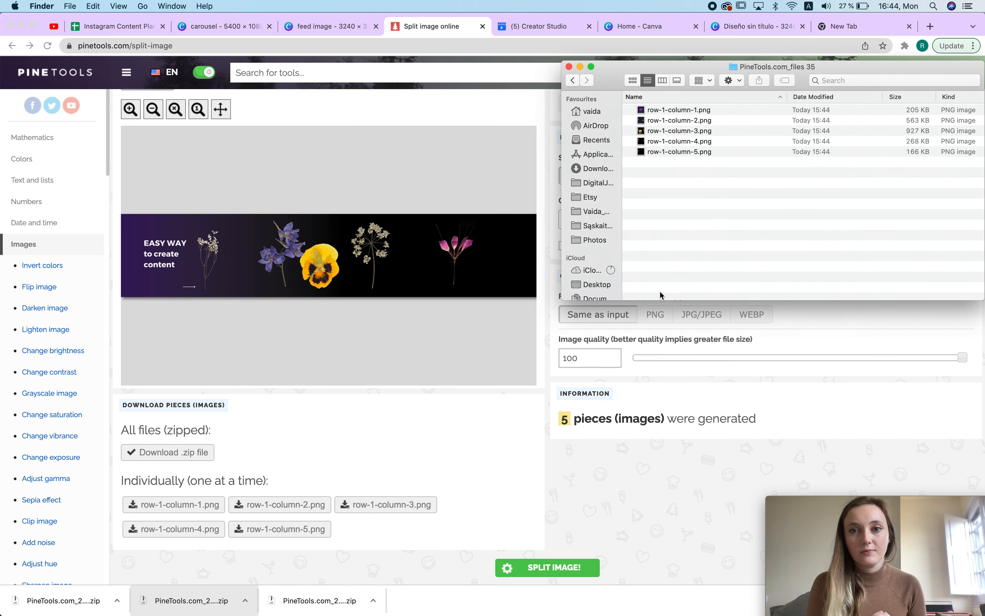
pyautogui.click(653, 113)
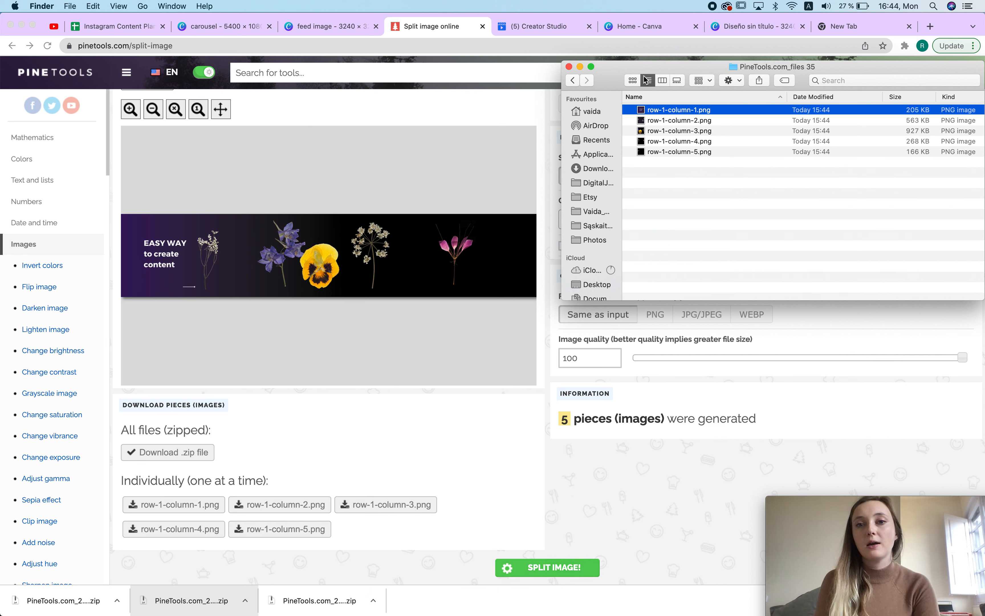
pyautogui.click(637, 80)
pyautogui.click(708, 128)
pyautogui.click(771, 128)
pyautogui.click(892, 128)
pyautogui.click(829, 113)
pyautogui.click(665, 125)
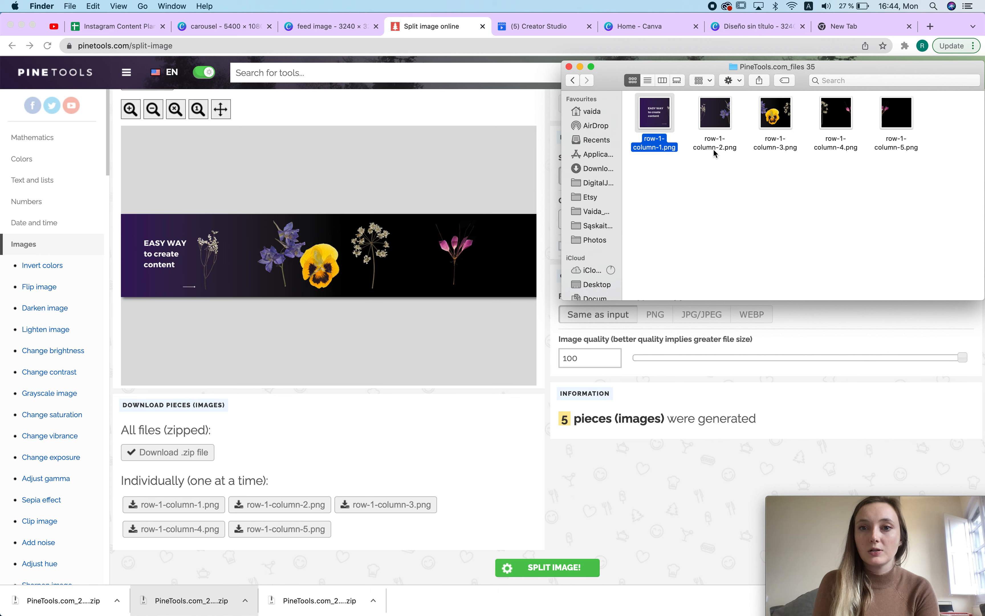
# Step: Browse the Downloads folder in a maximized Finder window
pyautogui.click(592, 67)
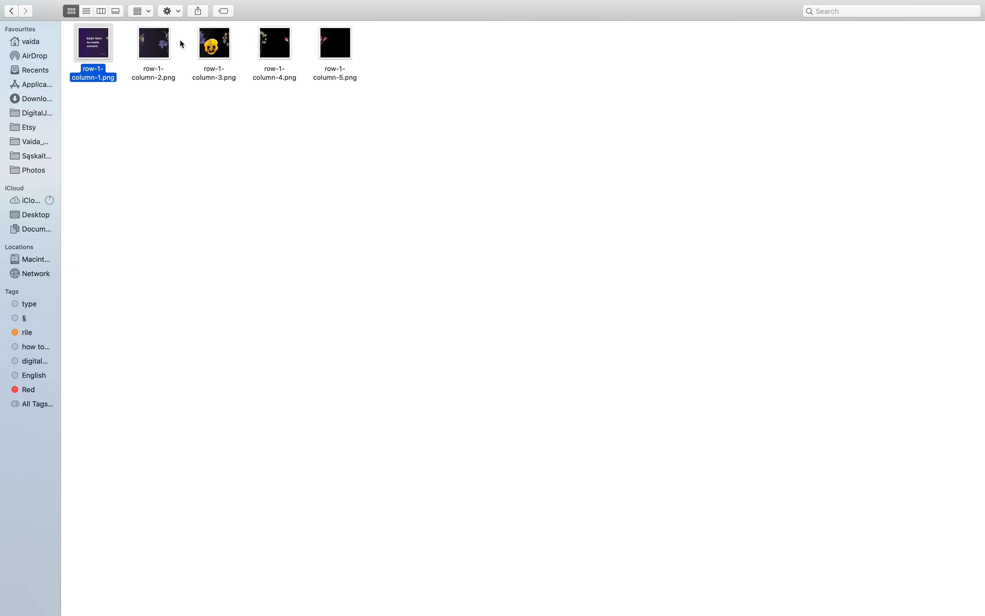
pyautogui.click(117, 12)
pyautogui.click(119, 592)
pyautogui.click(184, 591)
pyautogui.click(206, 595)
pyautogui.click(148, 595)
pyautogui.click(93, 590)
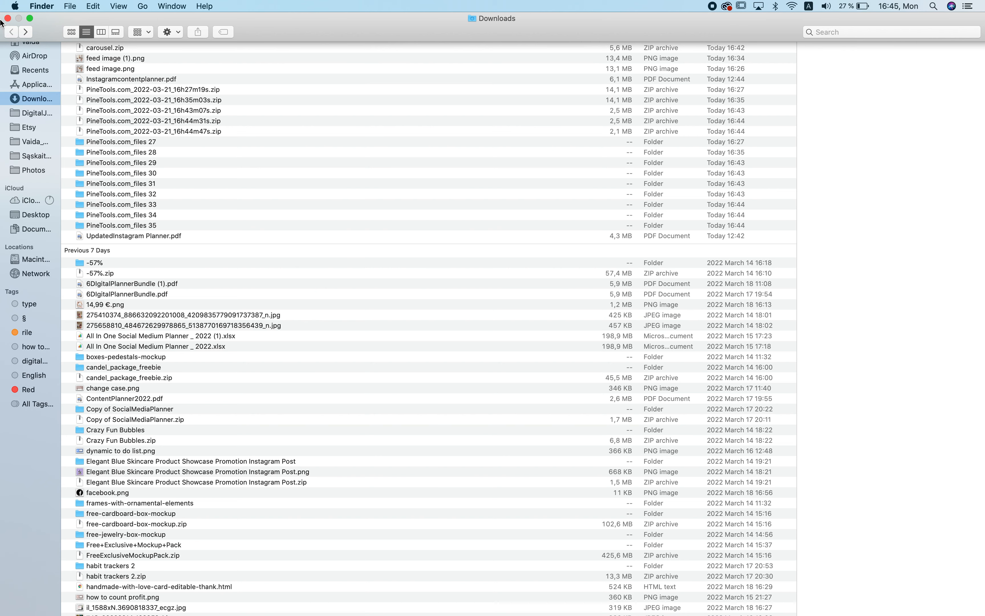
pyautogui.click(8, 18)
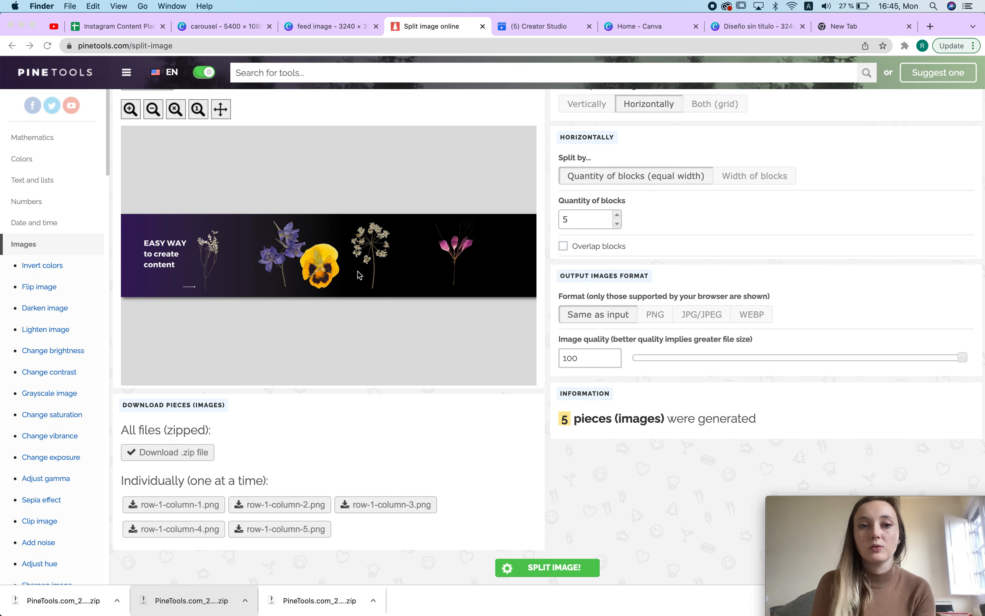
# Step: Load 3.png from the carousel folder as the input image to split
pyautogui.scroll(5, 176, 136)
pyautogui.click(163, 230)
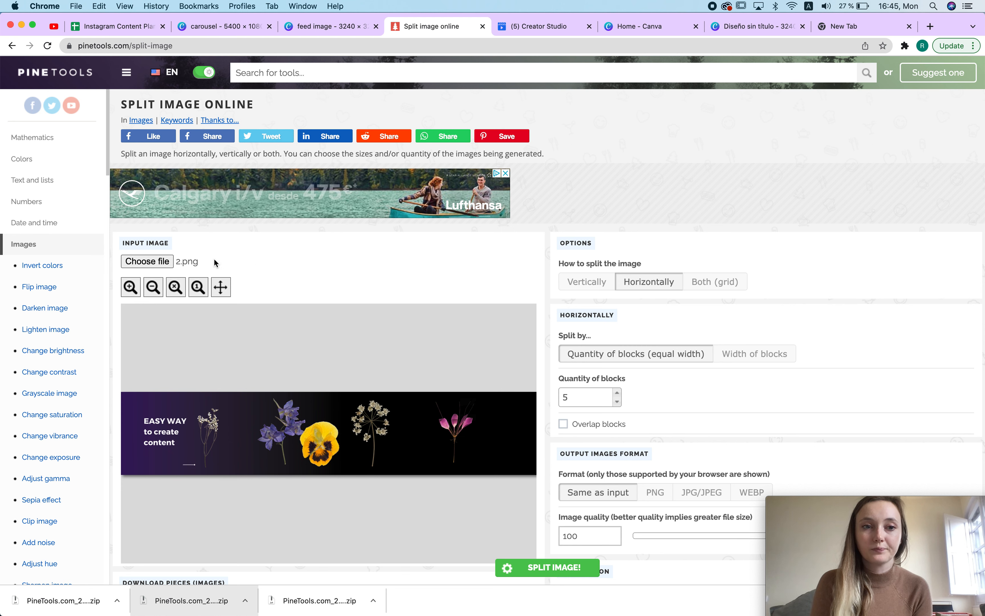
pyautogui.click(160, 264)
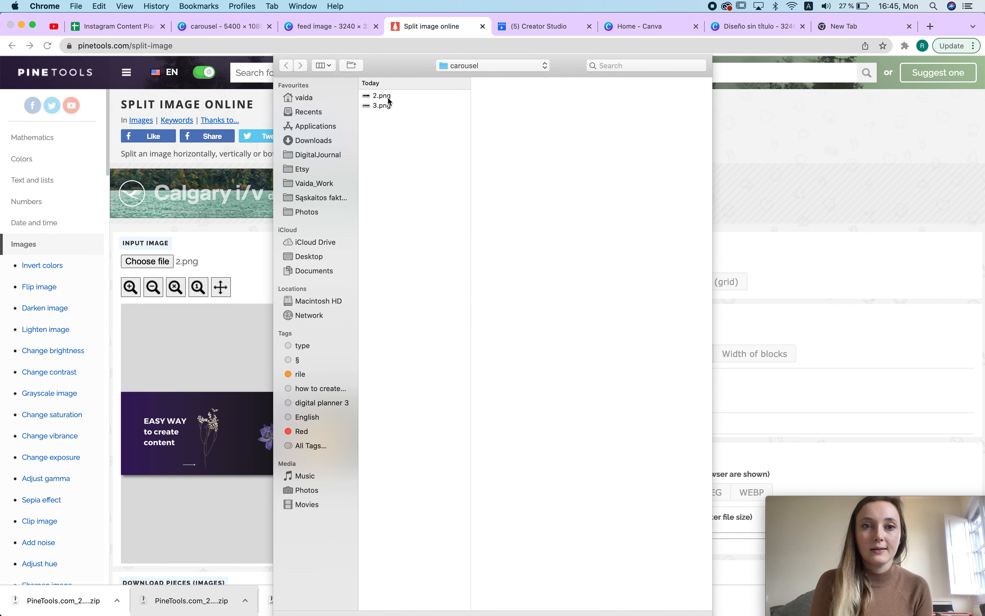
pyautogui.click(388, 96)
pyautogui.click(385, 105)
pyautogui.press('Return')
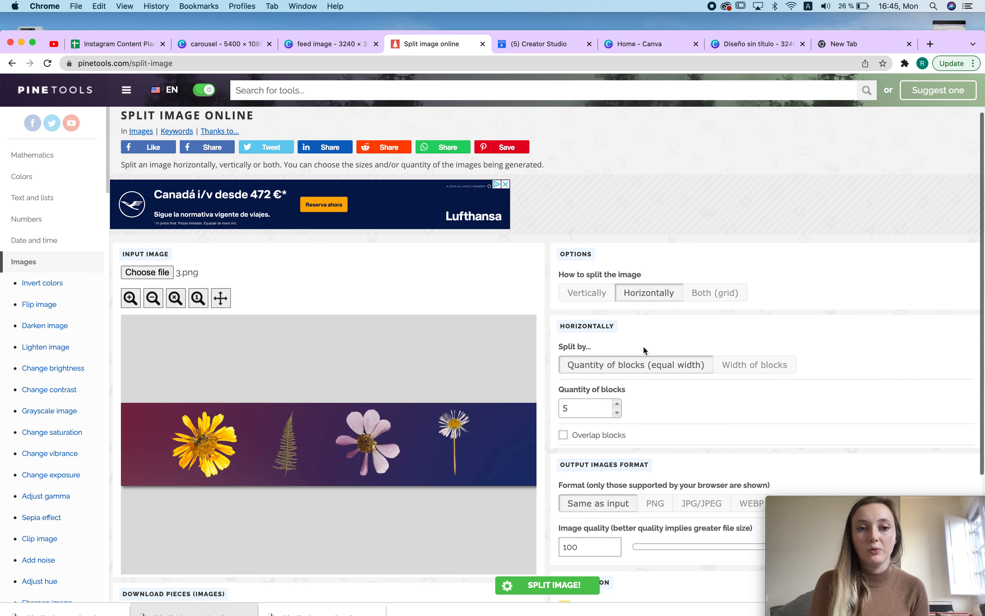
# Step: Split 3.png horizontally into 5 blocks and download the pieces as a zip file
pyautogui.scroll(-4, 644, 346)
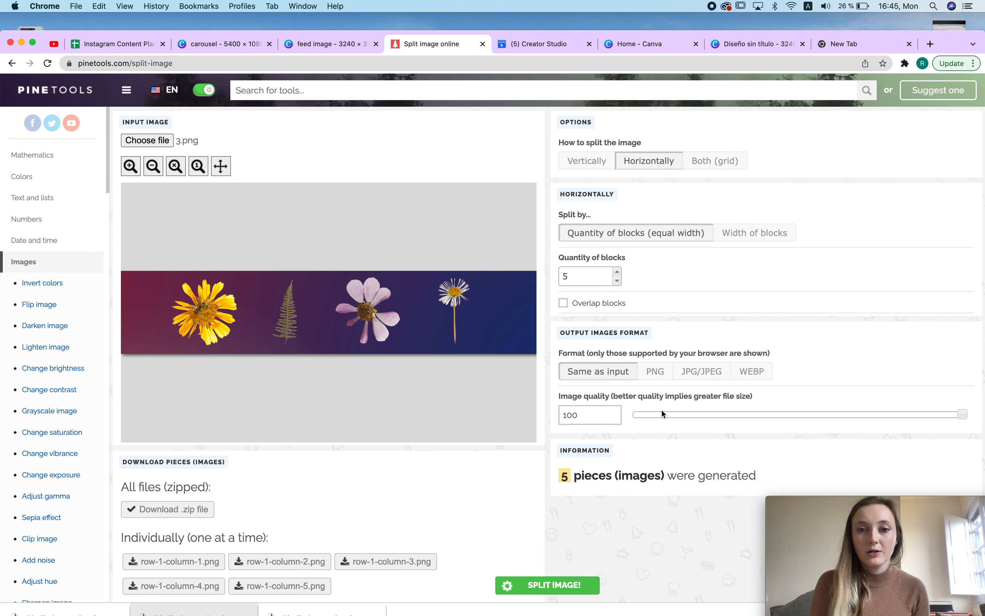
pyautogui.scroll(-2, 584, 439)
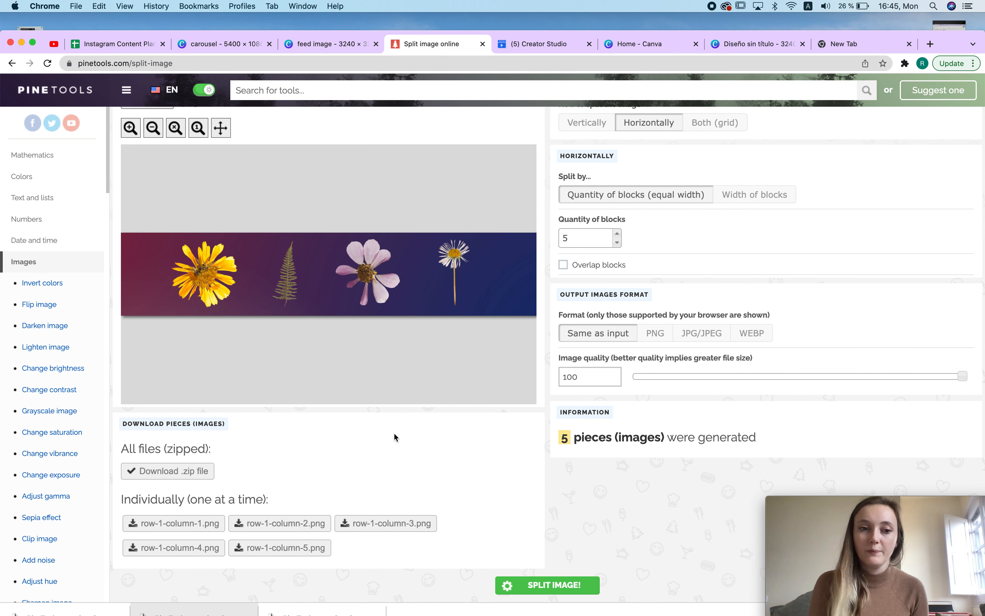
pyautogui.click(202, 470)
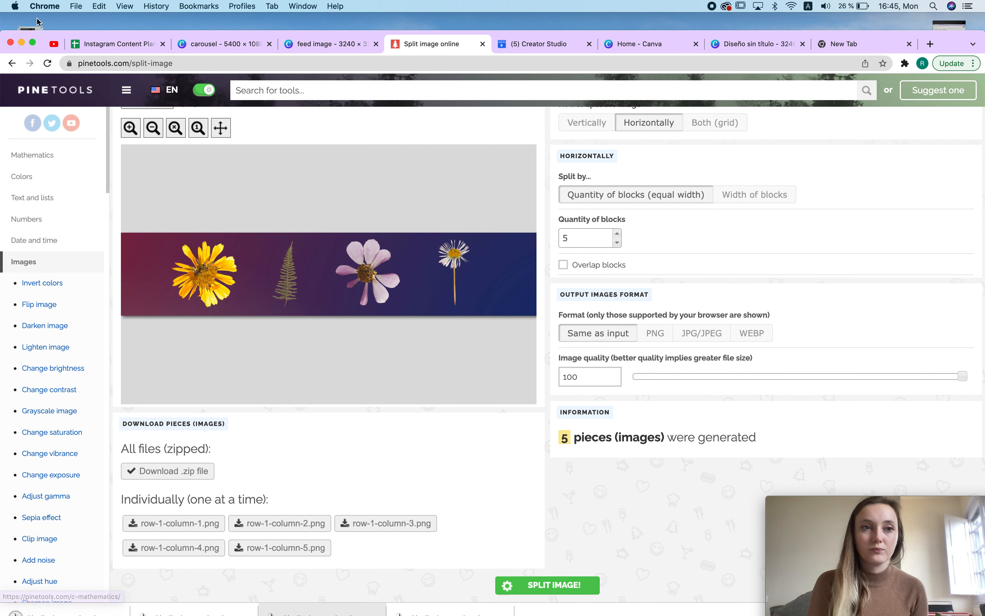
pyautogui.click(33, 42)
pyautogui.click(534, 574)
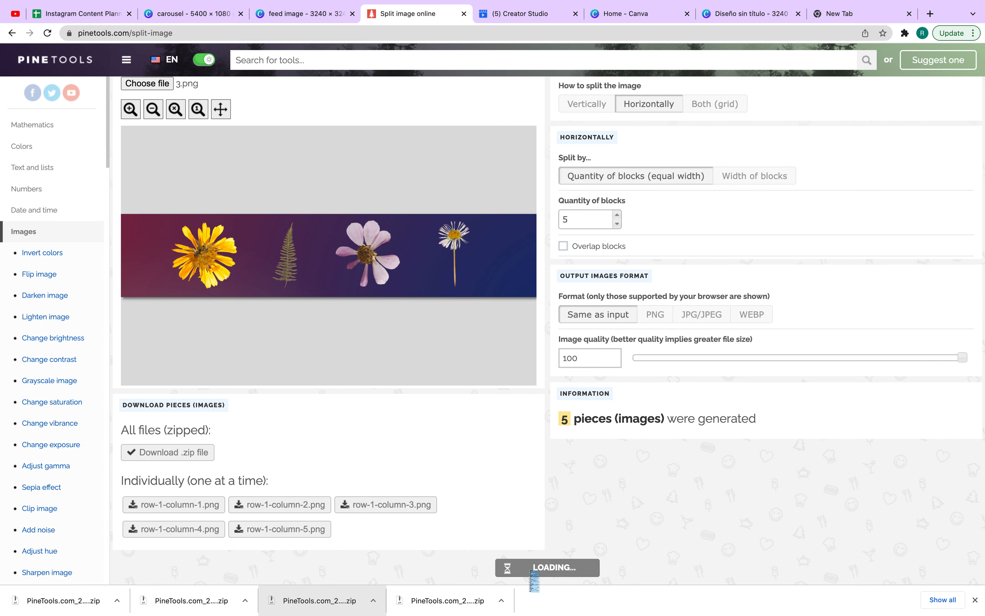
pyautogui.click(163, 453)
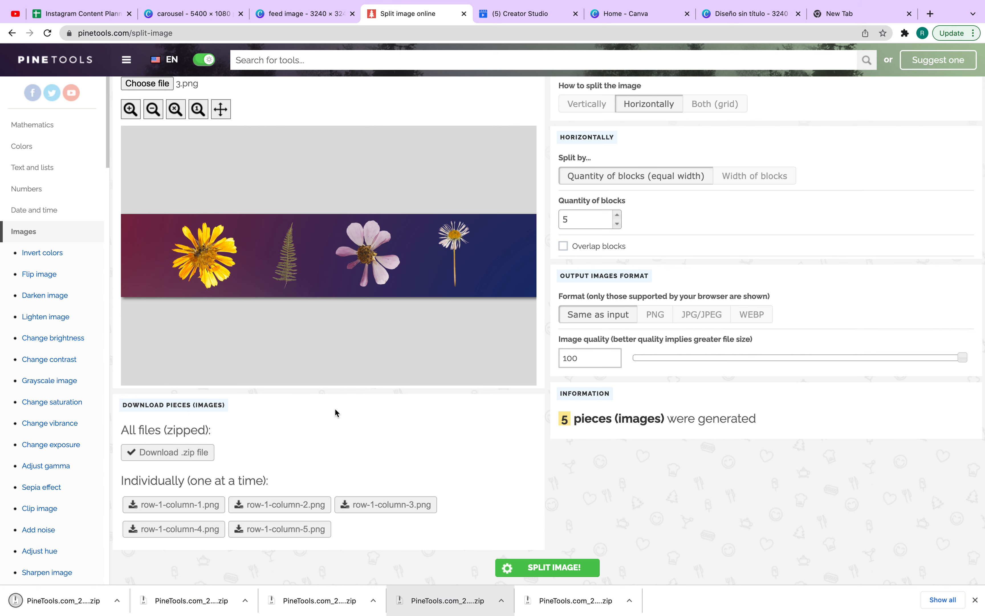
# Step: Start a new Instagram feed post in Creator Studio
pyautogui.click(99, 15)
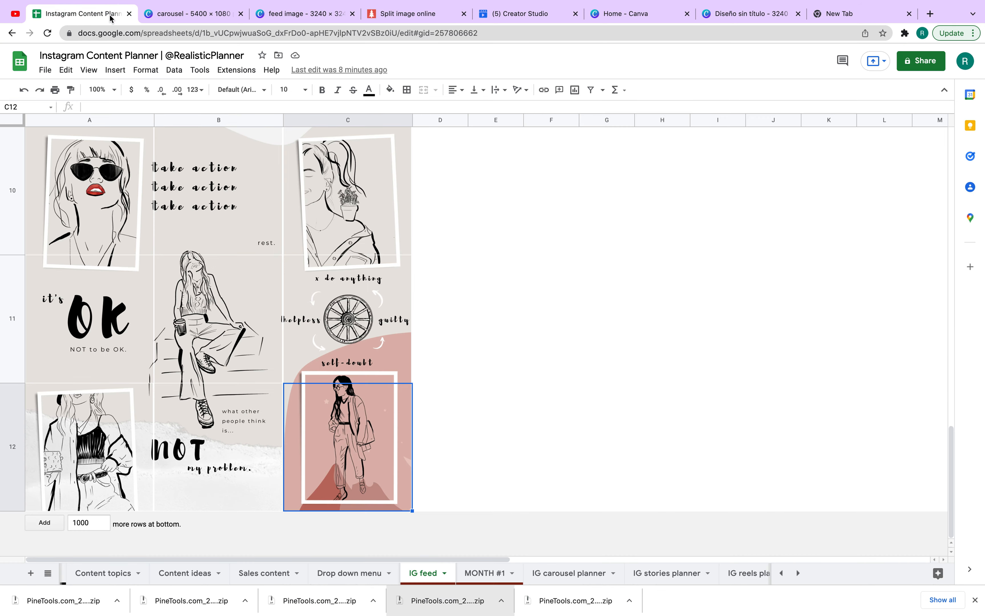
pyautogui.click(303, 14)
pyautogui.click(524, 16)
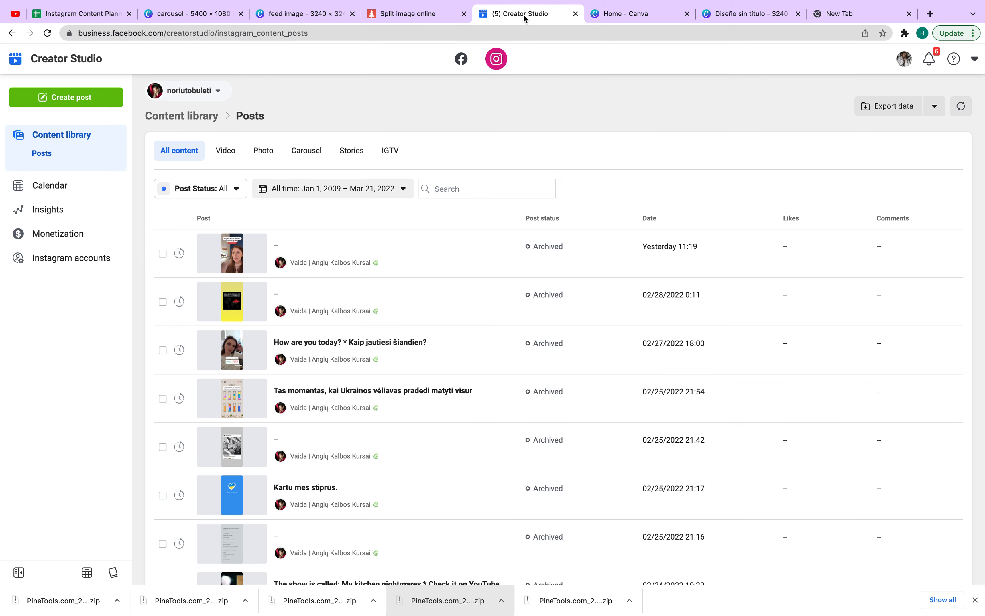
pyautogui.click(61, 96)
pyautogui.click(134, 143)
pyautogui.click(718, 302)
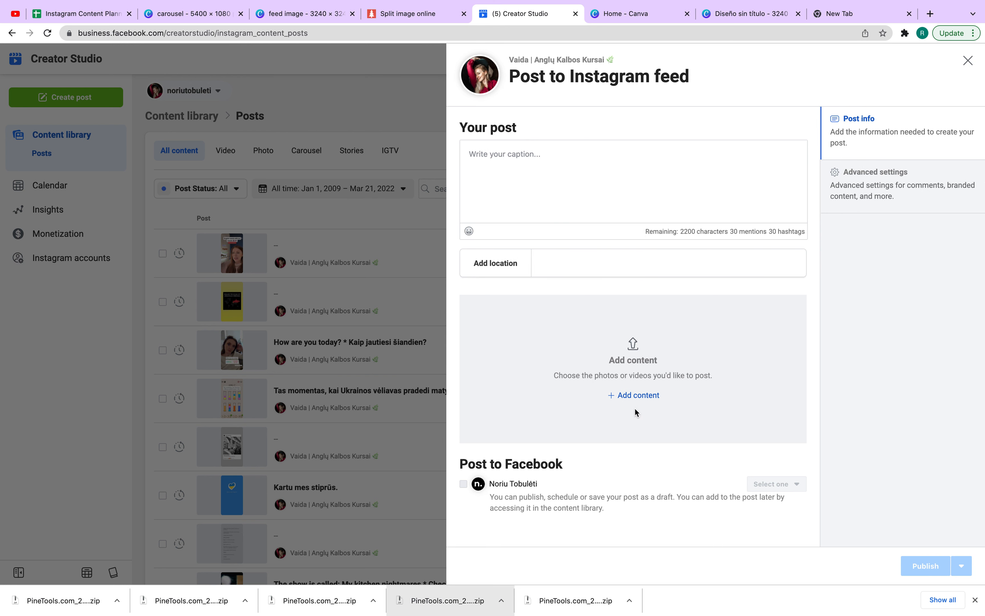
# Step: Upload all five pieces from PineTools.com_files 35 as the post's carousel images and flip through them
pyautogui.click(631, 396)
pyautogui.click(636, 418)
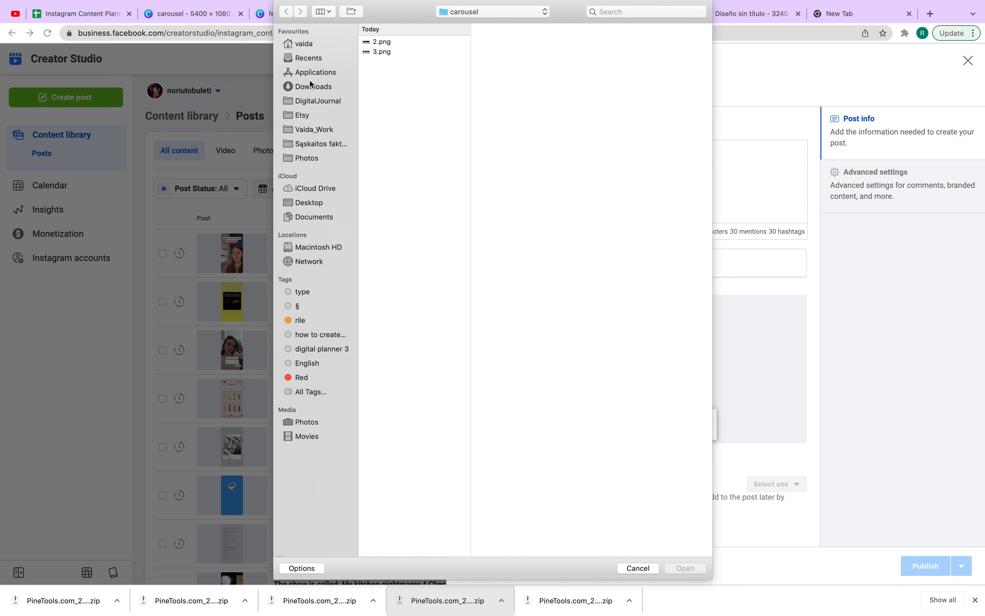
pyautogui.click(310, 85)
pyautogui.click(399, 43)
pyautogui.click(408, 161)
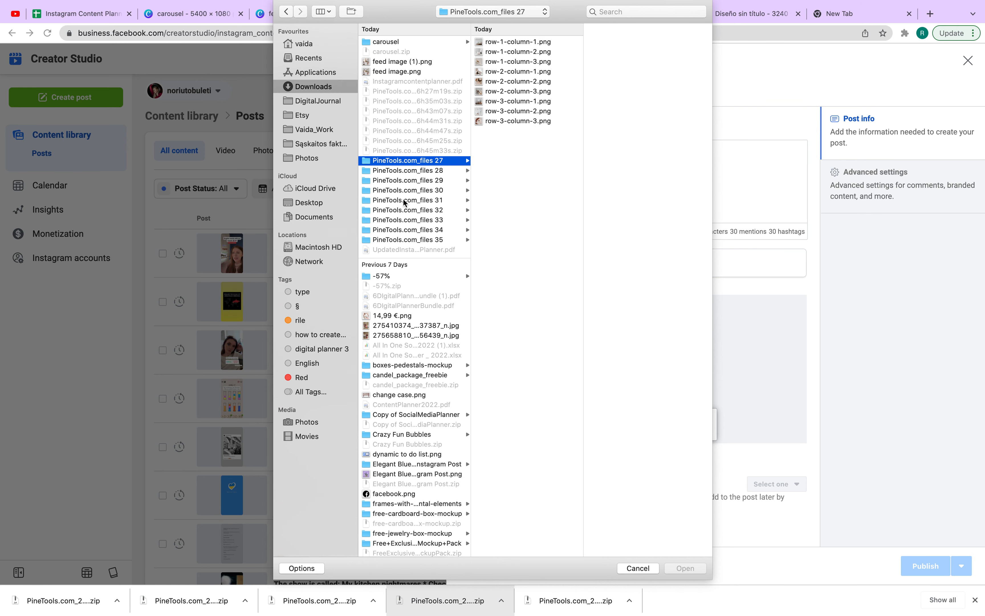
pyautogui.click(397, 242)
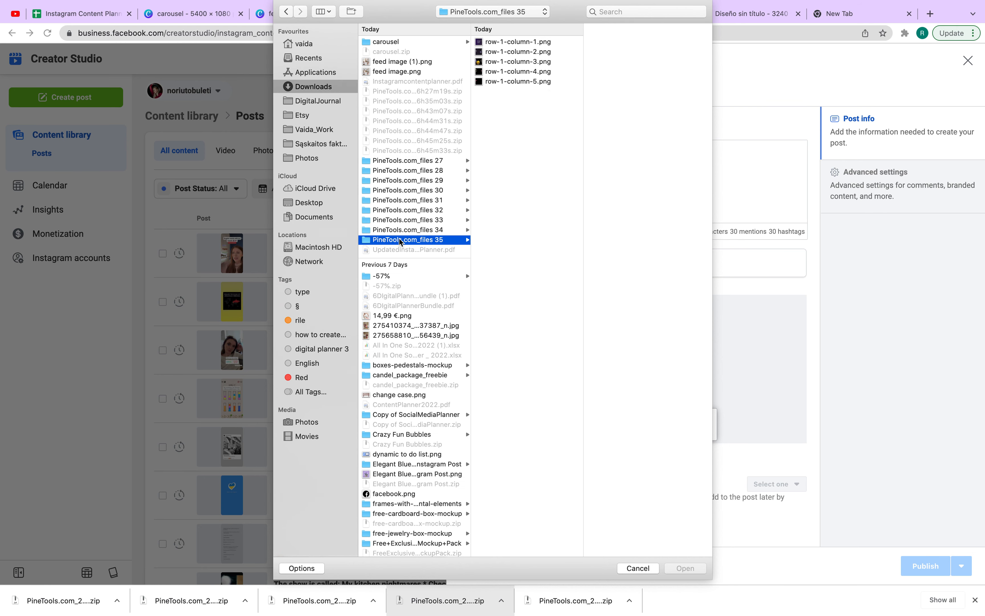
pyautogui.click(525, 81)
pyautogui.keyDown('shift'); pyautogui.click(549, 40); pyautogui.keyUp('shift')
pyautogui.click(692, 567)
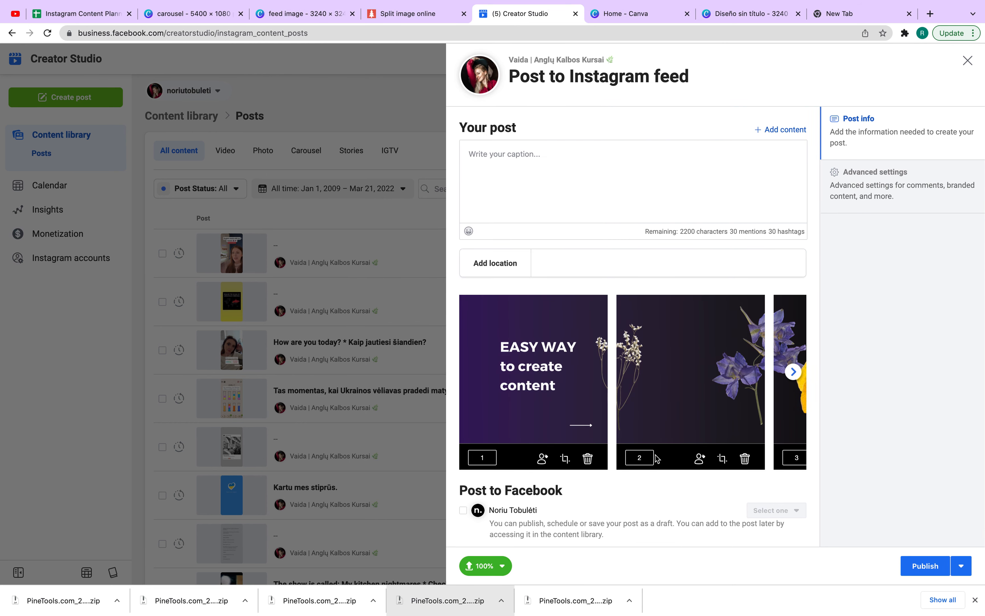
pyautogui.click(794, 373)
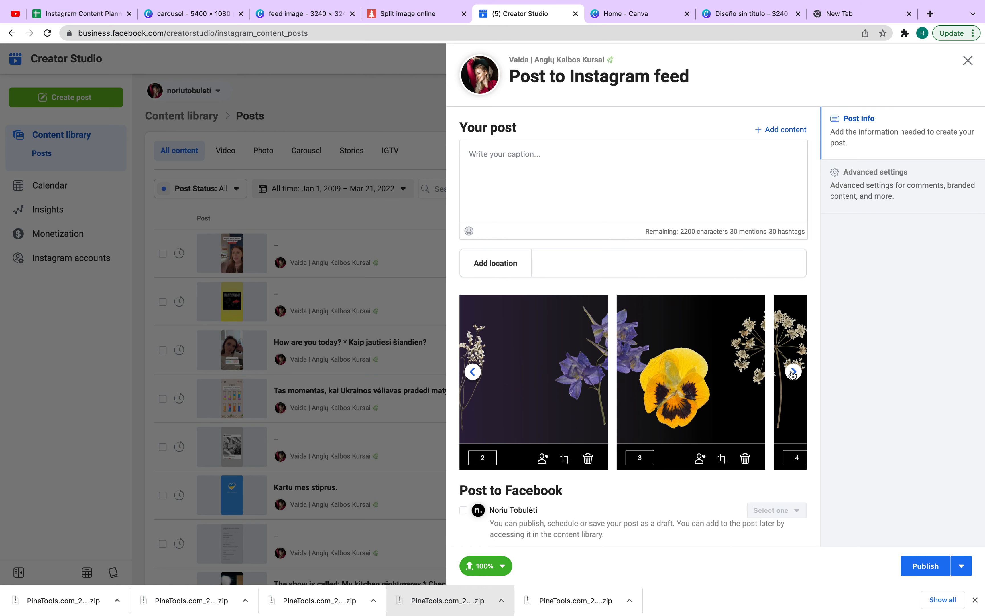
pyautogui.click(473, 371)
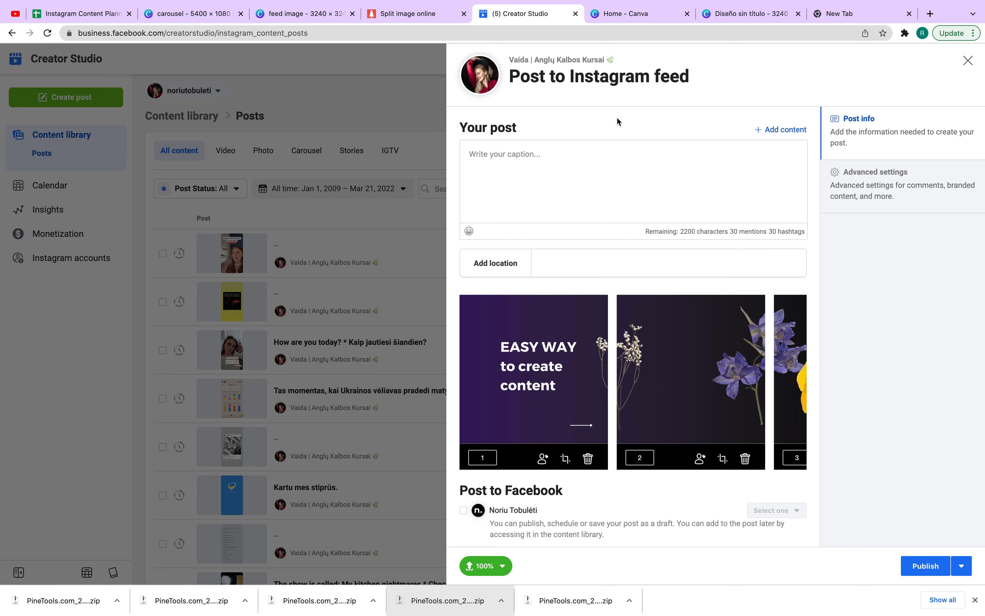
# Step: Search the web for later and open the Later website in a new tab
pyautogui.click(936, 14)
pyautogui.write('later')
pyautogui.press('Return')
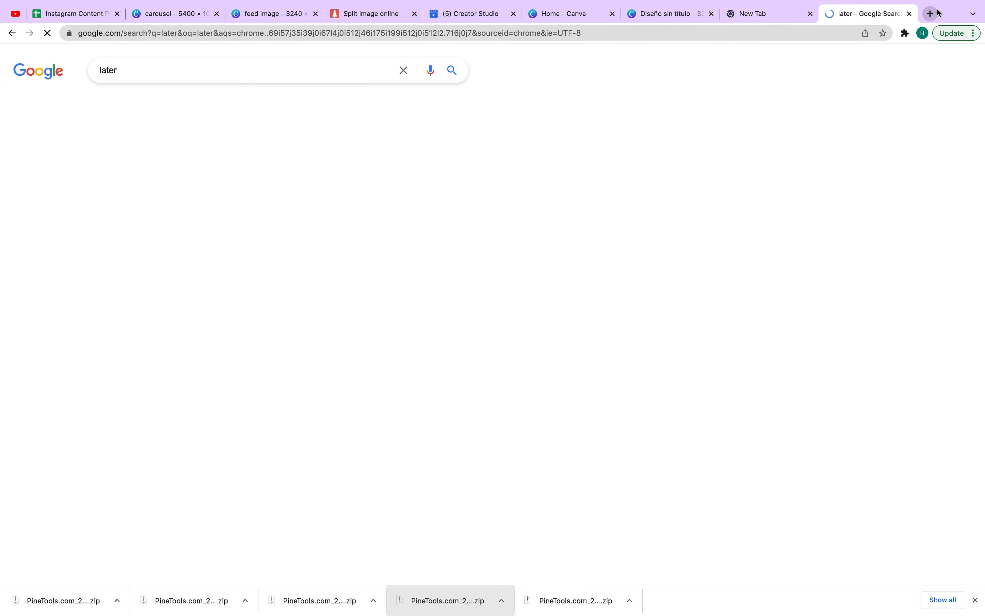
pyautogui.click(176, 166)
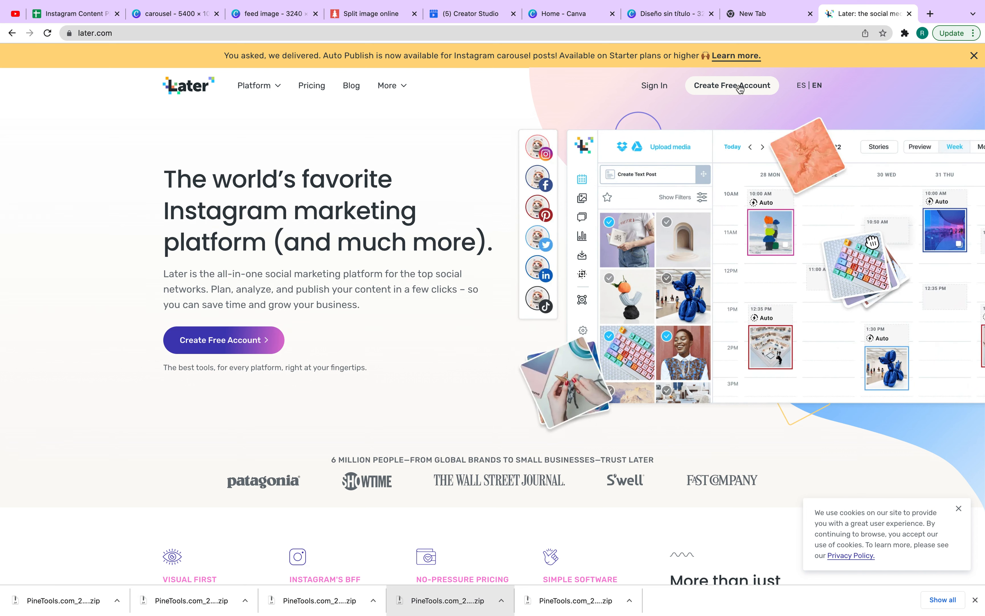
# Step: Open Later's pricing page and review its plans, briefly opening the free-plan sign-up page before returning
pyautogui.click(310, 91)
pyautogui.scroll(-9, 374, 132)
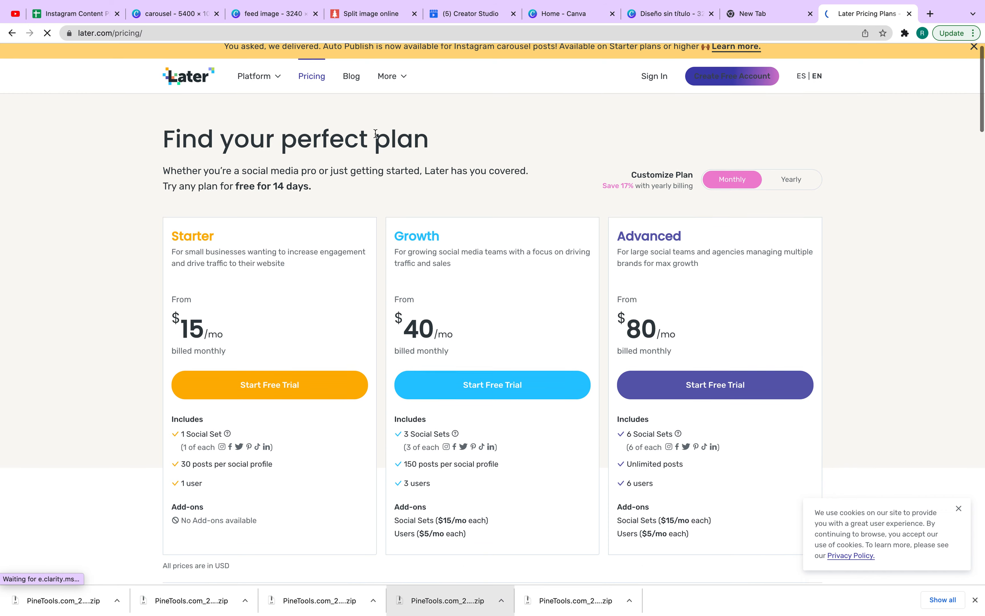
pyautogui.scroll(7, 375, 132)
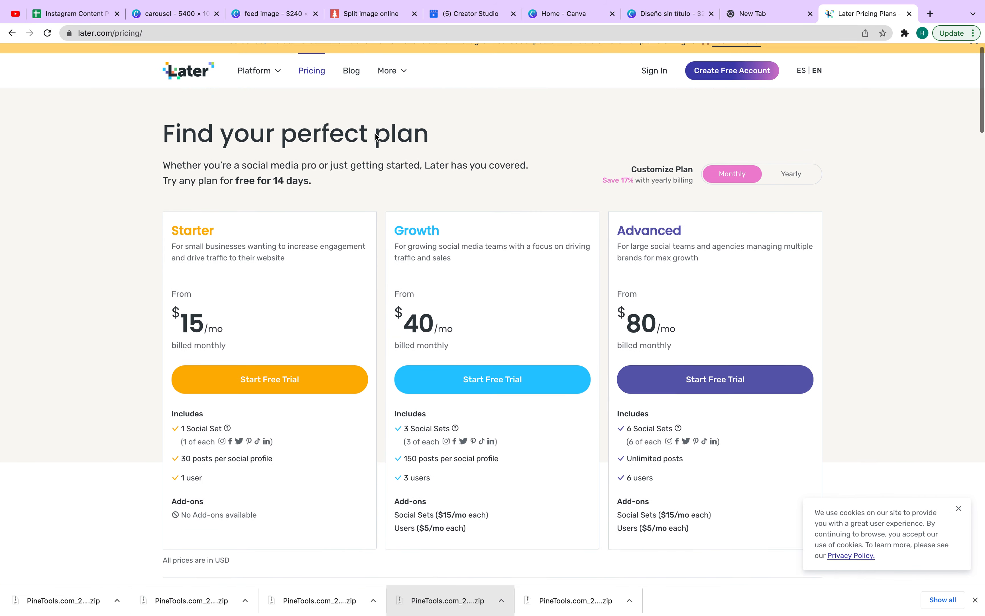
pyautogui.scroll(-3, 375, 131)
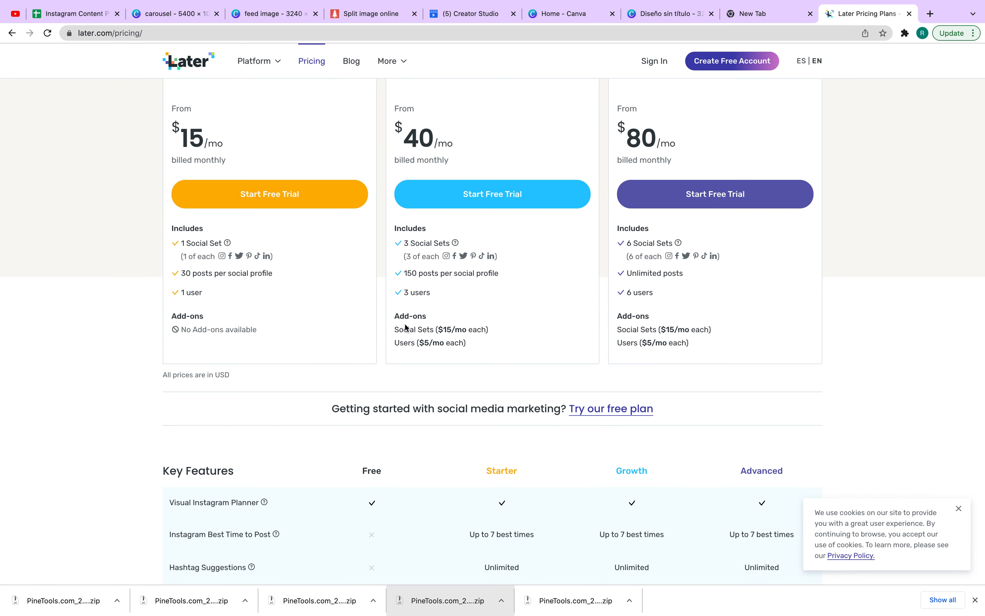
pyautogui.click(653, 424)
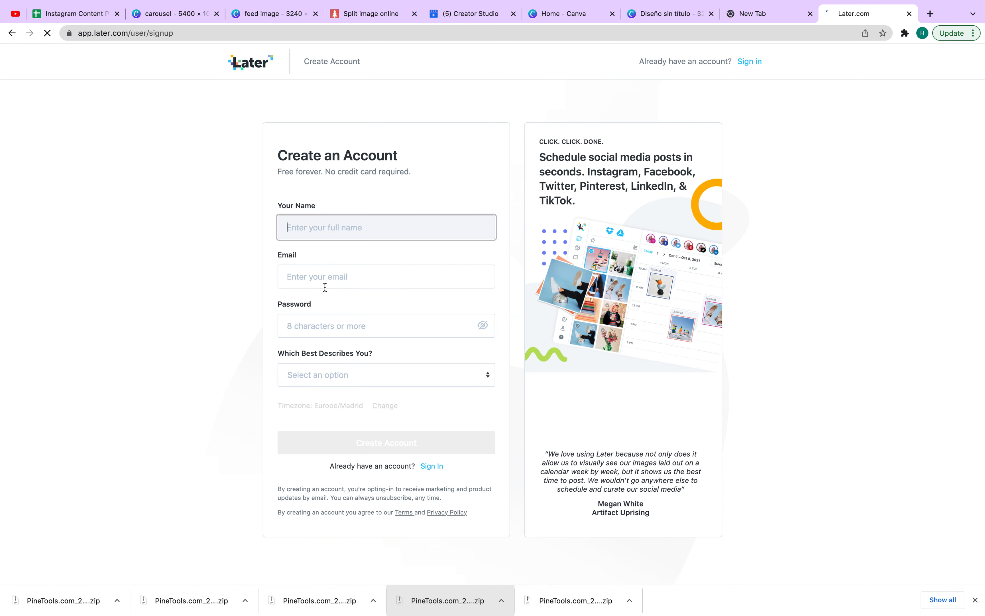
pyautogui.click(12, 34)
# Step: Highlight the Starter plan's 30 posts per social profile allowance on the pricing page
pyautogui.moveTo(260, 281); pyautogui.dragTo(172, 280)
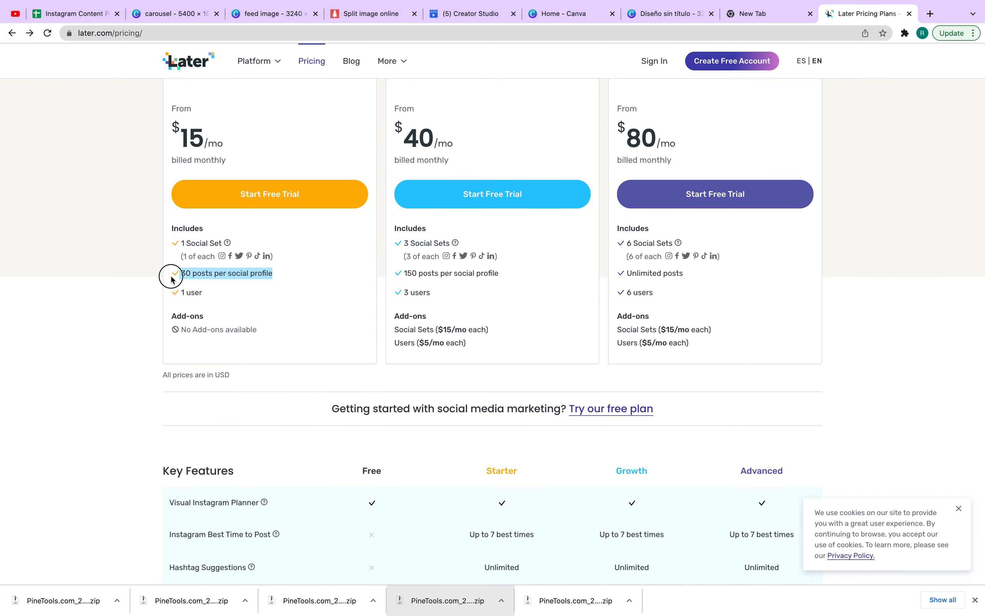
pyautogui.click(225, 272)
pyautogui.moveTo(268, 272); pyautogui.dragTo(159, 275)
pyautogui.click(301, 285)
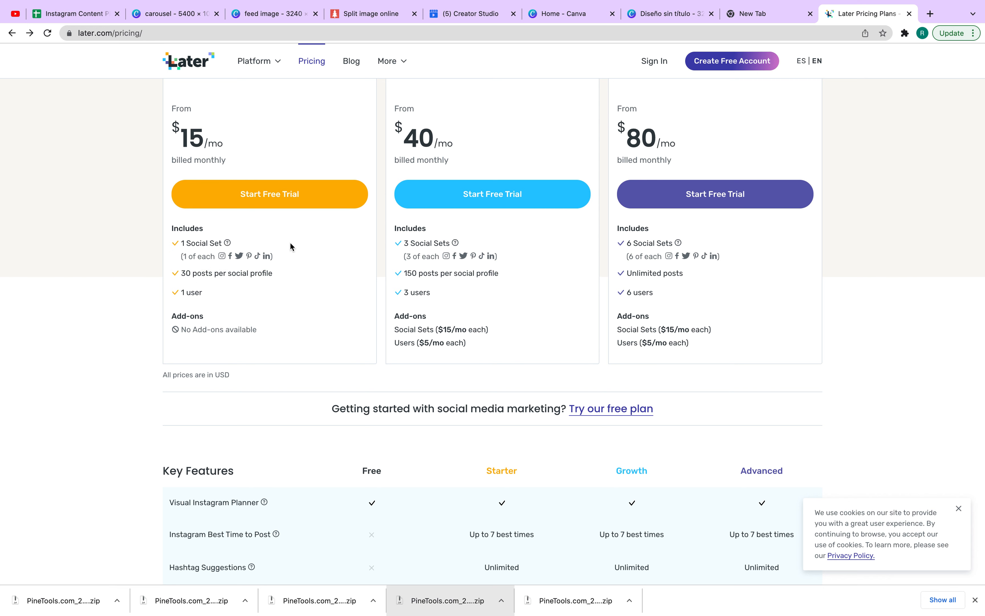
# Step: Scroll to the Key Features comparison and highlight the Instagram Stories Scheduling and Location & User Tagging rows
pyautogui.scroll(-5, 290, 244)
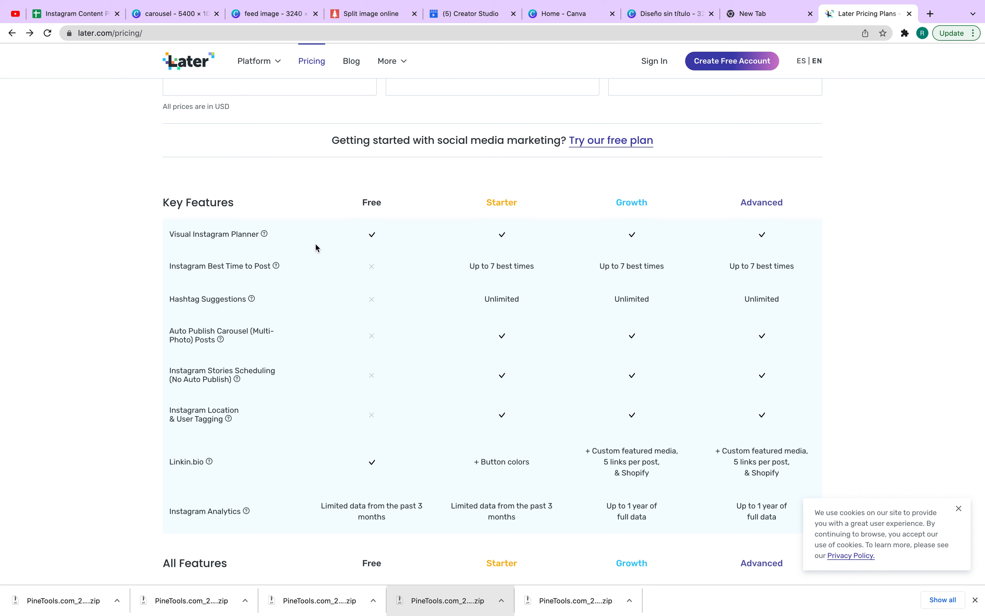
pyautogui.moveTo(211, 255); pyautogui.dragTo(191, 425)
pyautogui.scroll(-1, 204, 453)
pyautogui.scroll(-8, 204, 457)
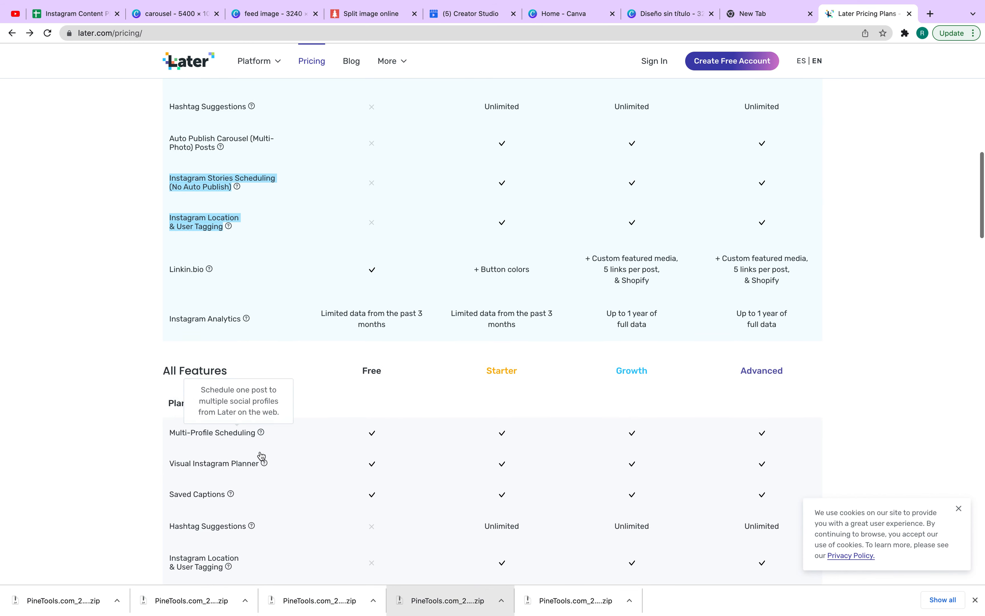